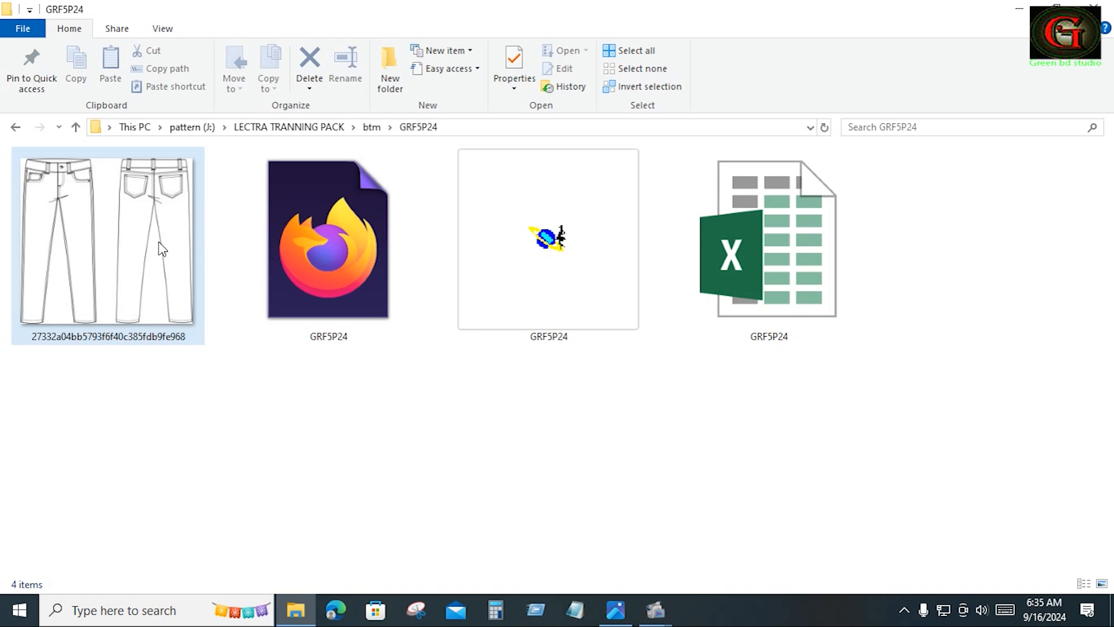
- Save the GRF5P24 pattern model, continuing past the detected validation-file anomalies
left_click(242, 311)
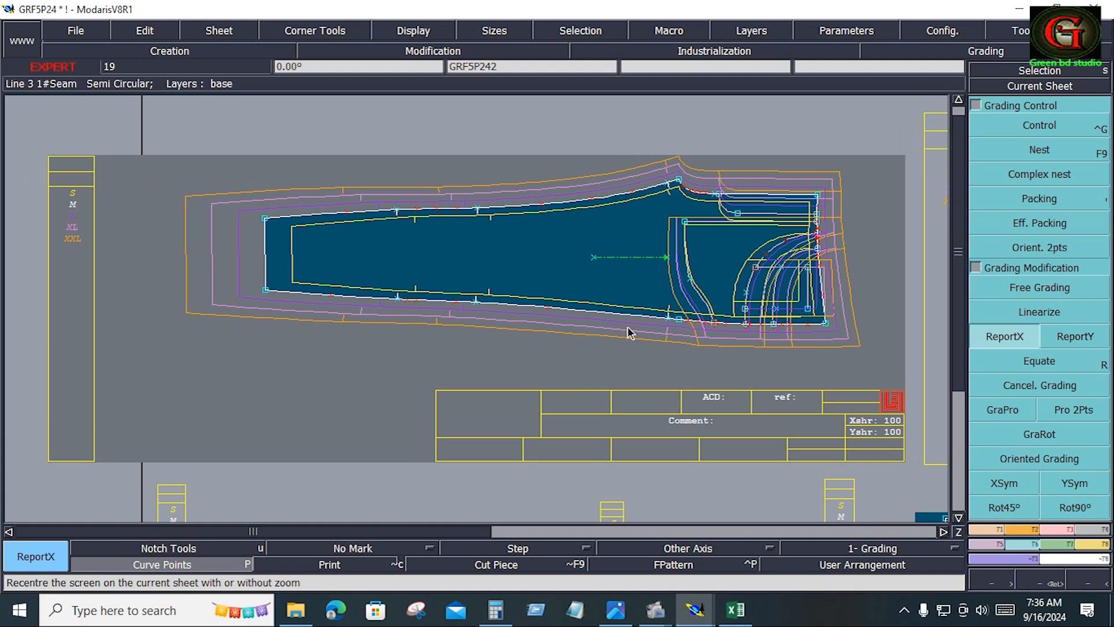
left_click(79, 31)
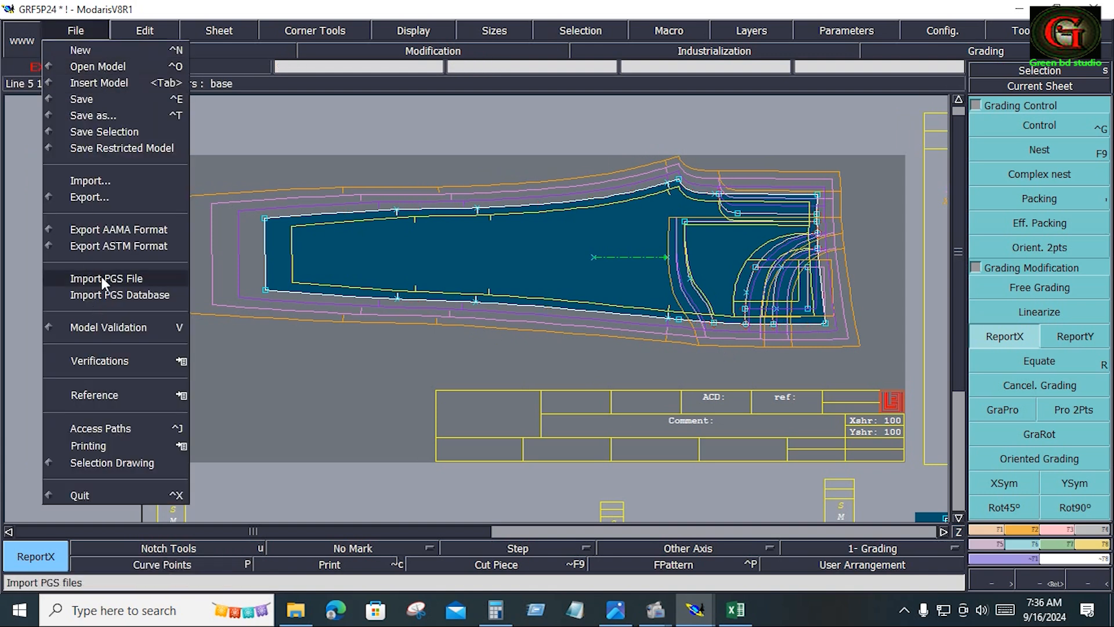
left_click(89, 100)
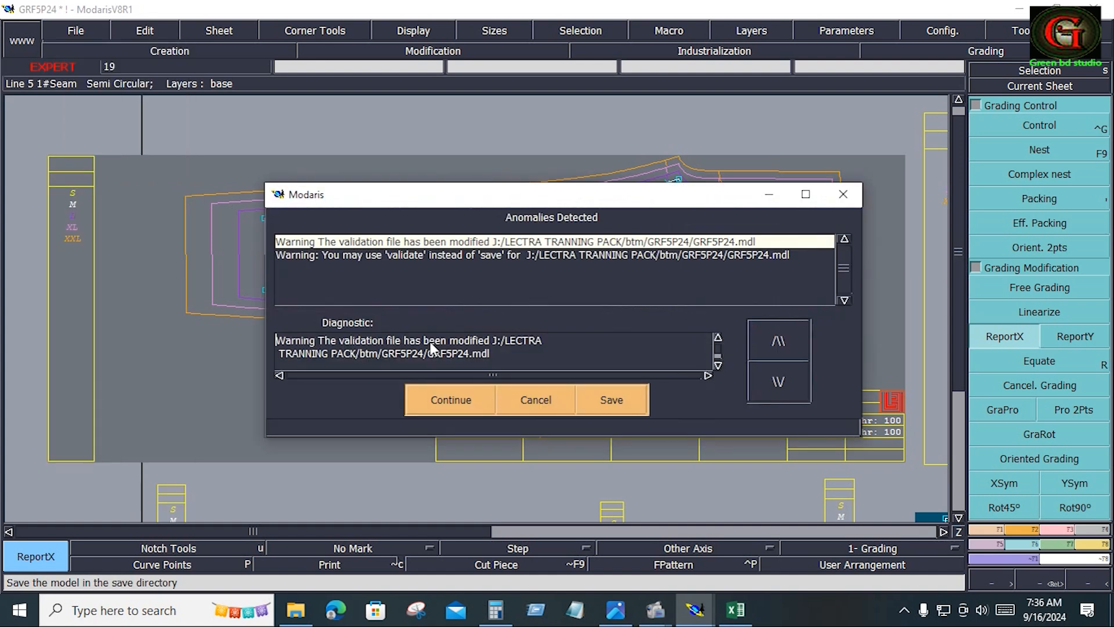
left_click(427, 389)
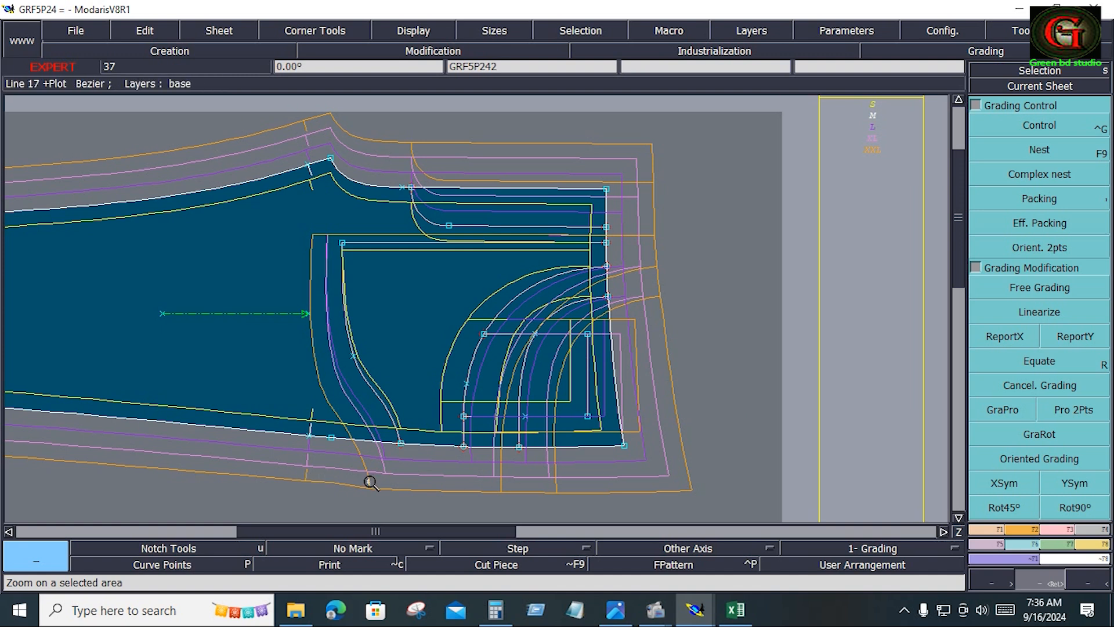
- Extract the front leg panel from the base front pattern with the Seam tool, combining every area outside the inner pocket-opening curve
key("Home")
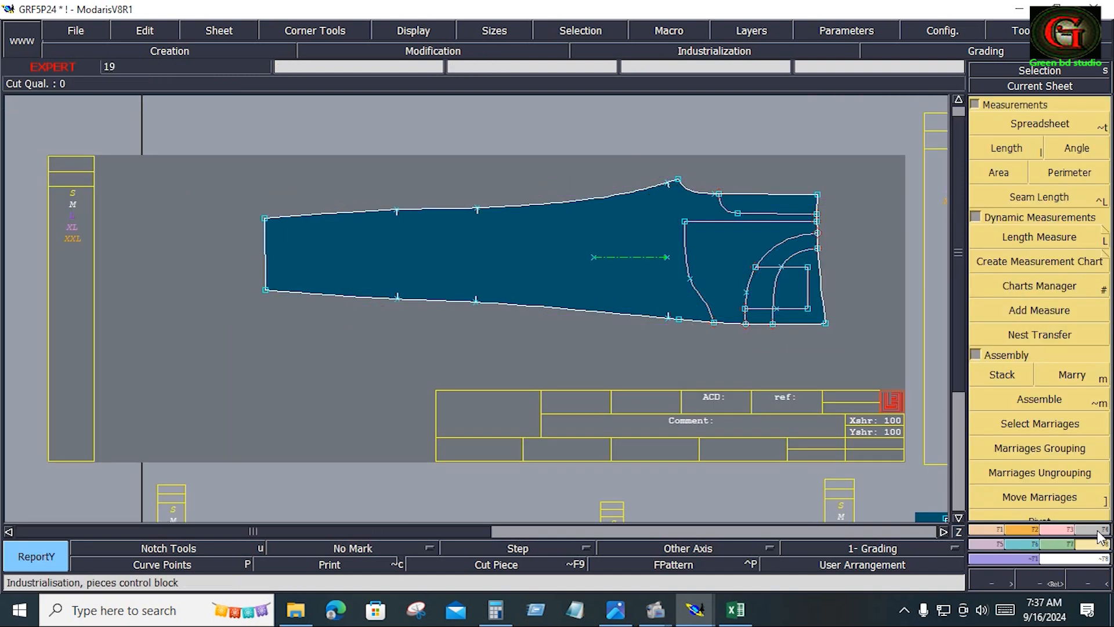
left_click(1097, 531)
left_click(1011, 483)
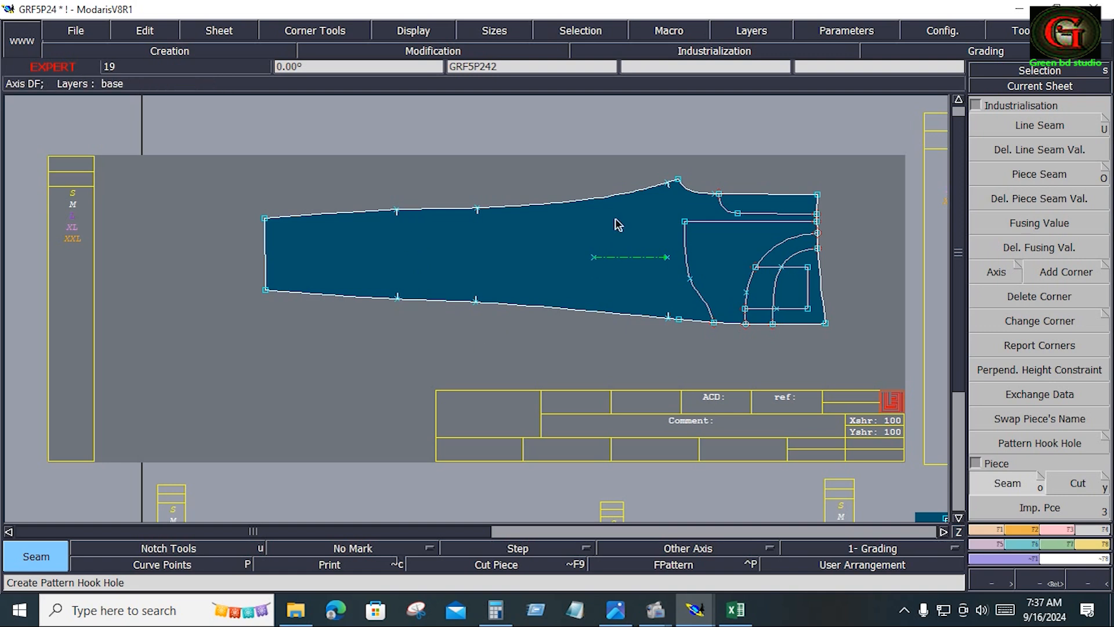
left_click(312, 249)
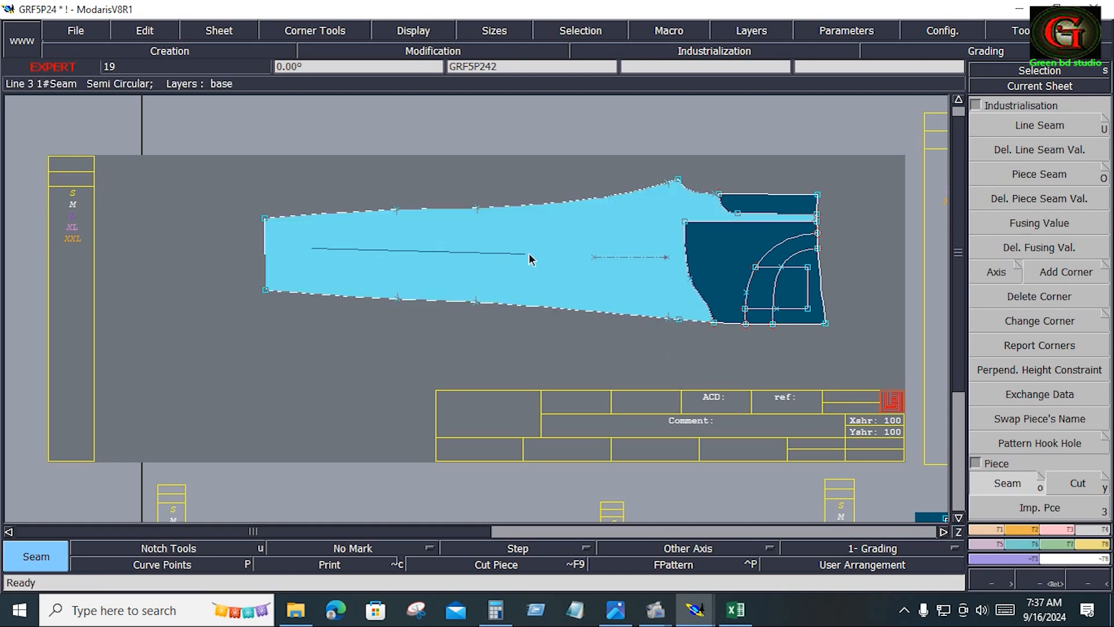
left_click(715, 269)
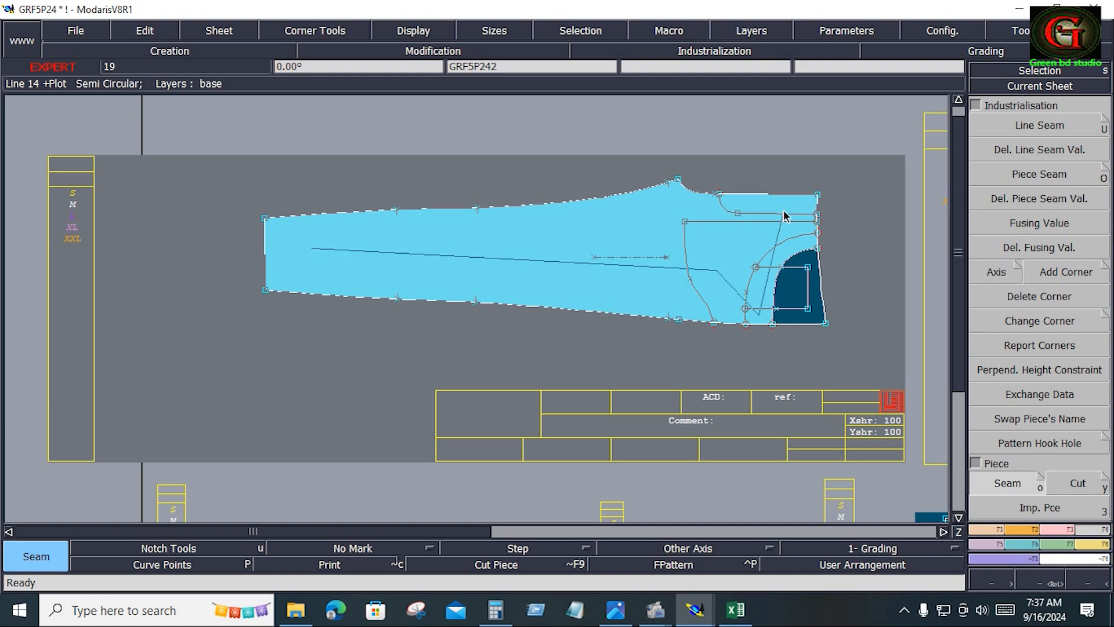
left_click(768, 267)
right_click(767, 263)
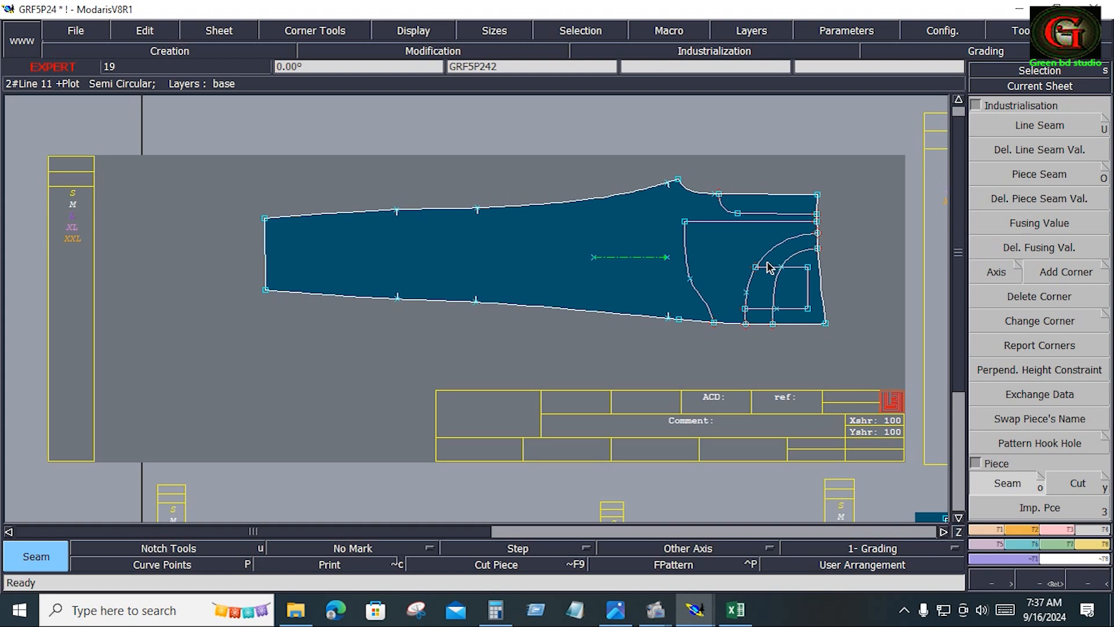
- Extract the quarter-round pocket facing with its inner rectangular pocket lines, and bring up the new piece's sheet
left_click_drag(741, 259, 811, 316)
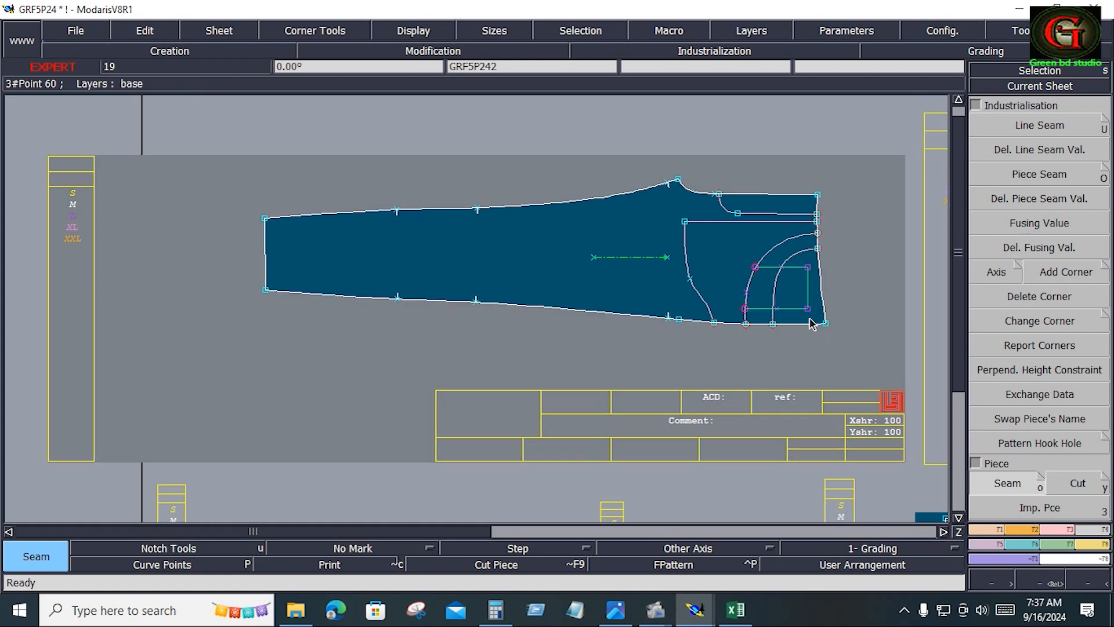
right_click(769, 263)
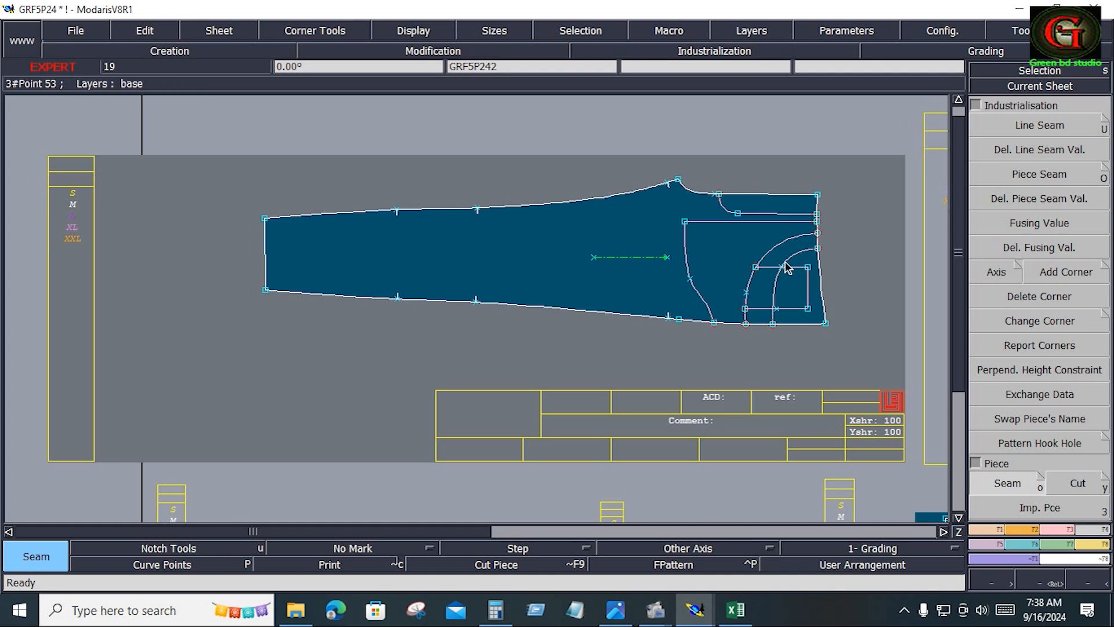
key("j")
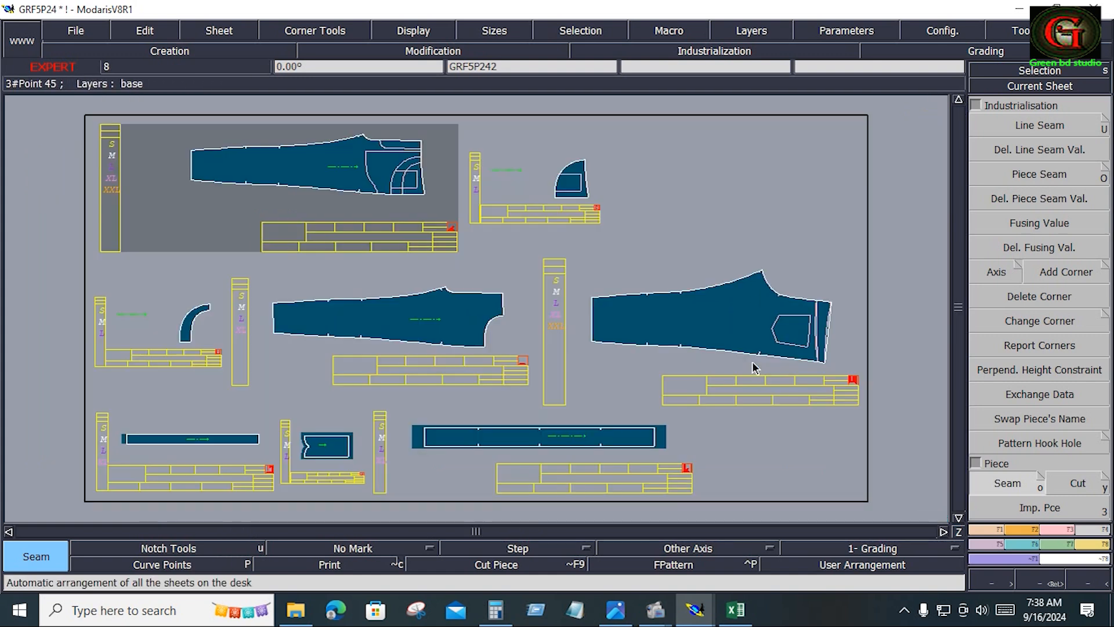
left_click(582, 200)
key("Home")
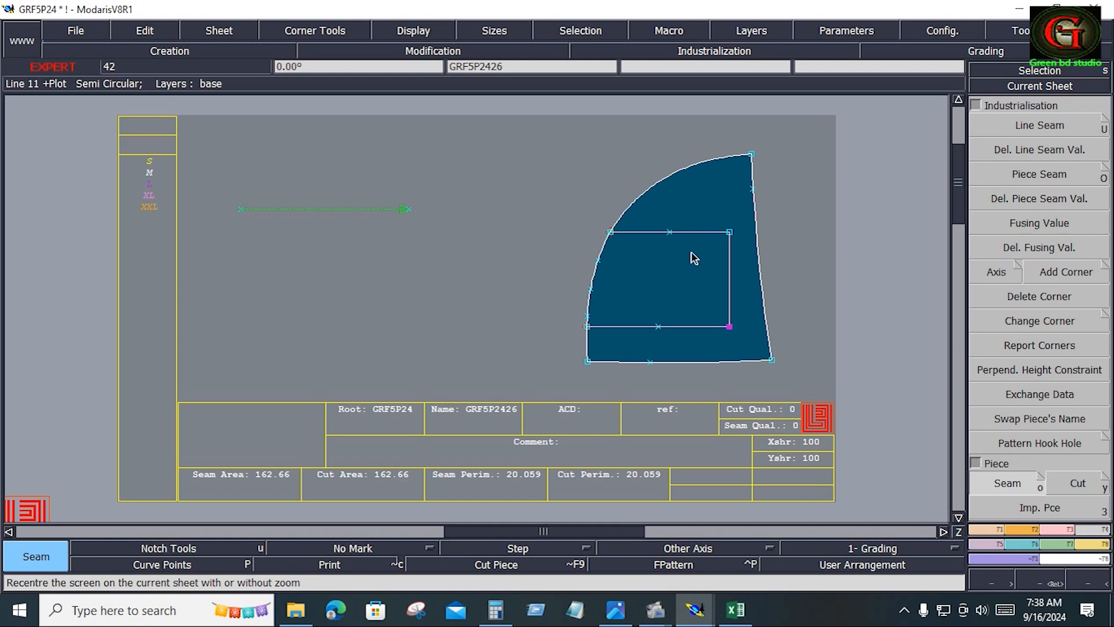
- Flip the pocket facing sheet with X symmetry after checking the front pocket on the Excel garment sketch
left_click(736, 610)
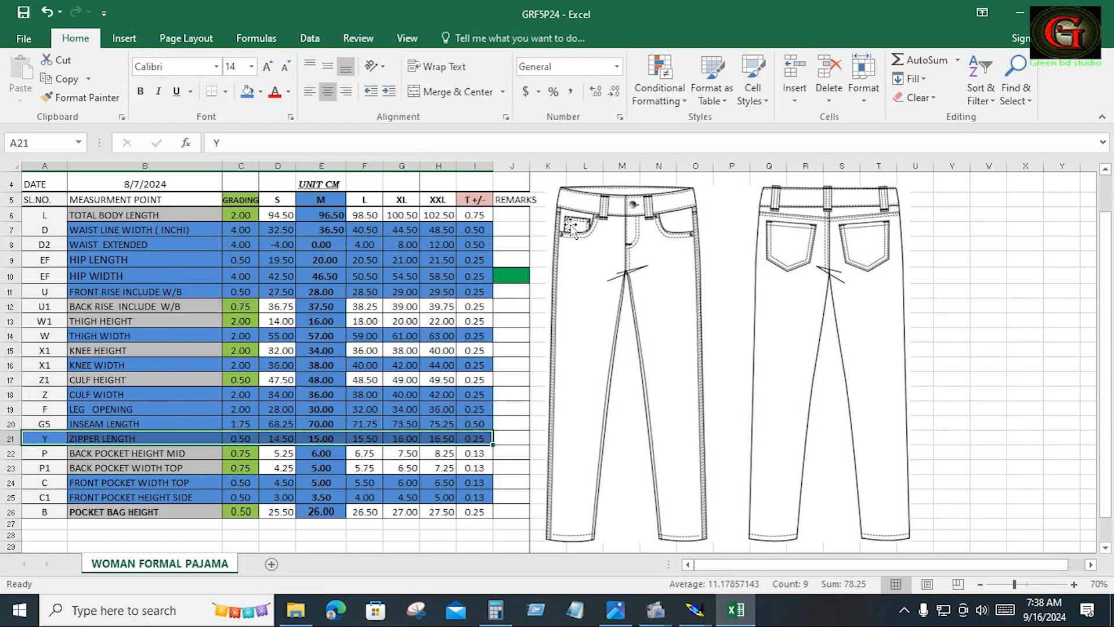
left_click(695, 610)
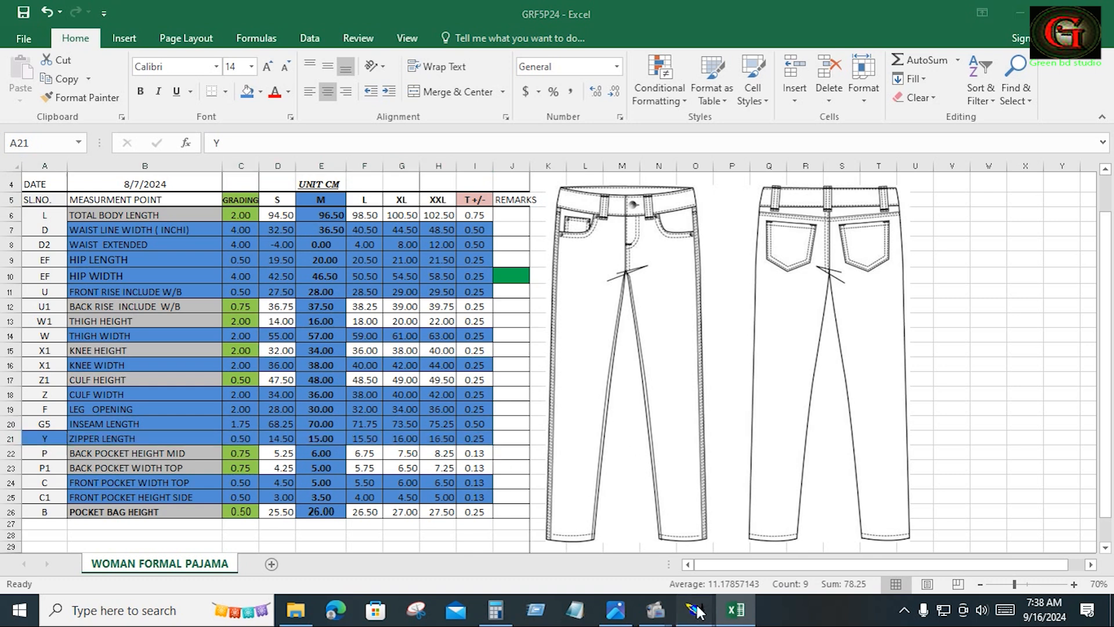
left_click(638, 544)
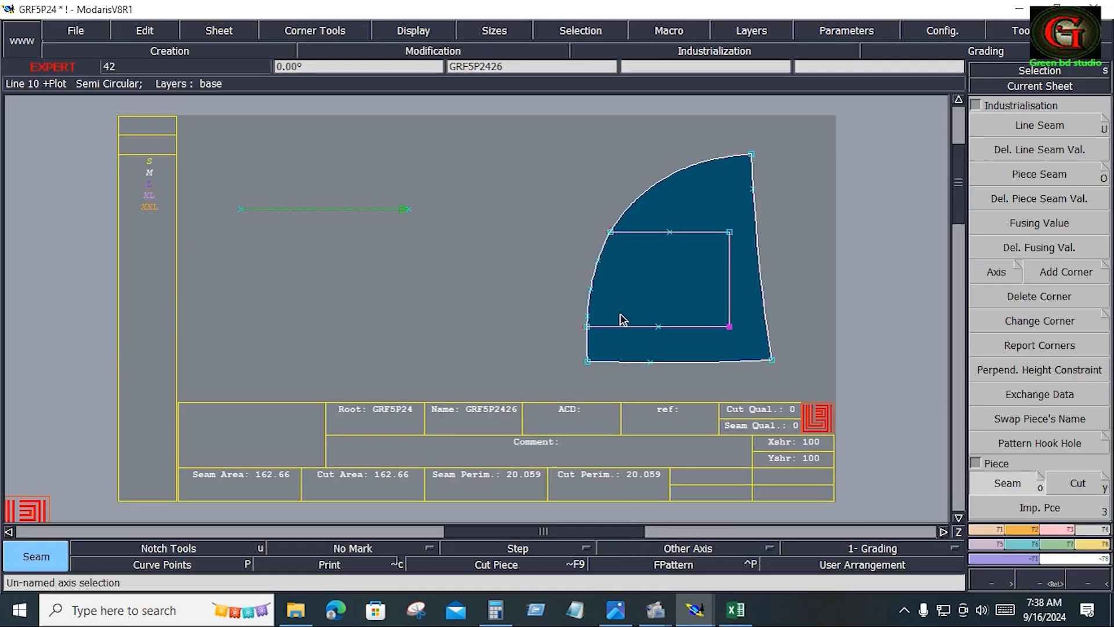
left_click(1021, 533)
left_click(1014, 339)
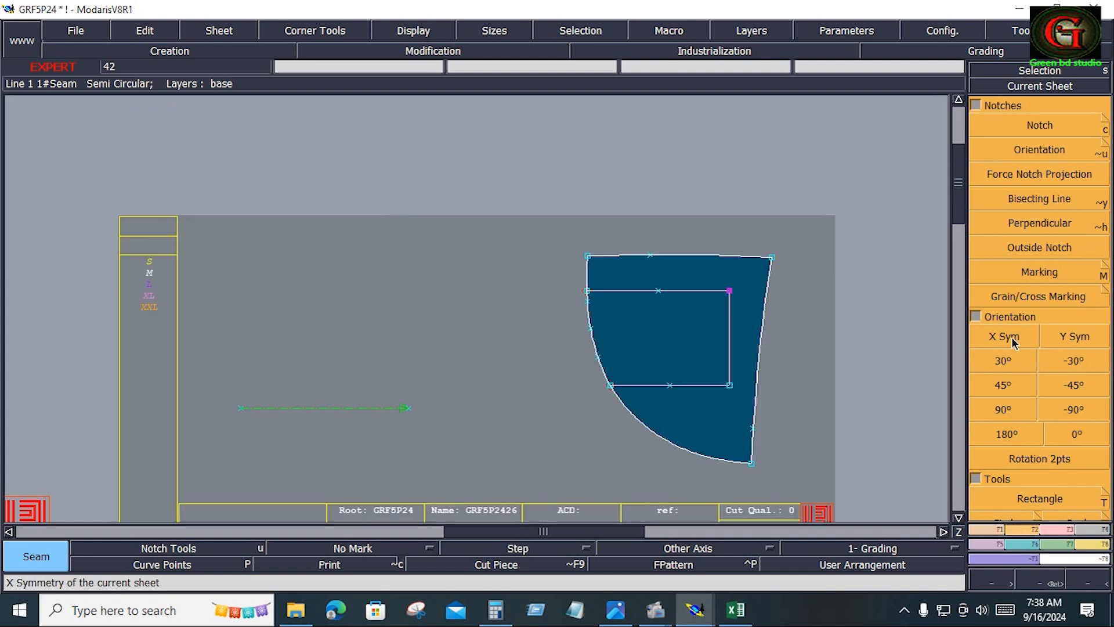
- Switch to the Excel measurement sheet to compare the front pocket sketch with the flipped facing, and return to Modaris
left_click(736, 609)
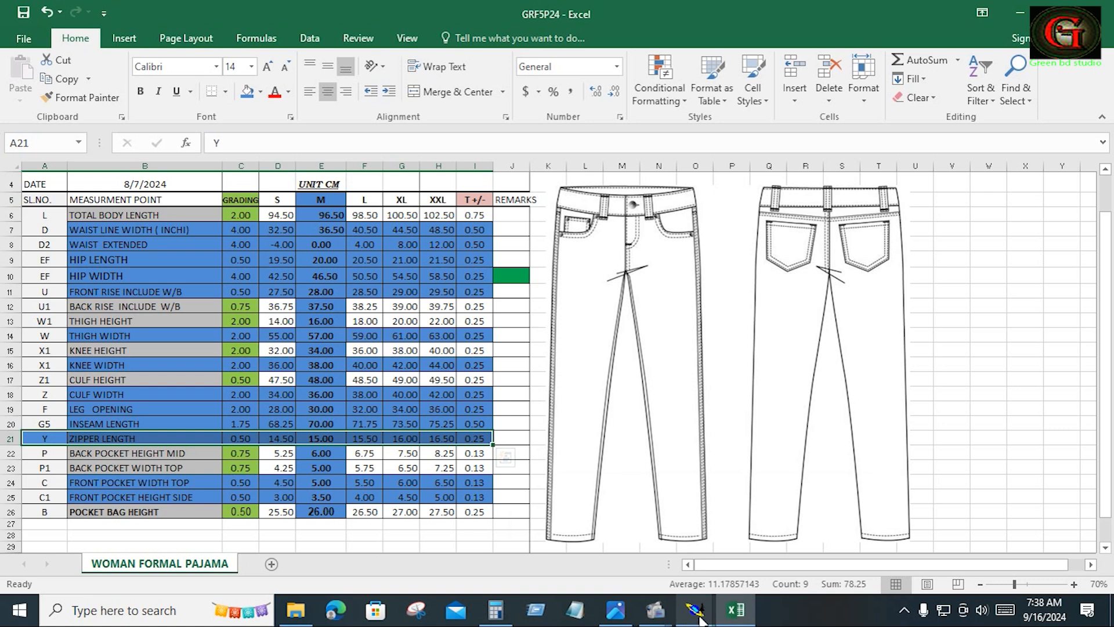
mouse_move(697, 619)
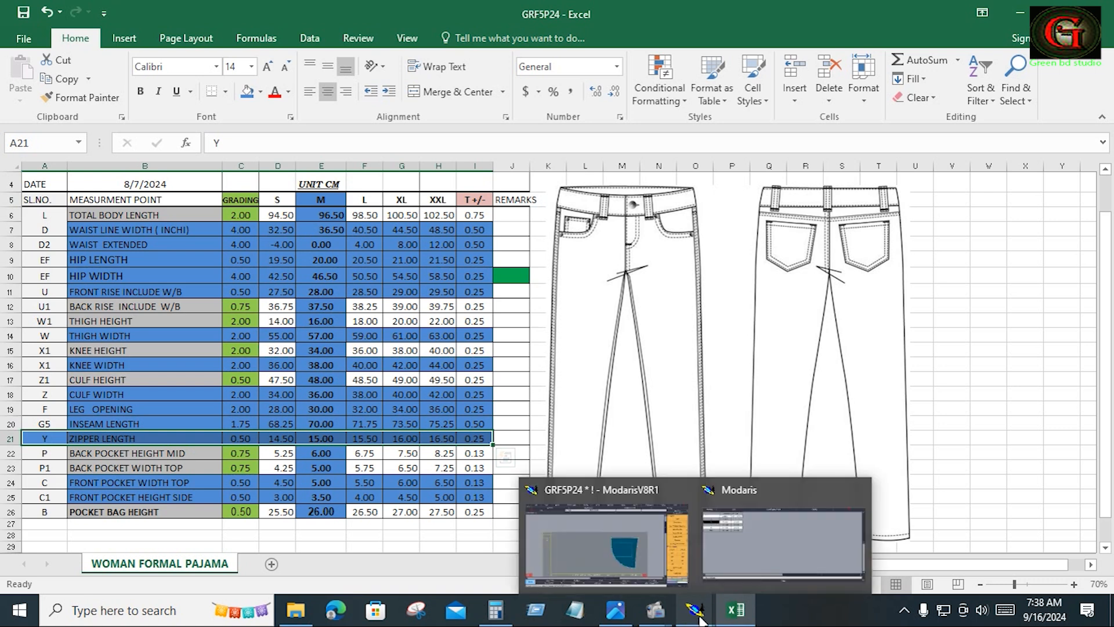
left_click(630, 572)
left_click(825, 366)
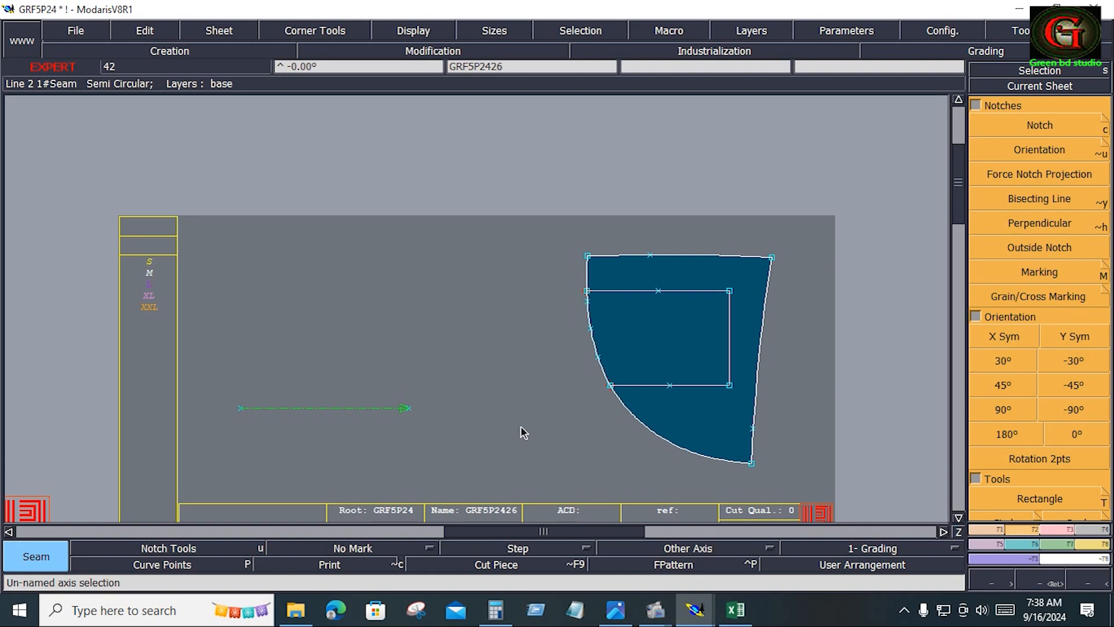
- Choose the Grain Line Axis 'DF' type and place a horizontal grain line inside the pocket facing's inner rectangle
left_click(691, 550)
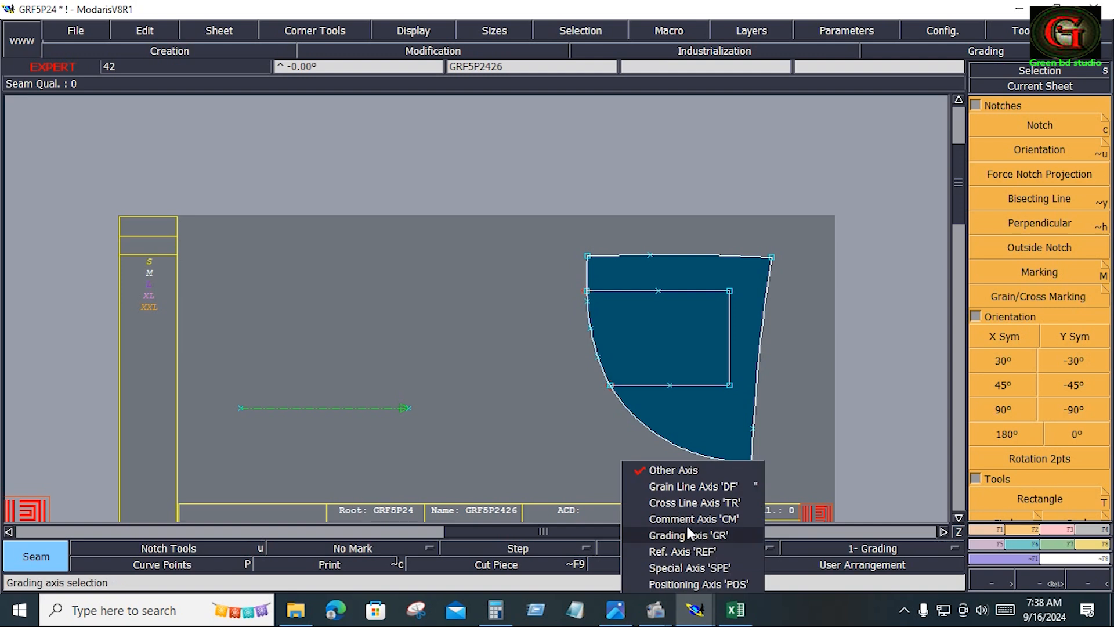
left_click(682, 488)
left_click(653, 321)
left_click(695, 324)
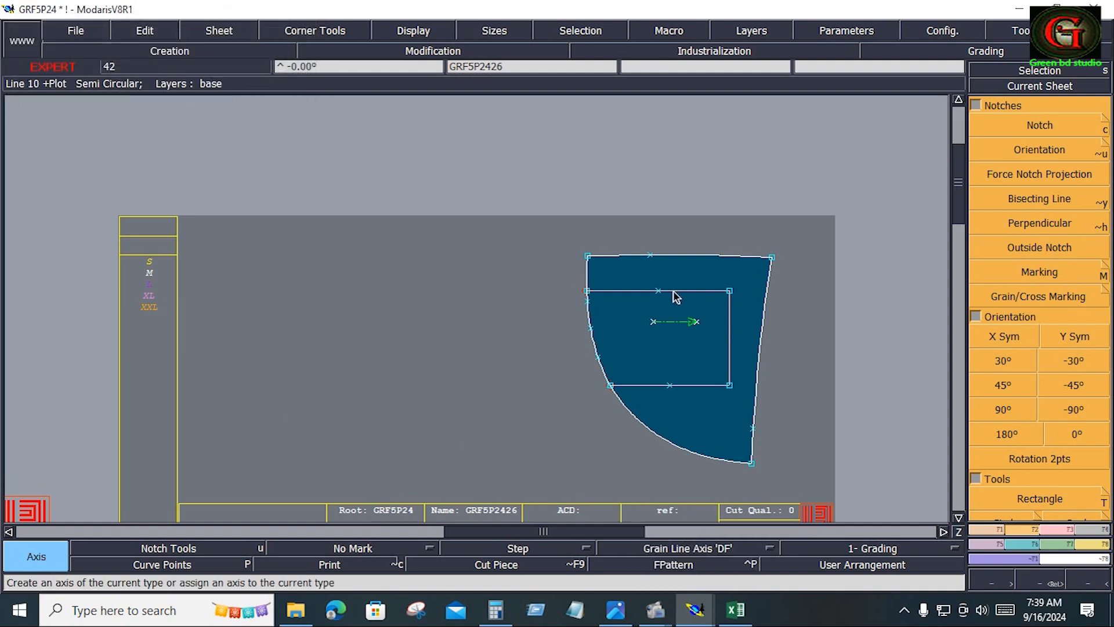
- Apply a line seam allowance of 0.5 inch at the beginning and end to all lines of the pocket facing
left_click_drag(548, 226, 784, 485)
type("u0.110")
key("Return")
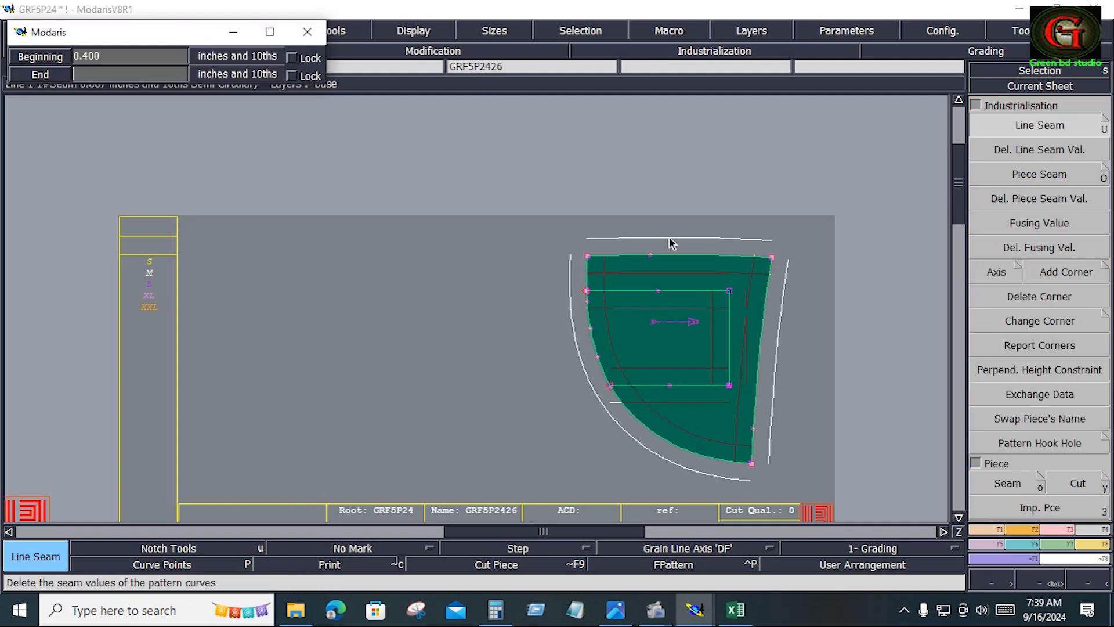
key("Return")
left_click(770, 316)
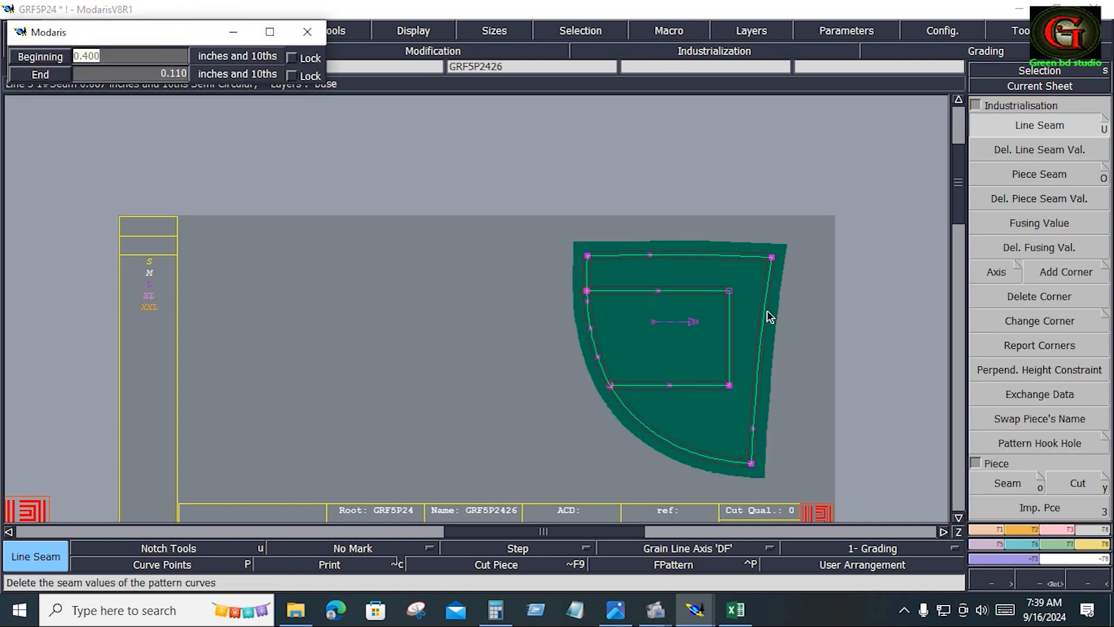
type(".5")
key("Return")
type(".5")
key("Return")
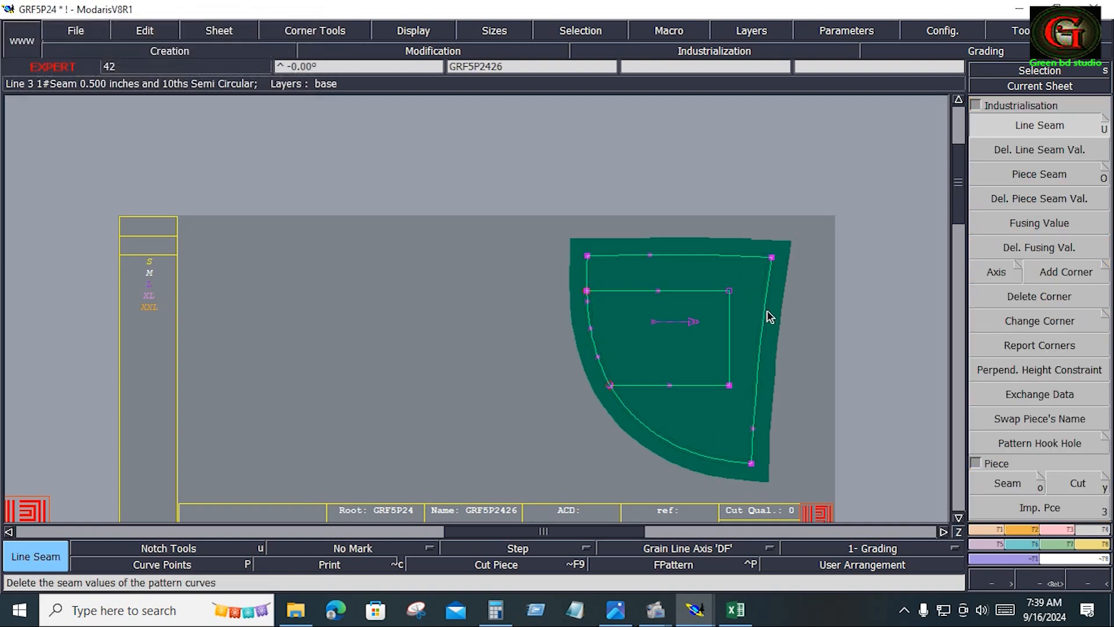
- Set the seam allowance of the facing's curved outer edge to 0 at both its beginning and end
left_click(634, 451)
key("Down")
type("0")
key("Return")
type("0")
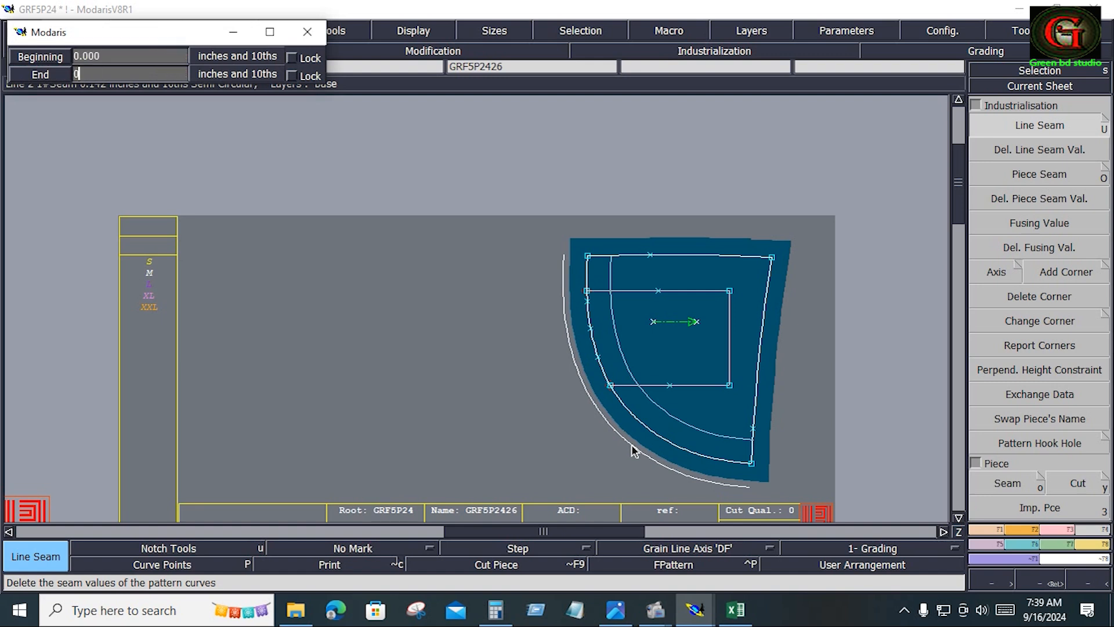
key("Return")
left_click(1039, 248)
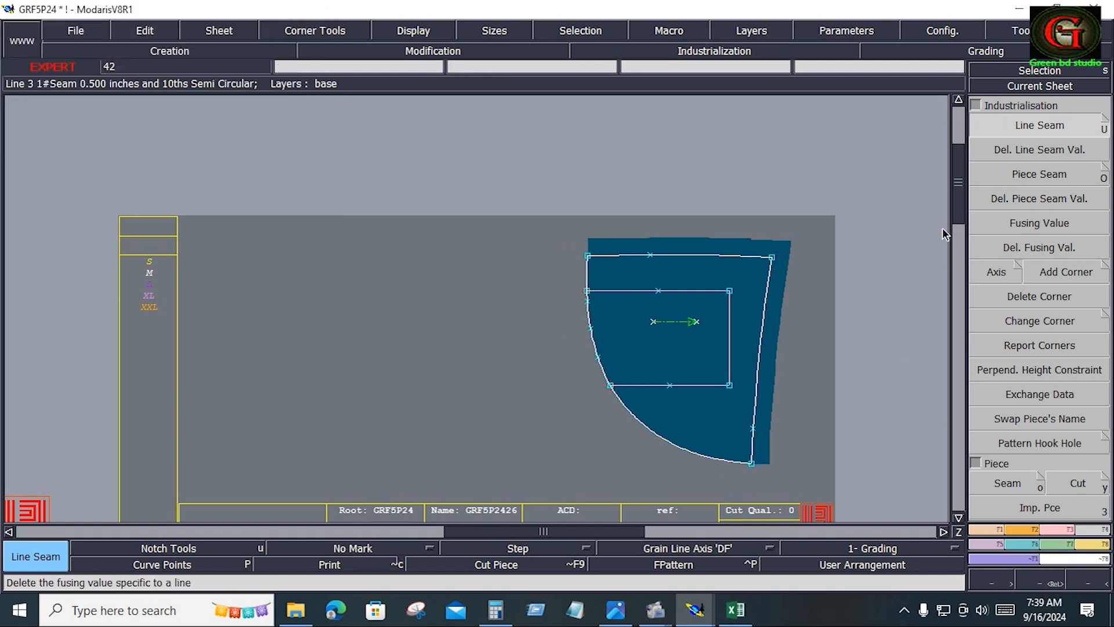
- Add a notch on the pocket facing's slanted straight edge, near its lower corner
key("u")
left_click(1035, 125)
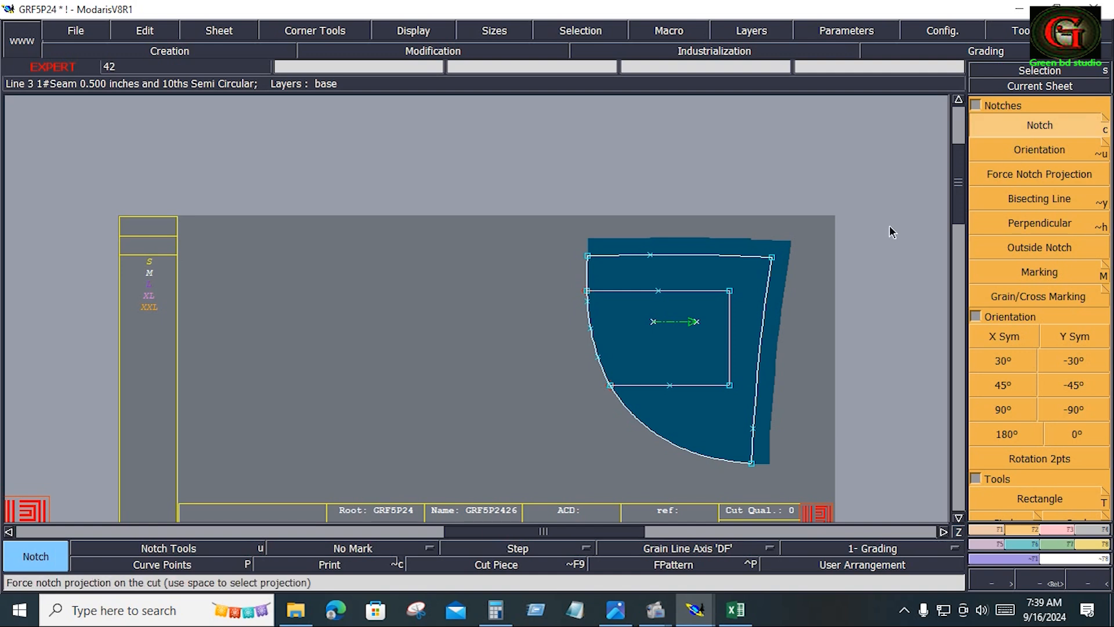
left_click(753, 429)
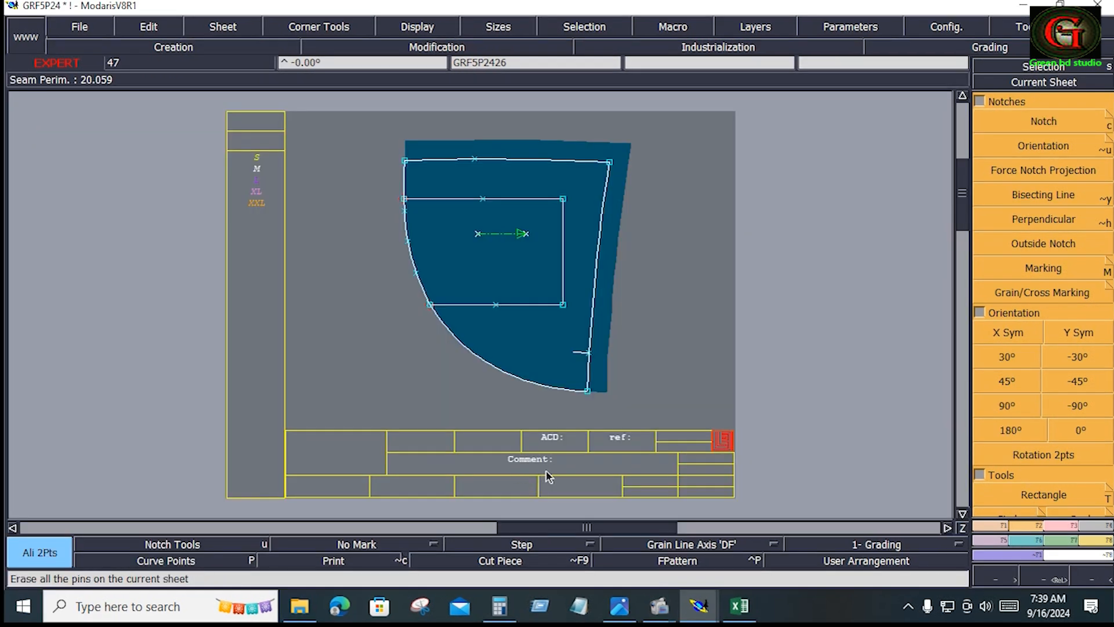
- Enter FR FA 1X2 as the comment on the pocket facing's sheet
left_click(527, 462)
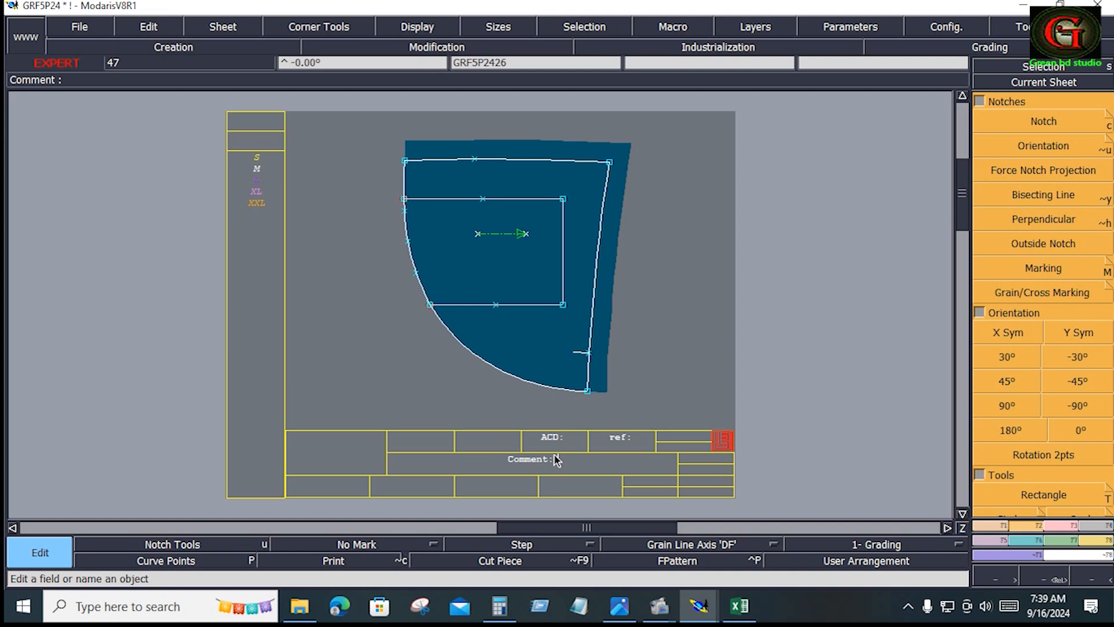
type("FR FA 1X2")
key("Return")
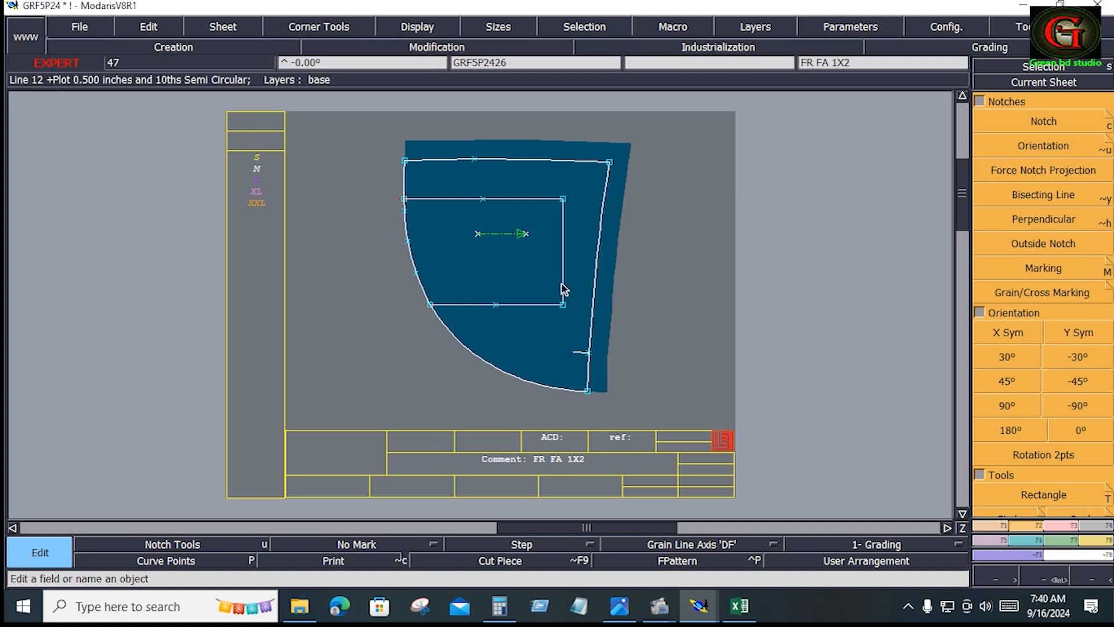
- Rearrange all sheets on the desk and bring up the sheet of the curved pocket strip
left_click(539, 253)
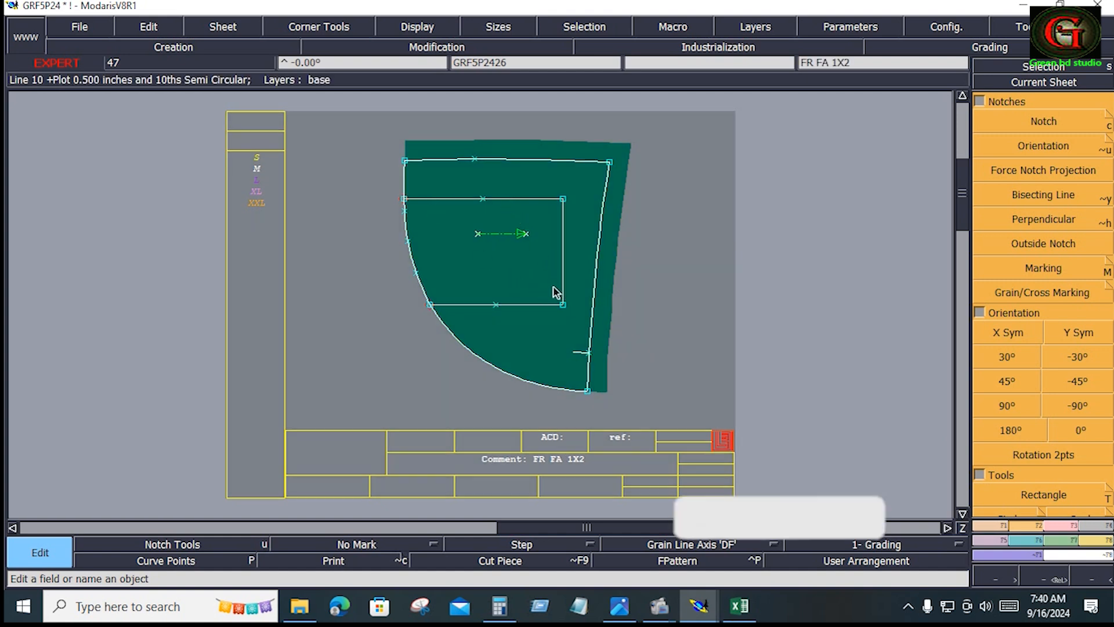
left_click(689, 333)
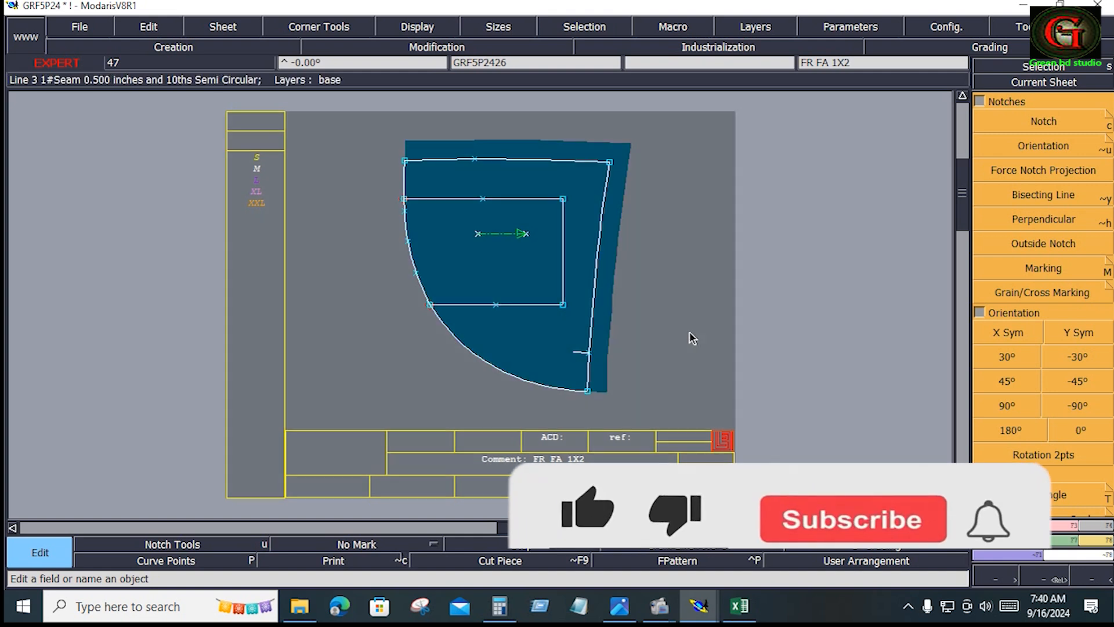
key("j")
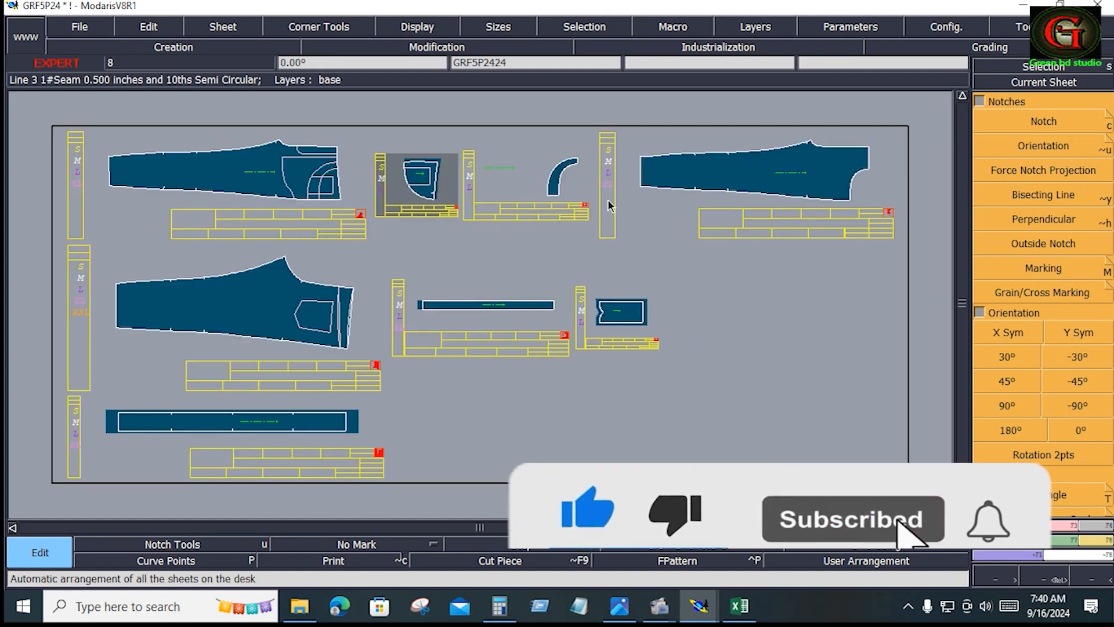
key("z")
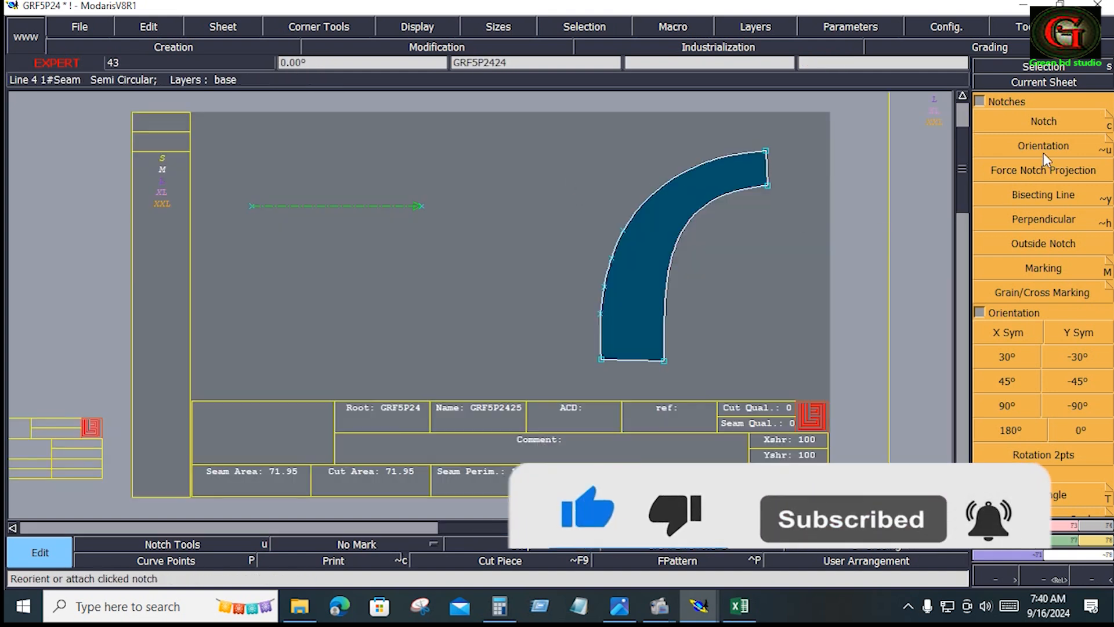
- Apply a 0.5 inch seam allowance, at both beginning and end, to all edges of the curved pocket strip
key("shift+u")
left_click_drag(521, 113, 779, 399)
left_click(666, 297)
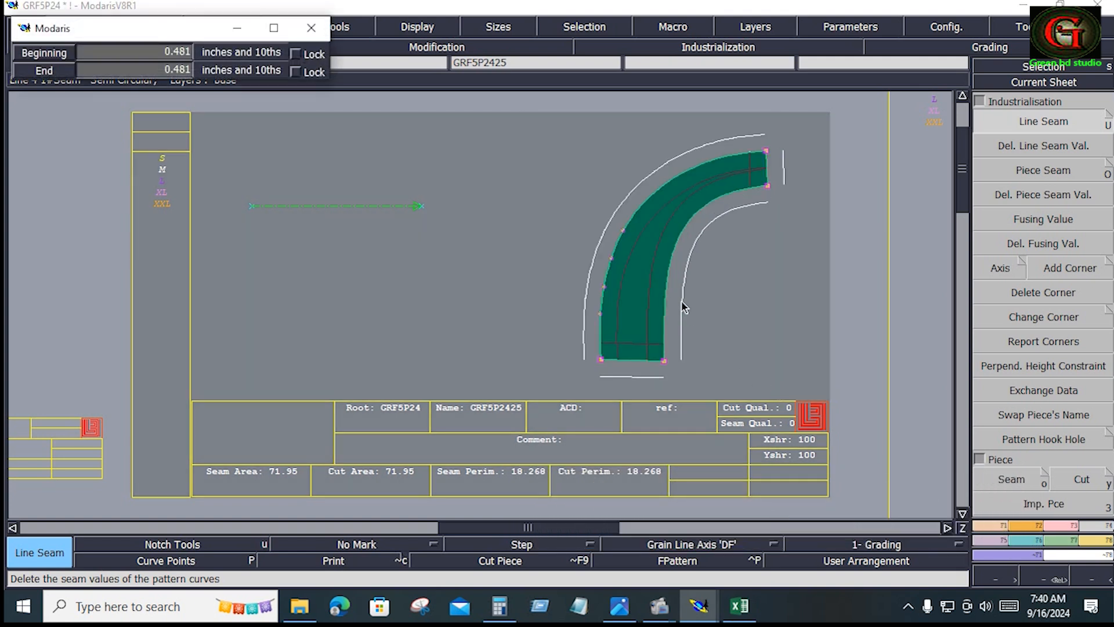
key("Return")
key("Return")
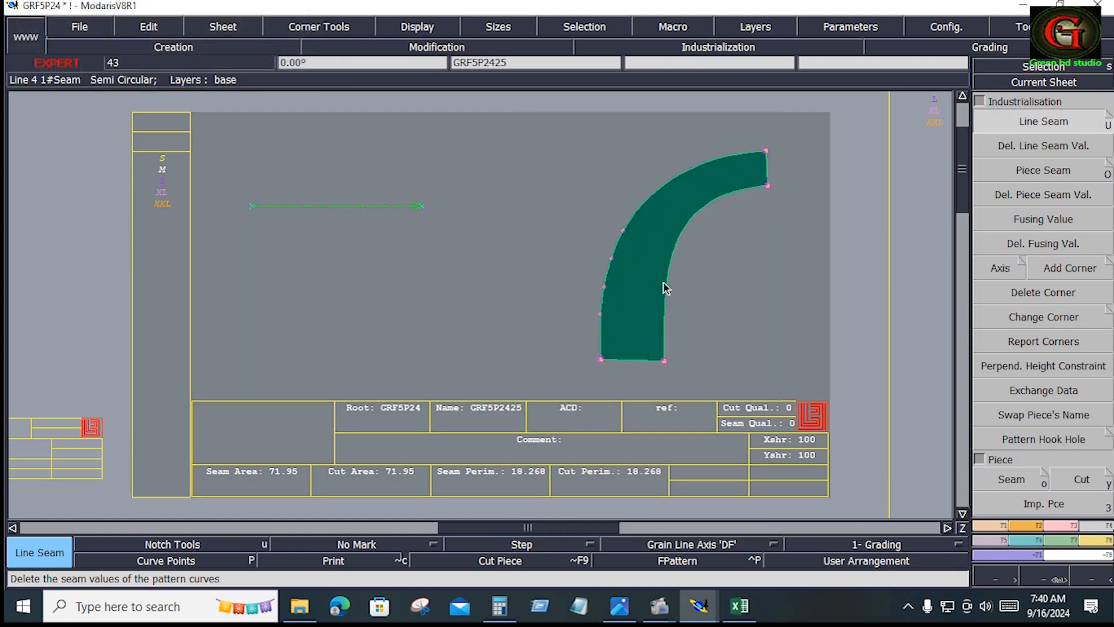
left_click(665, 289)
type("0.5")
key("Return")
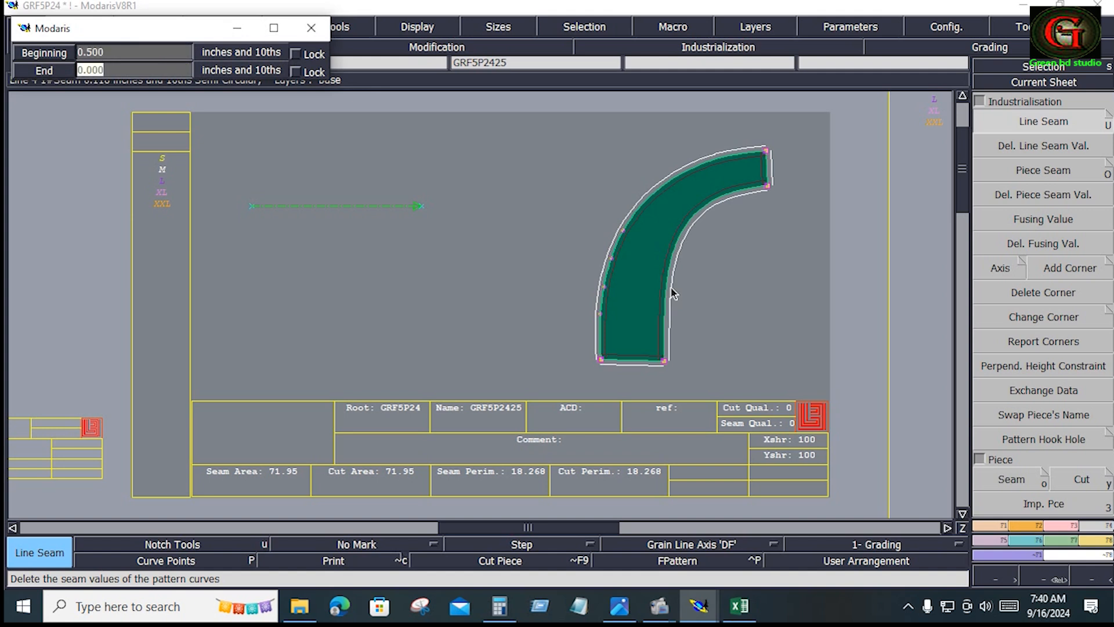
key("Return")
- Remove the seam allowance from the curved pocket strip's outer curved edge
left_click(626, 256)
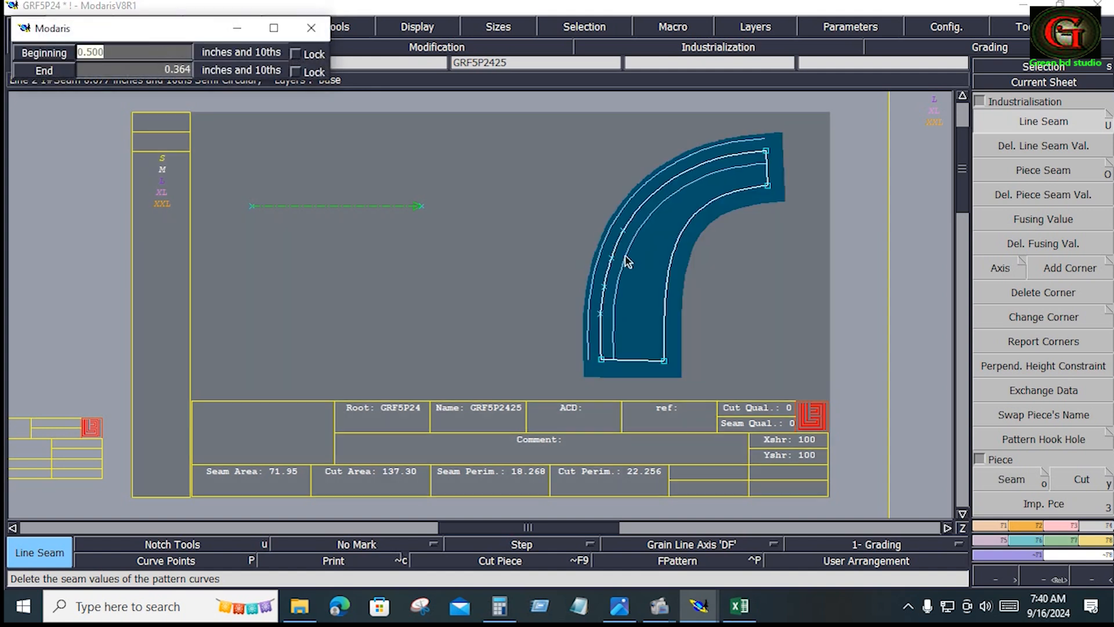
key("Return")
key("Return")
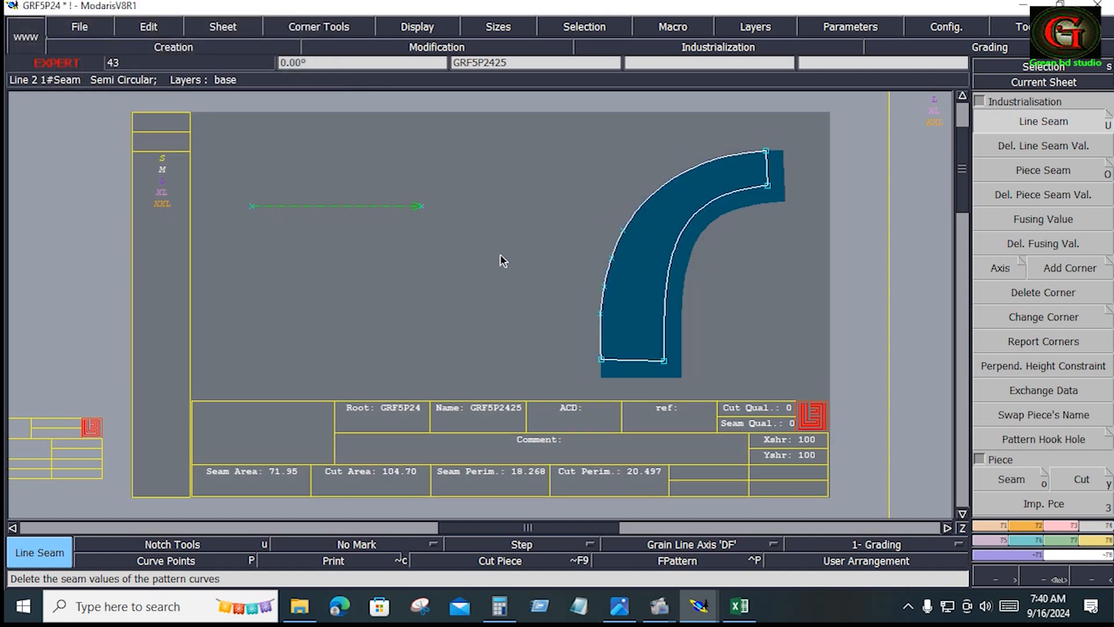
- Add a short horizontal grain line (DF axis) inside the lower, wide part of the curved pocket strip
left_click(1000, 268)
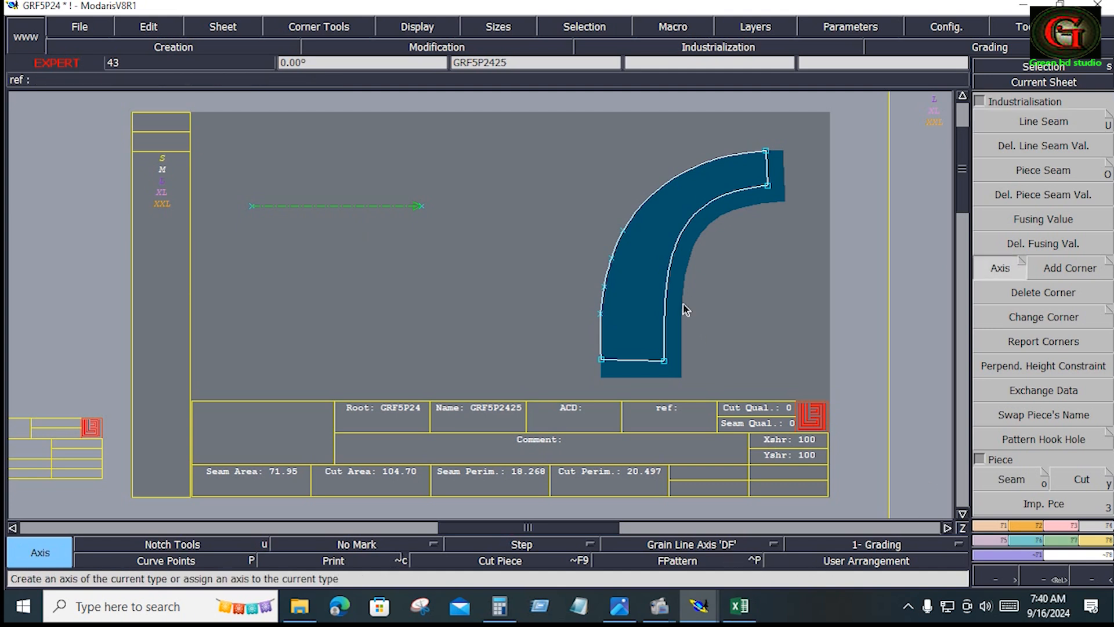
left_click_drag(614, 318, 655, 319)
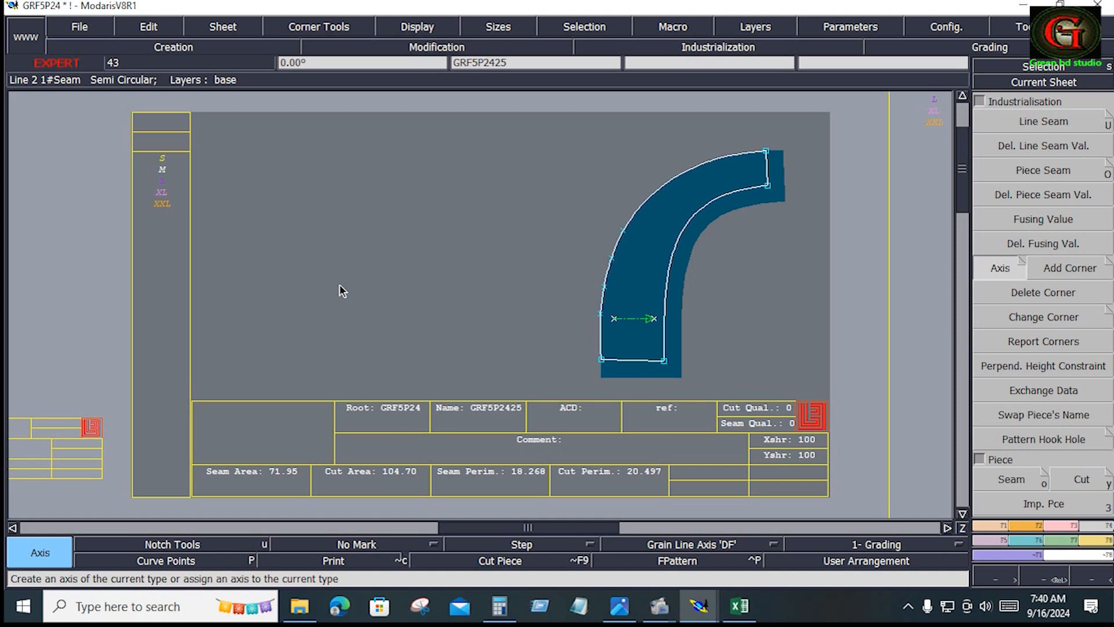
key("a")
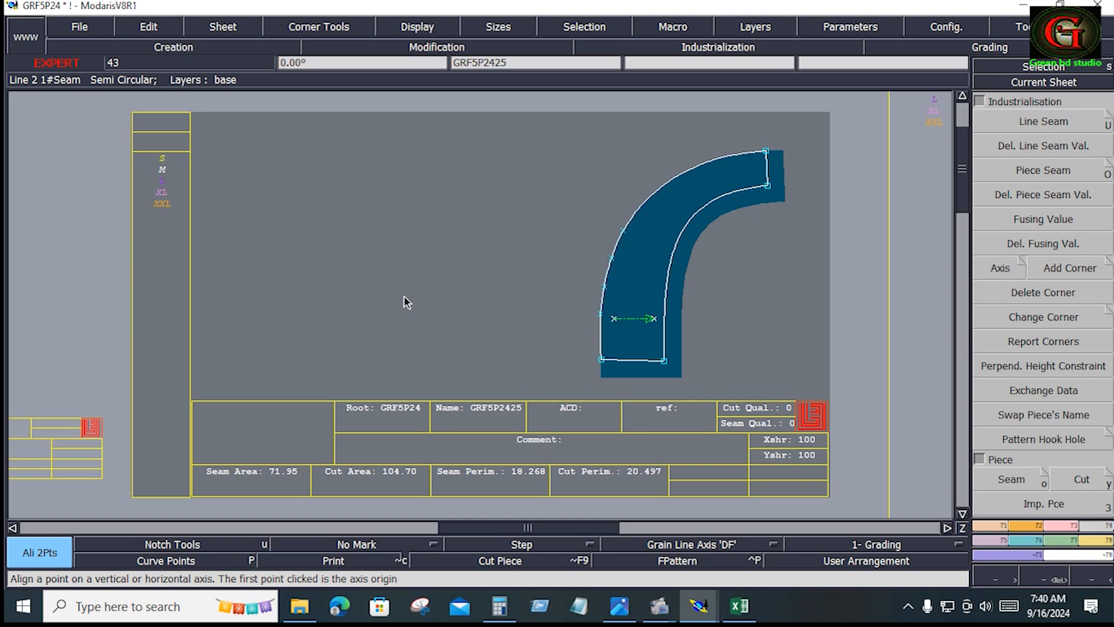
- Rearrange all sheets on the desk and bring up the sheet of the front panel with the cut-out pocket opening
key("7")
key("8")
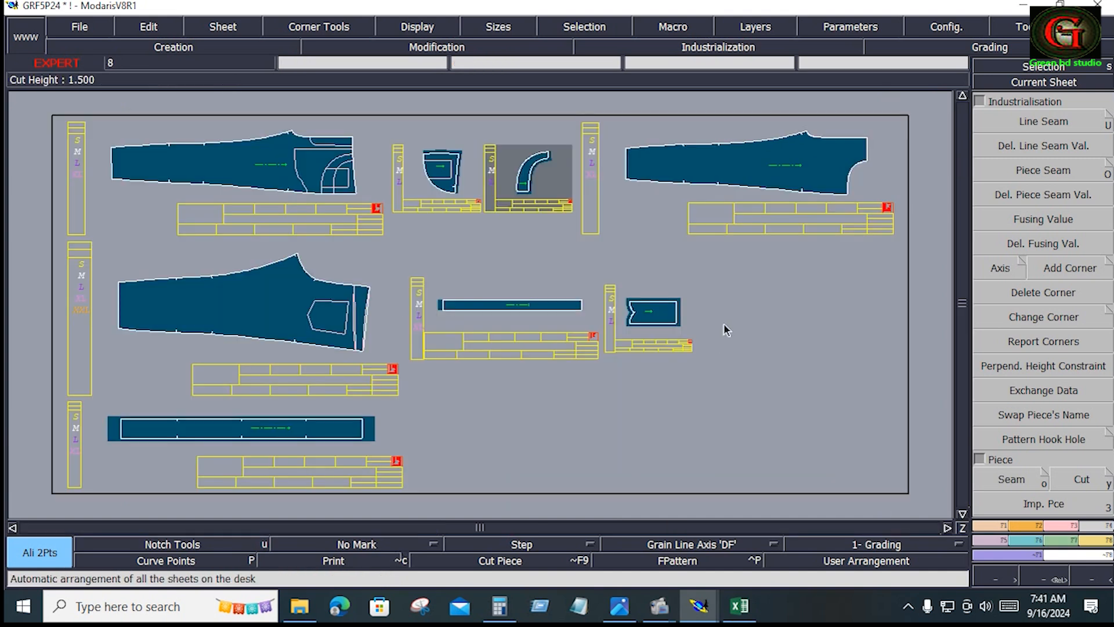
left_click(805, 184)
key("Home")
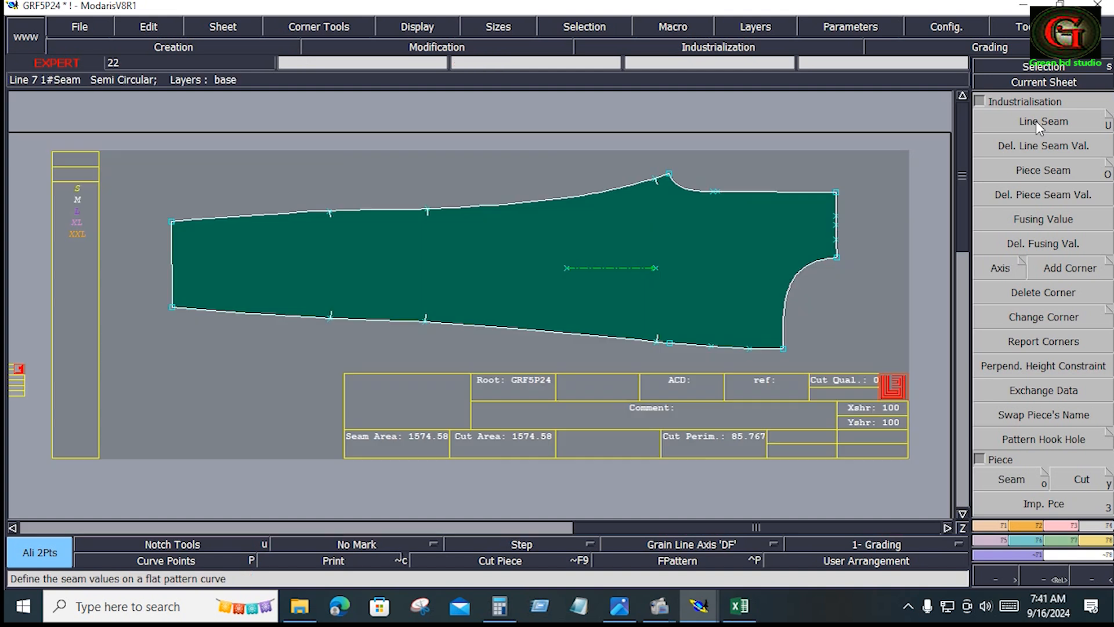
- Apply a 0.5 inch seam allowance, at both beginning and end, to all edges of the front panel
left_click(1037, 122)
left_click_drag(143, 135, 866, 370)
left_click(788, 303)
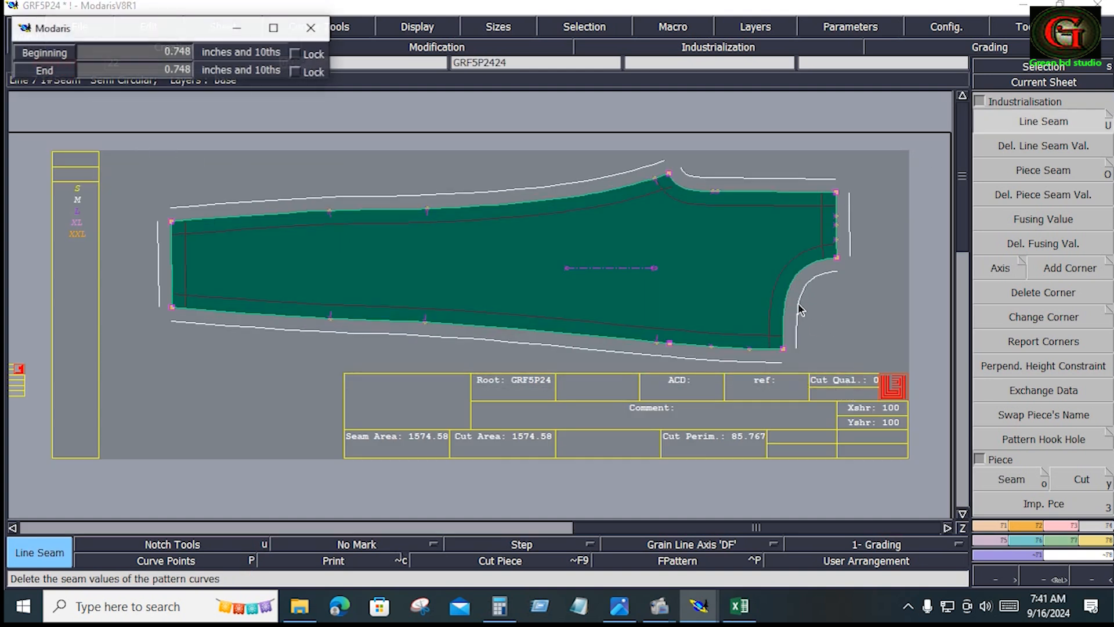
type(".4")
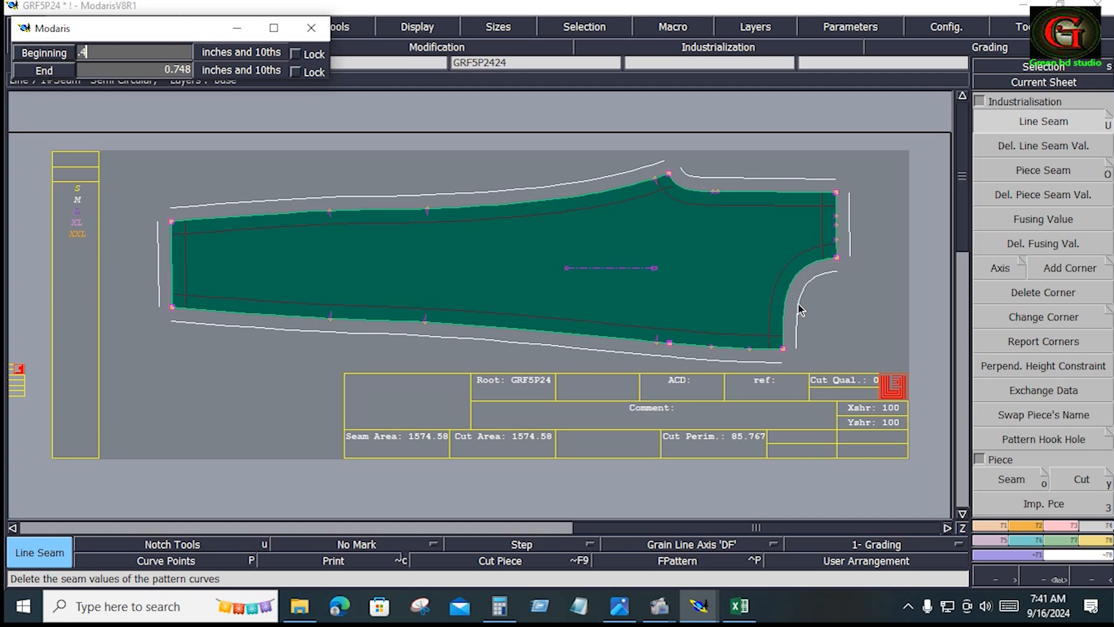
key("BackSpace")
type("5")
key("Down")
type(".5")
key("Return")
left_click(823, 315)
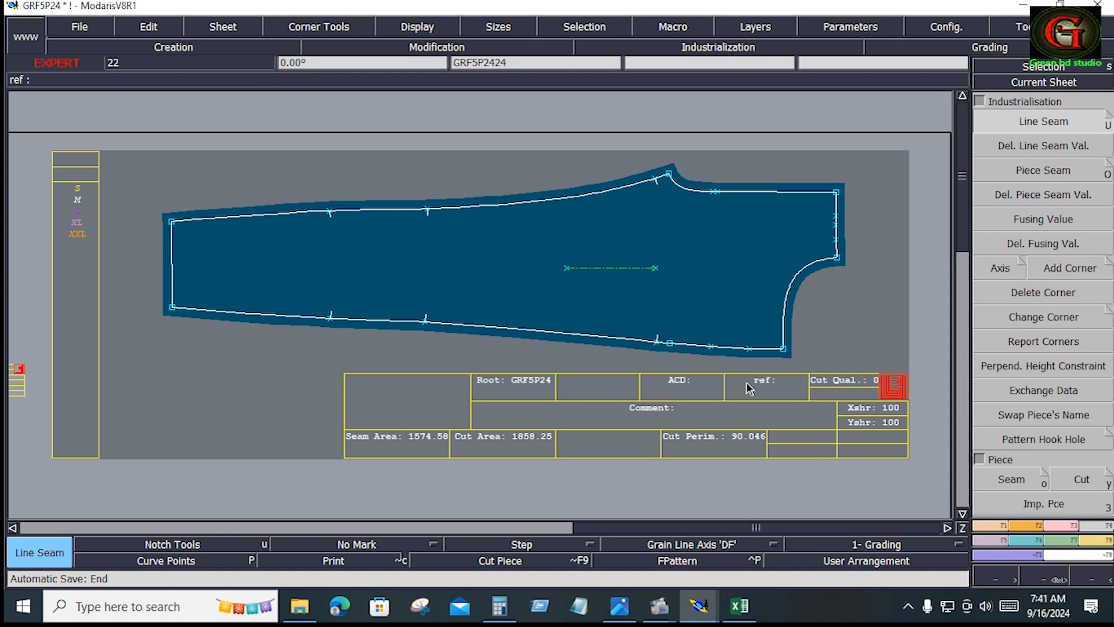
- Add notches at the fly point on the front rise and the pocket point on the side seam, deleting the spare point beside the fly notch
left_click(1028, 526)
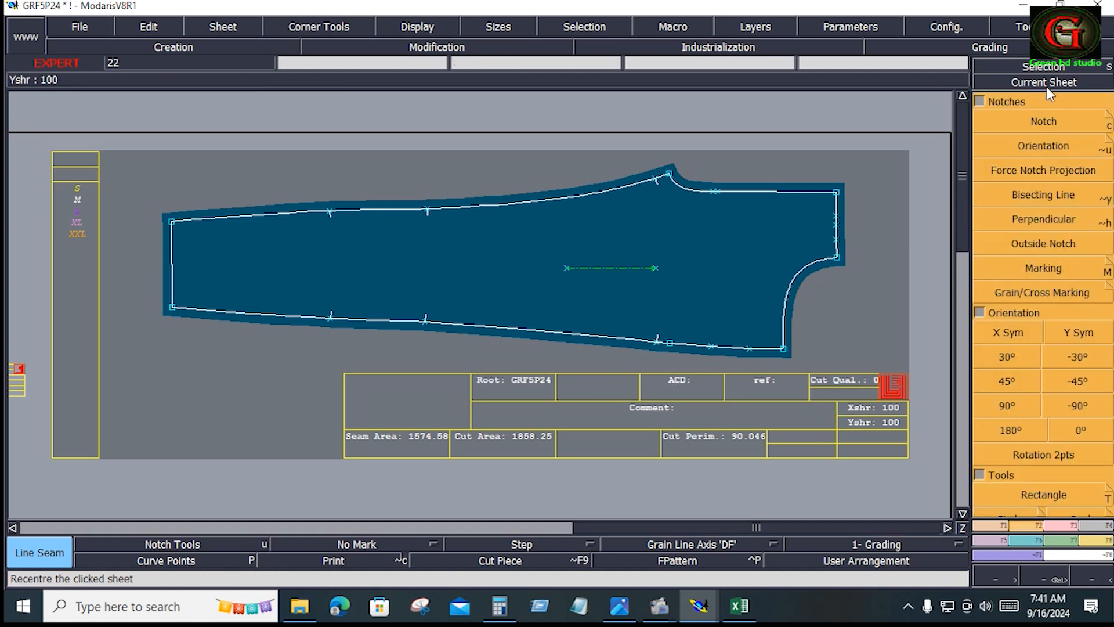
left_click(1041, 119)
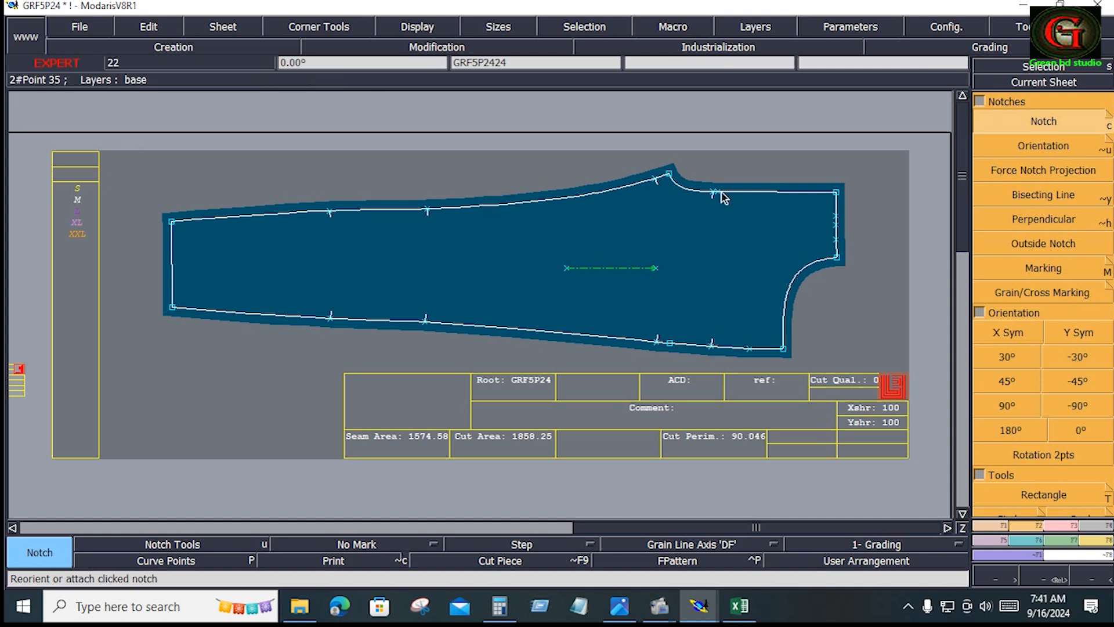
key("Delete")
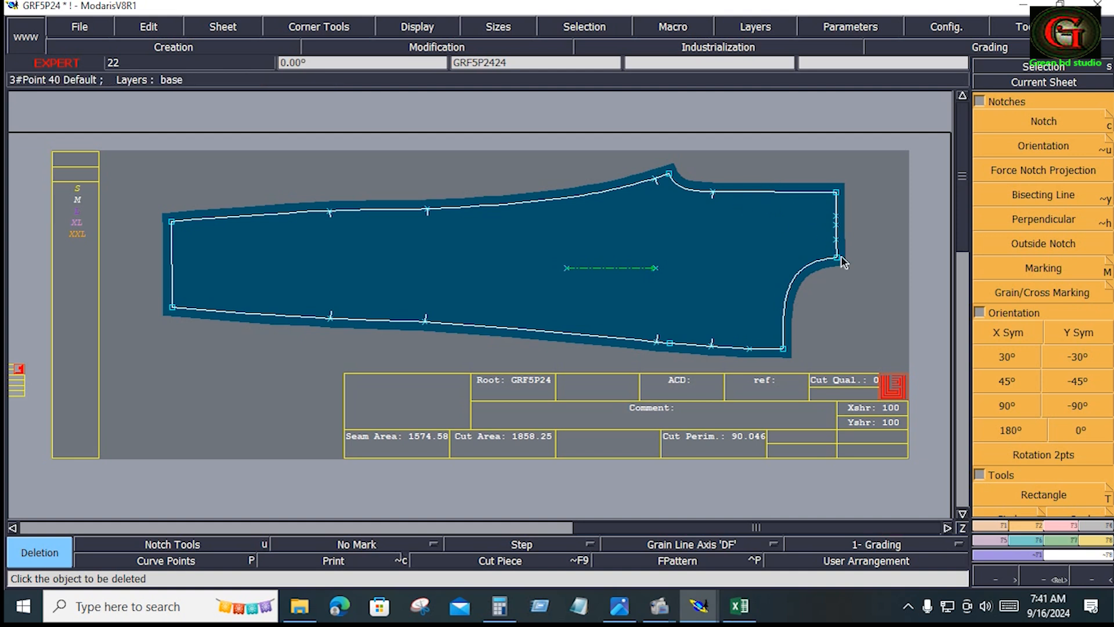
- Set the seam allowance of the front panel's hem edge to 1.25 inches at both beginning and end
key("u")
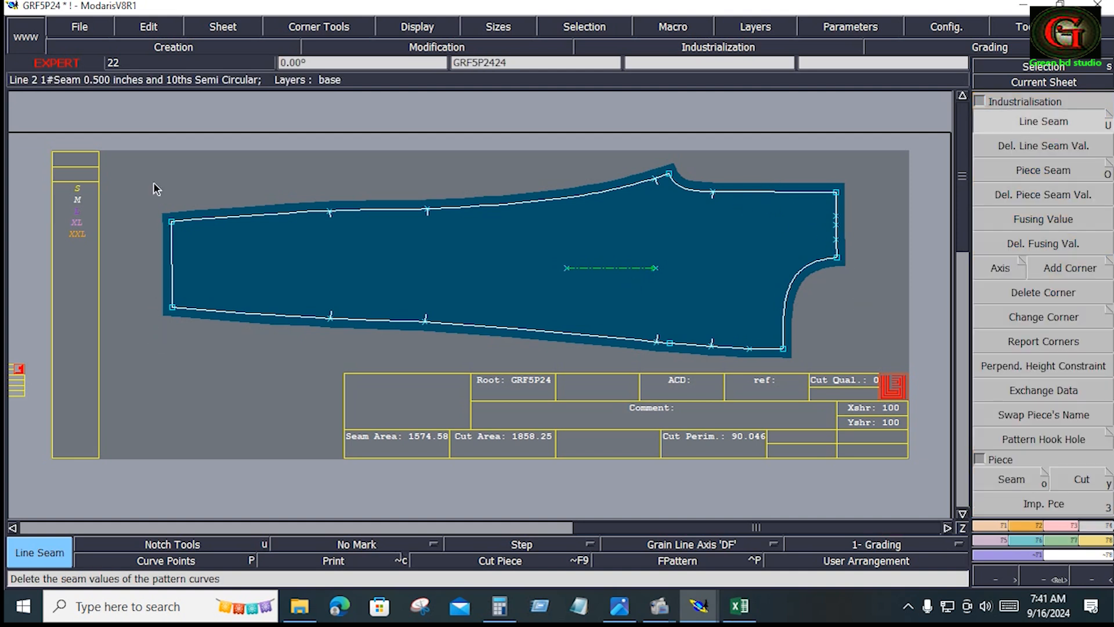
left_click(156, 291)
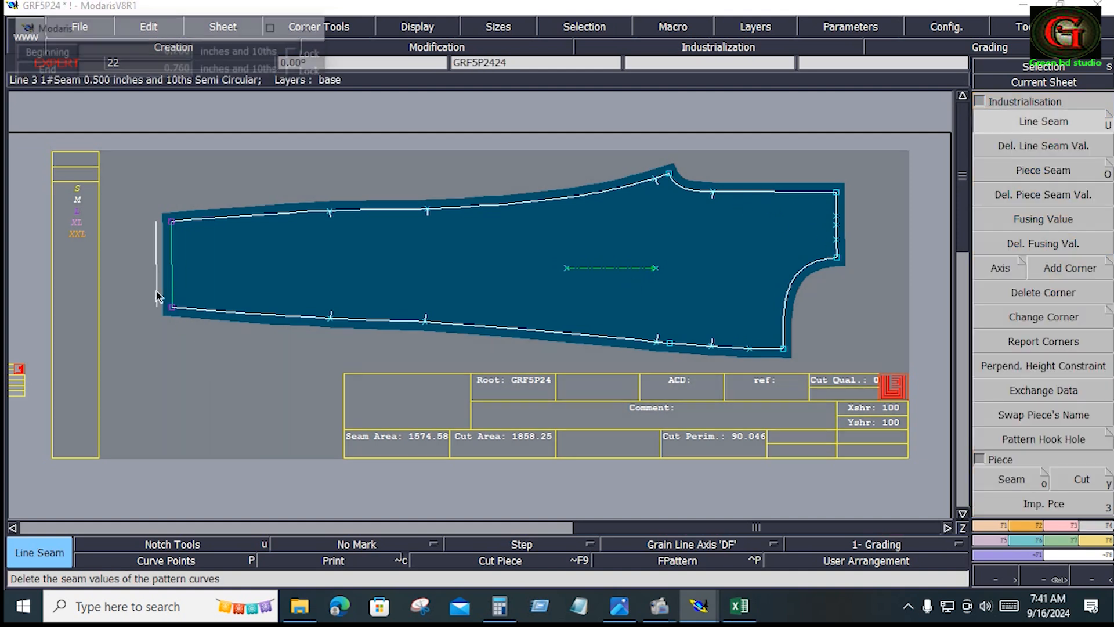
type("1")
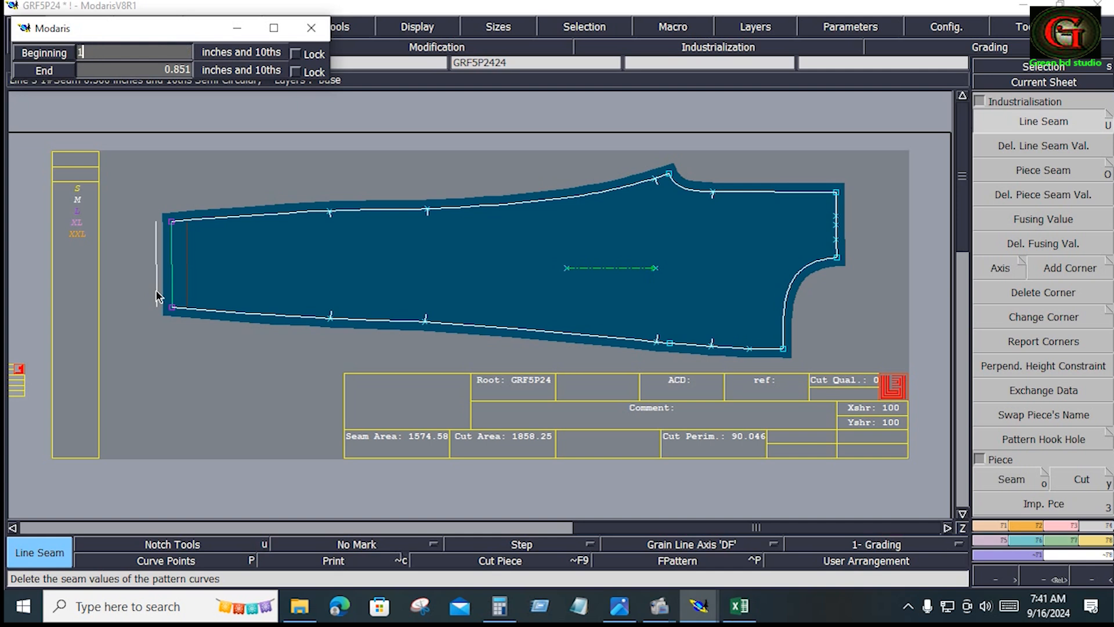
type(".25")
key("Tab")
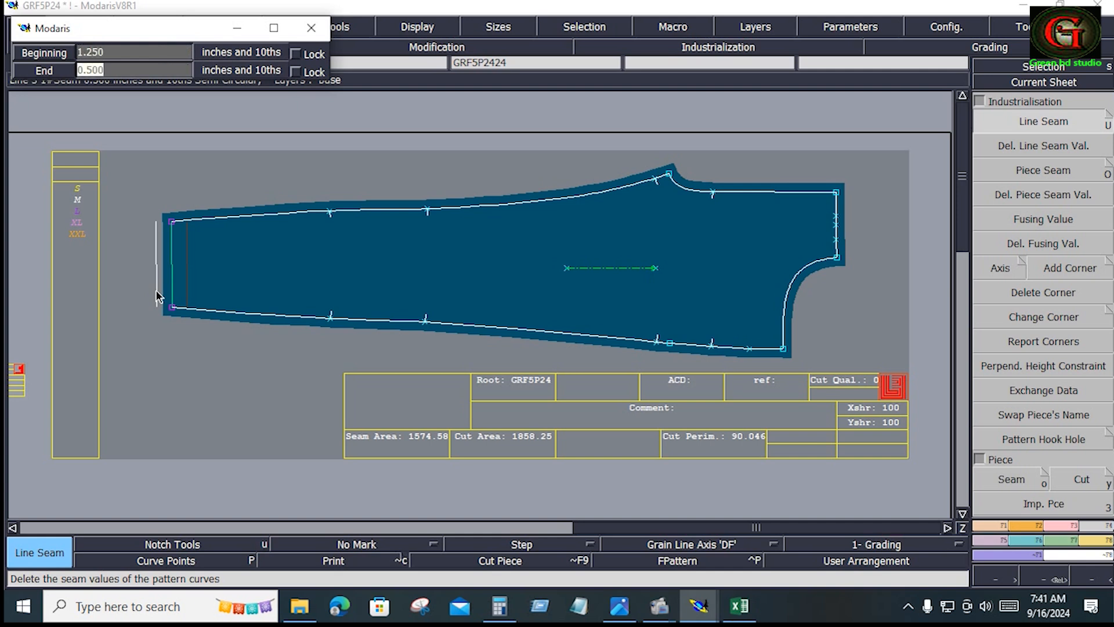
type("1.25")
key("Return")
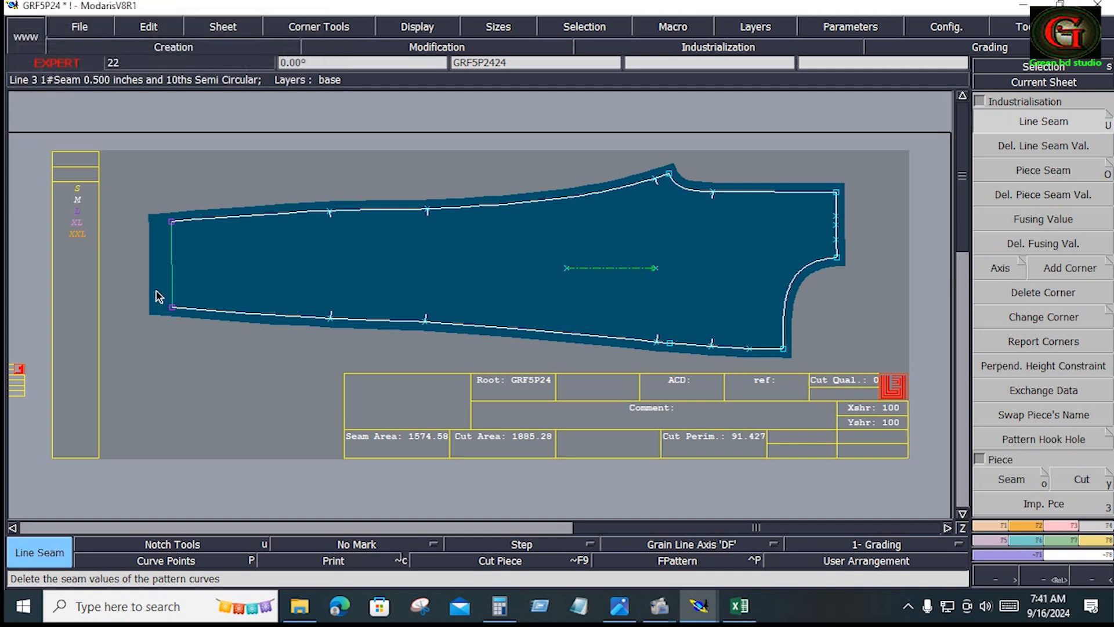
left_click(175, 350)
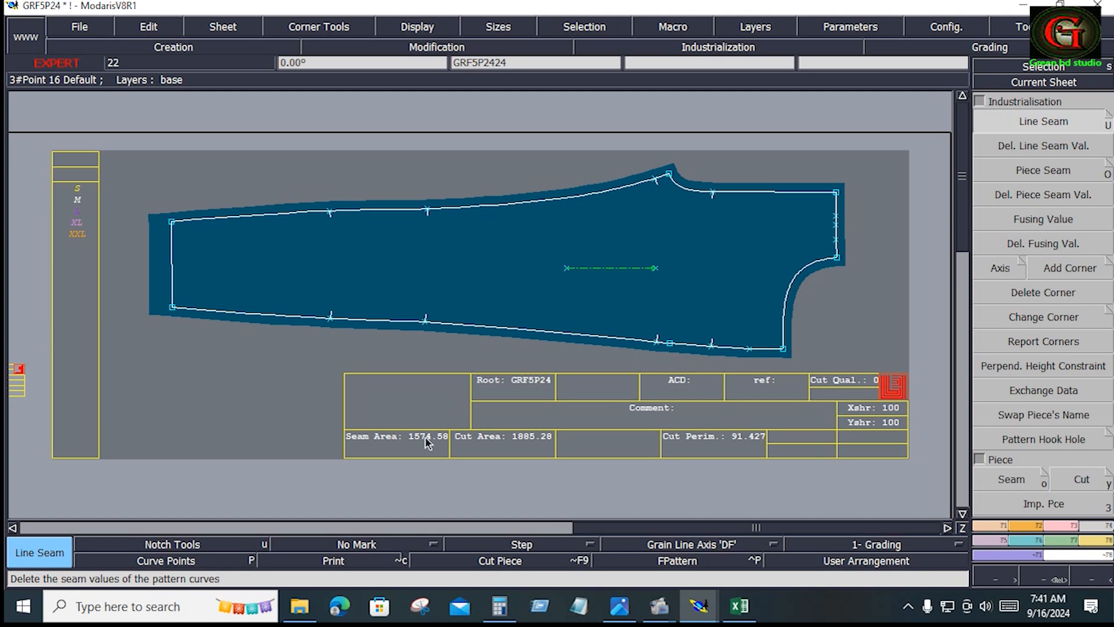
- Change the hem's corner types on the front panel to Previous Symmetry at the inseam corner and Next Symmetry at the side-seam corner
left_click(534, 543)
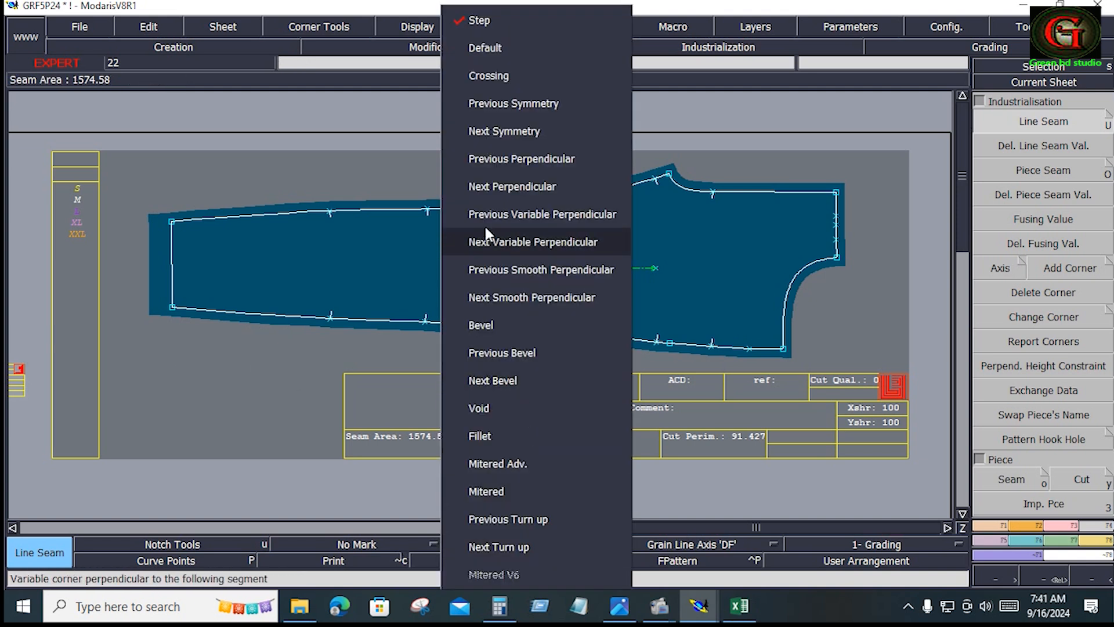
left_click(483, 102)
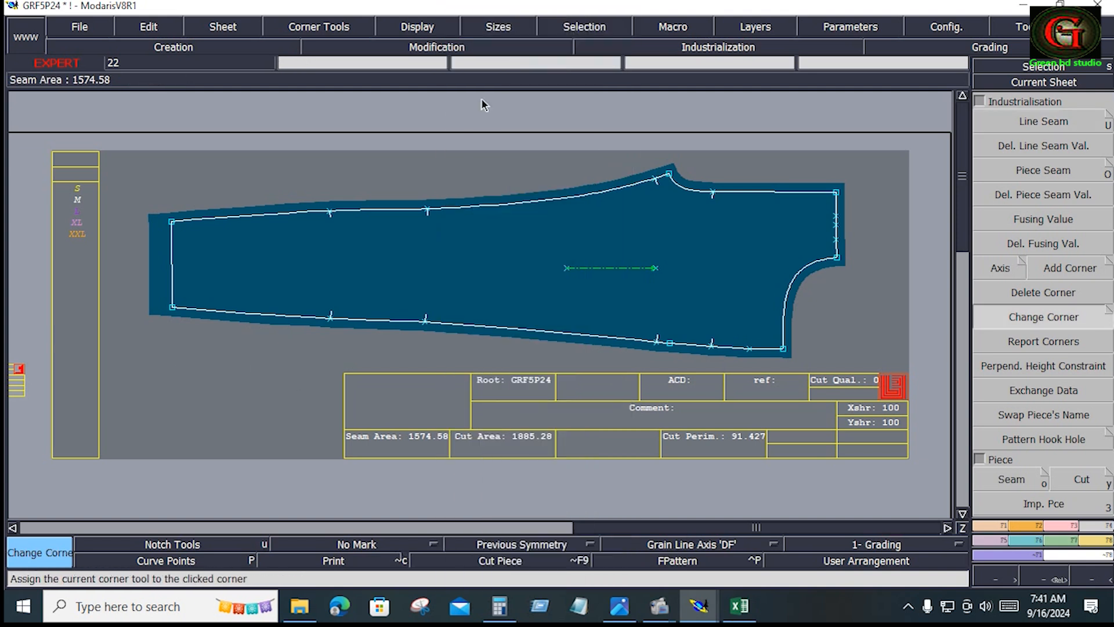
left_click(171, 222)
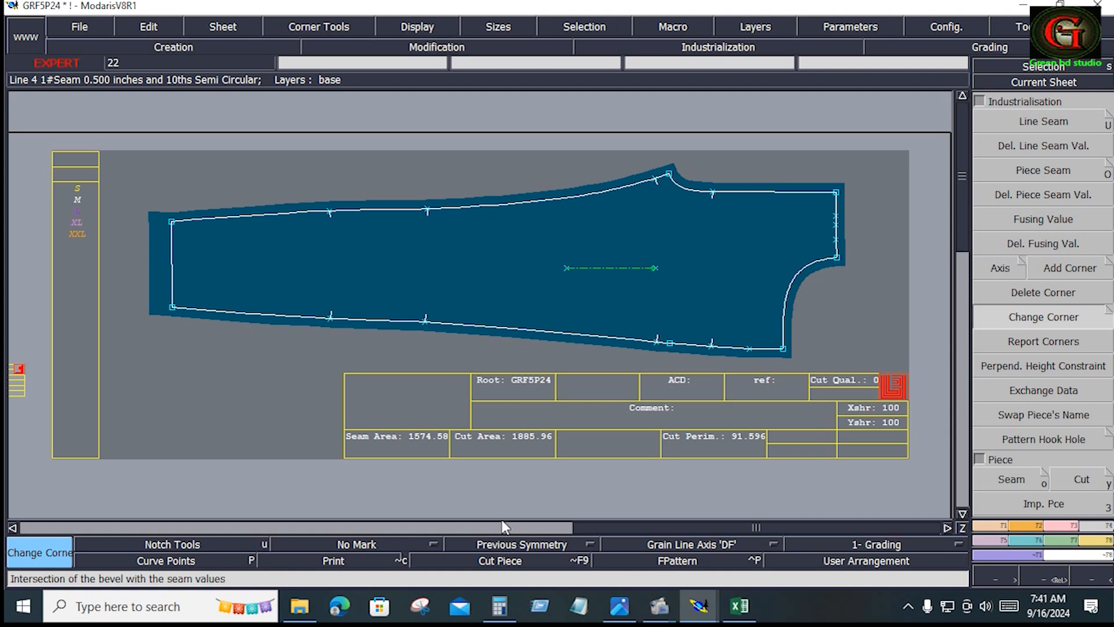
left_click(503, 545)
left_click(493, 132)
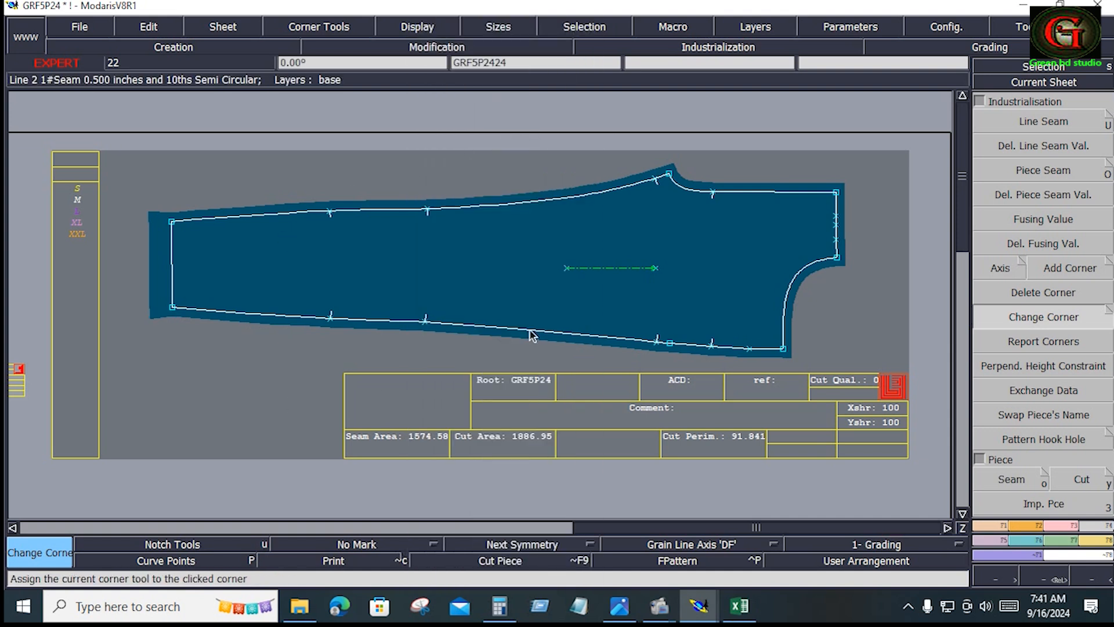
- Rearrange the sheets on the desk and delete the sheet of the curved pocket strip
key("j")
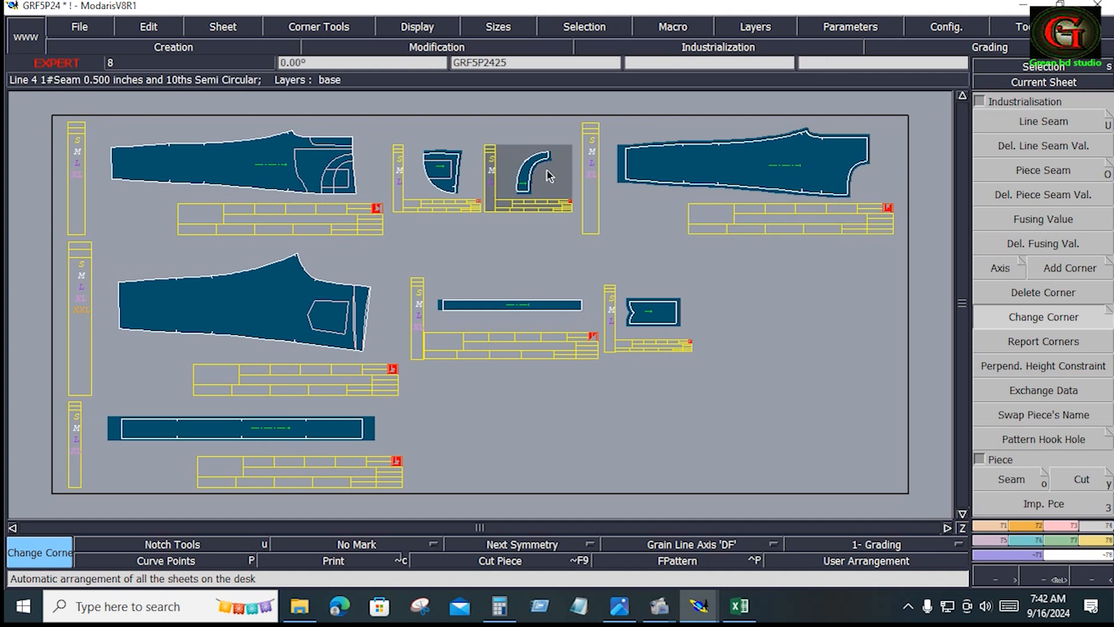
key("Delete")
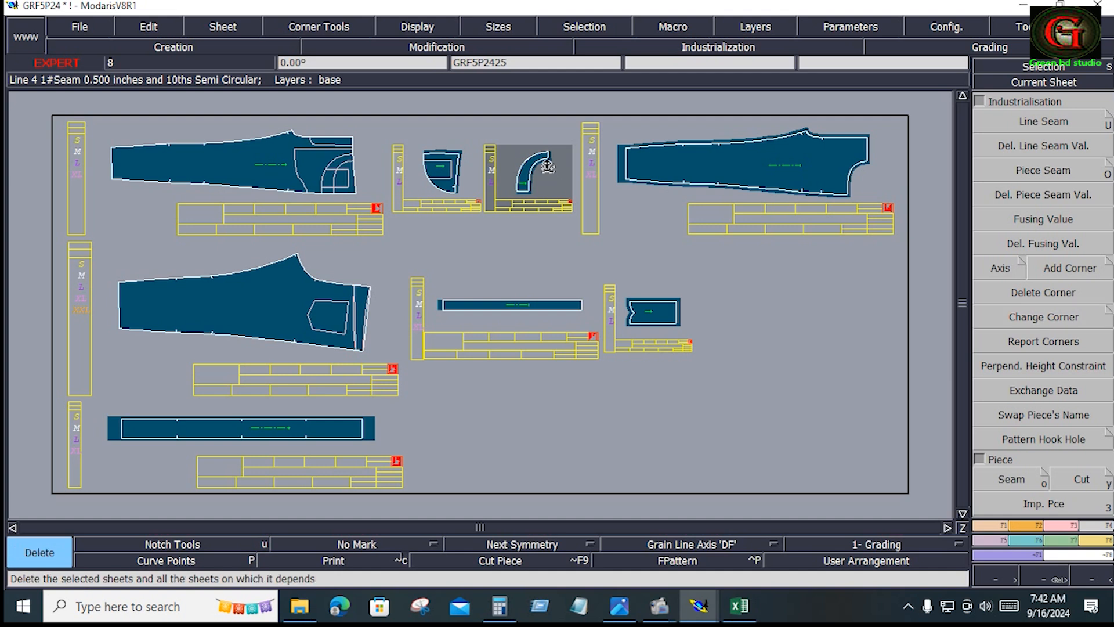
left_click(547, 167)
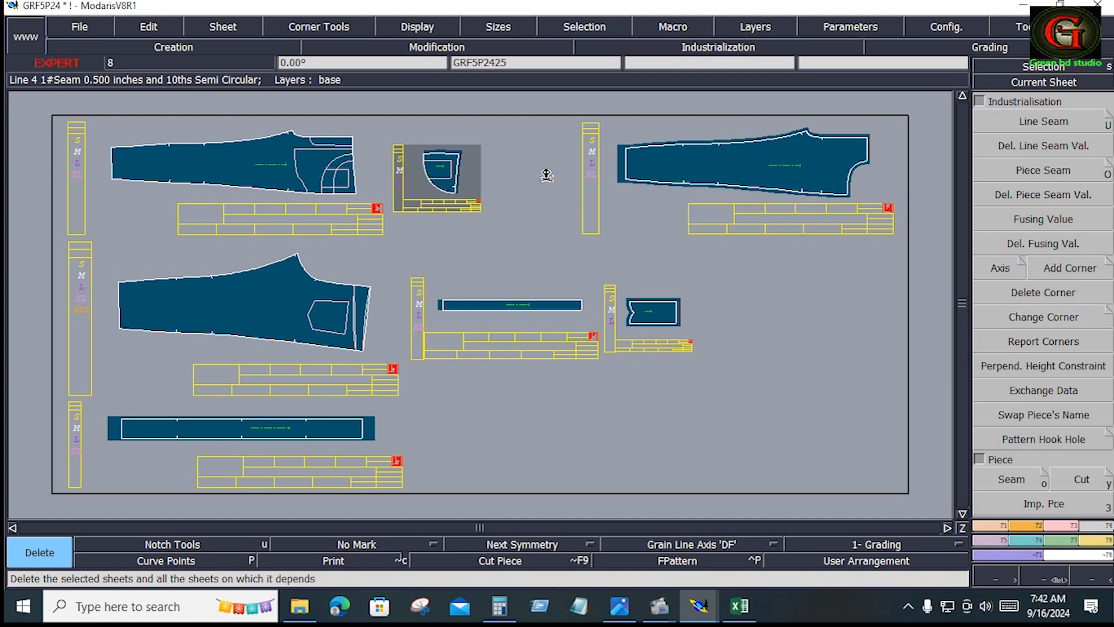
- Extract the curved pocket strip again from the full front panel containing the construction lines, and rearrange the sheets
key("shift+s")
left_click(261, 168)
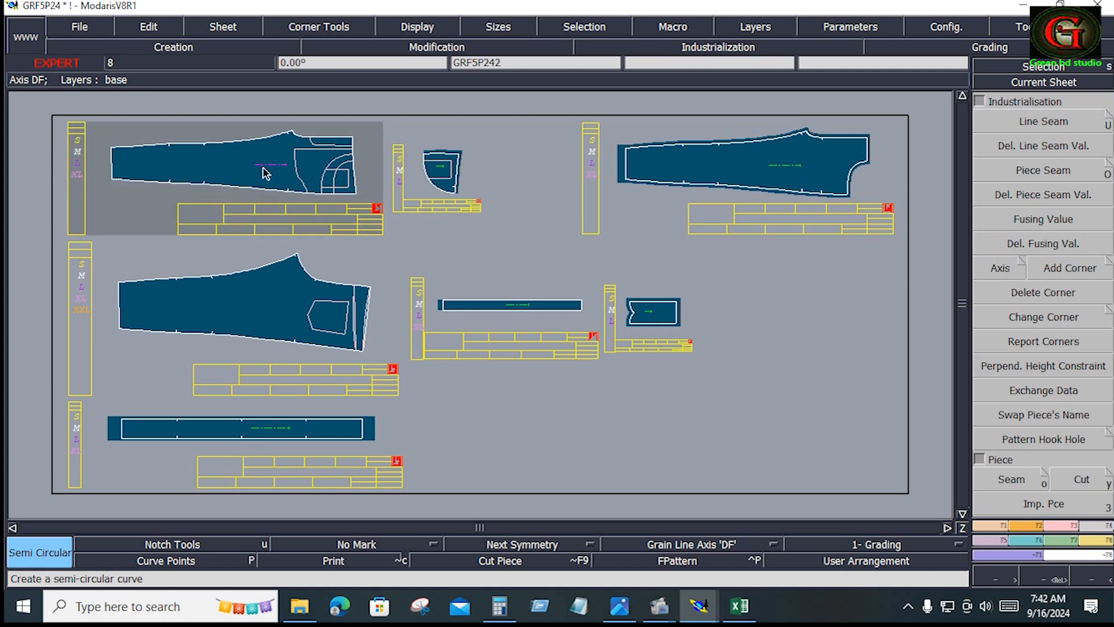
key("Home")
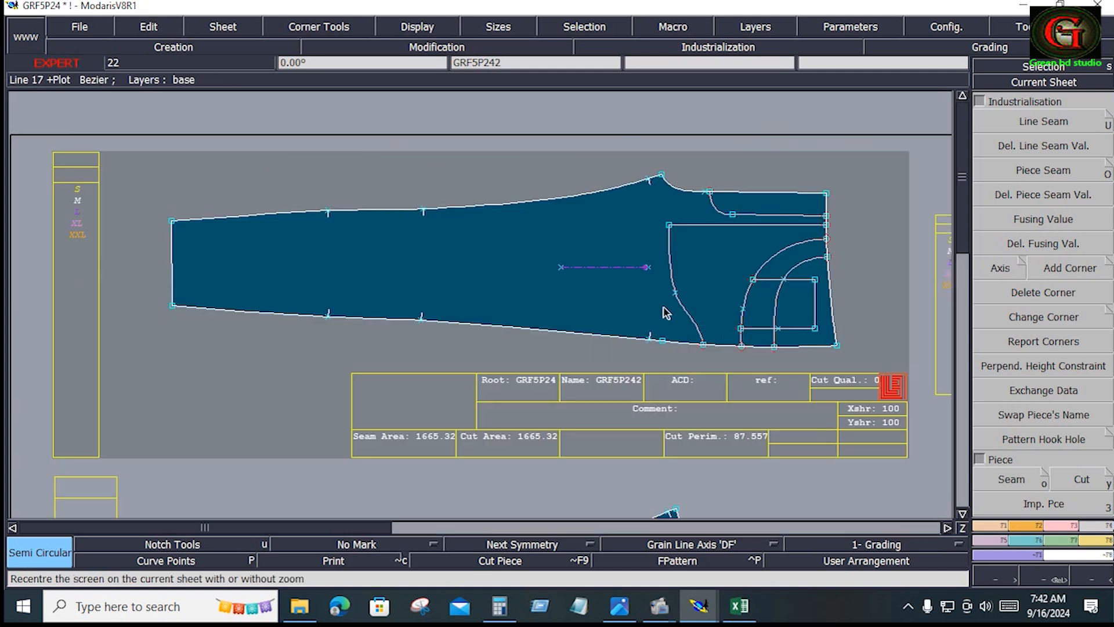
left_click(1011, 480)
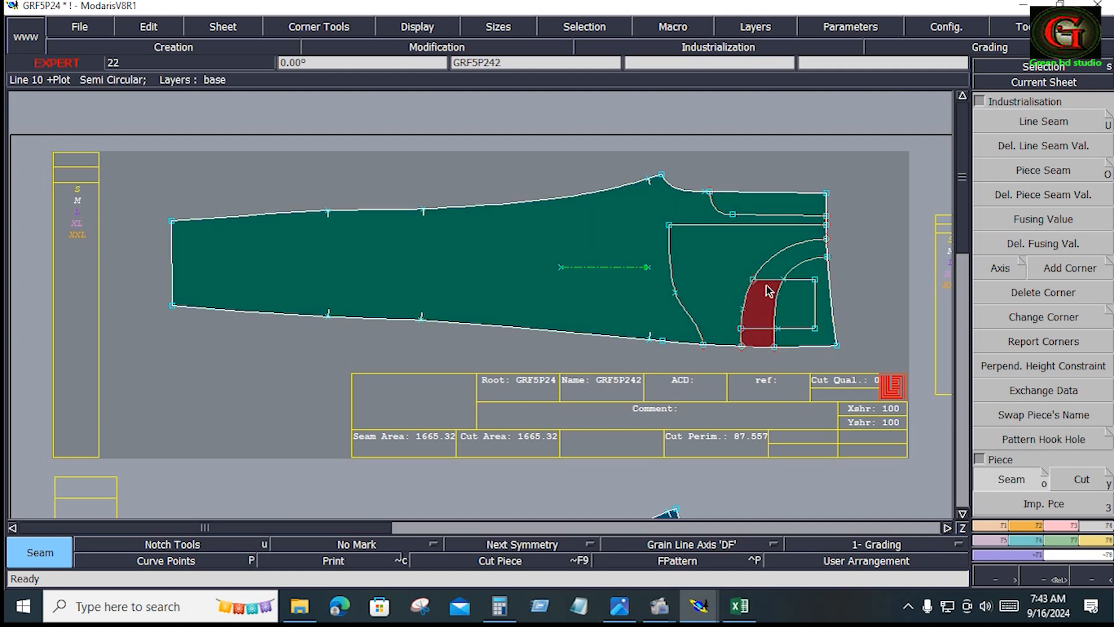
right_click(751, 257)
key("j")
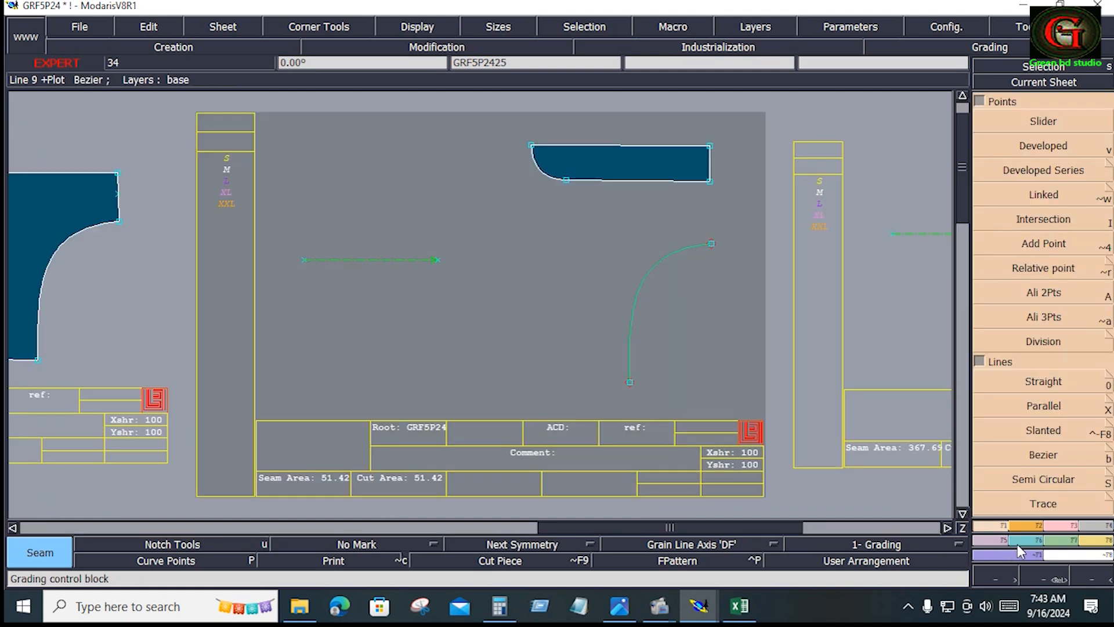
- Rotate the curved pocket strip's sheet by the two end points of its long upper edge to level that edge
left_click(1023, 525)
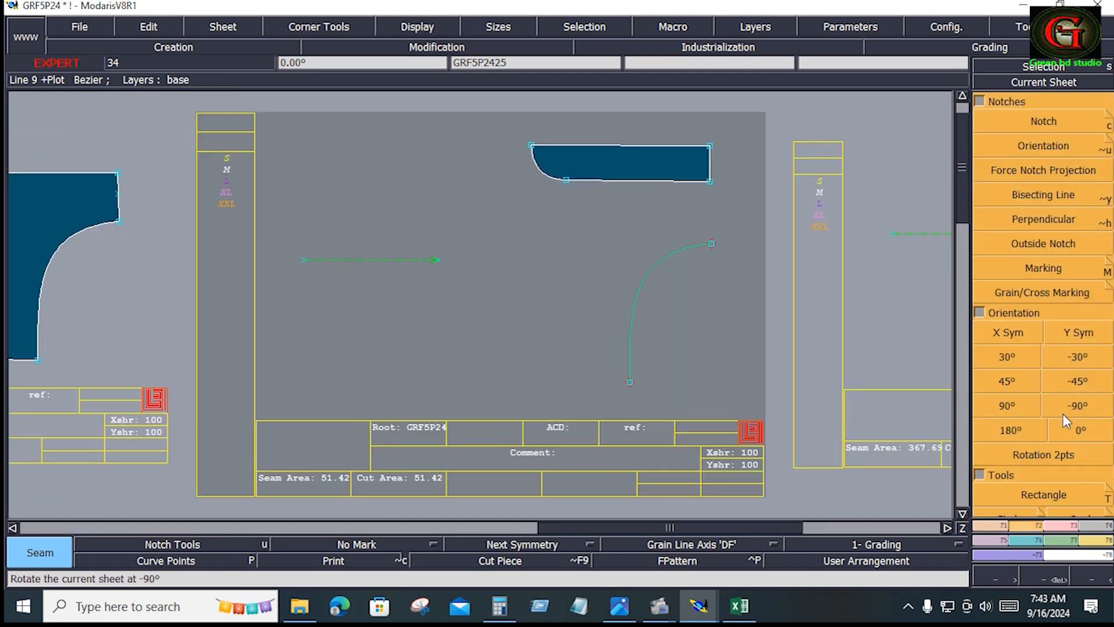
left_click(1047, 456)
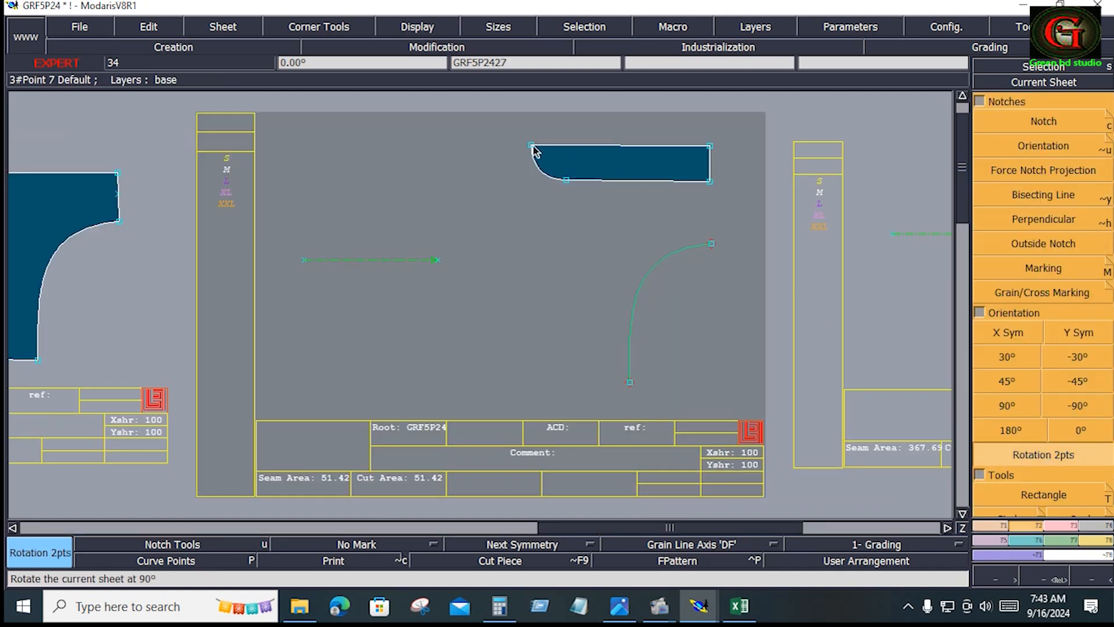
left_click(708, 147)
- Apply effective packing to the curved pocket strip at its upper straight-end corner and display the nested sizes
left_click(1024, 540)
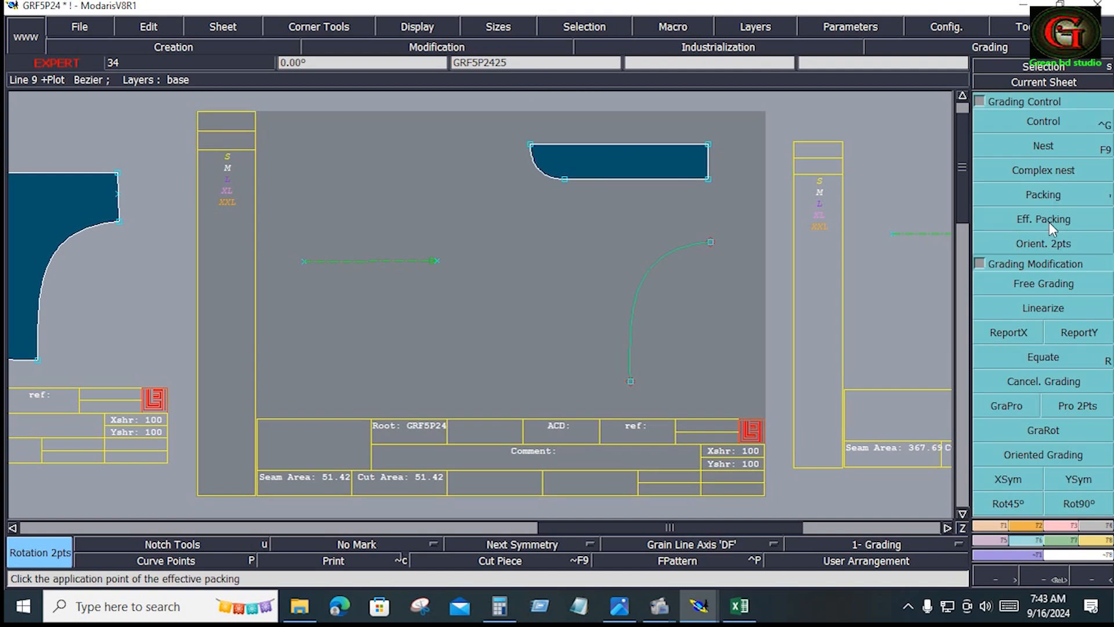
left_click(1048, 222)
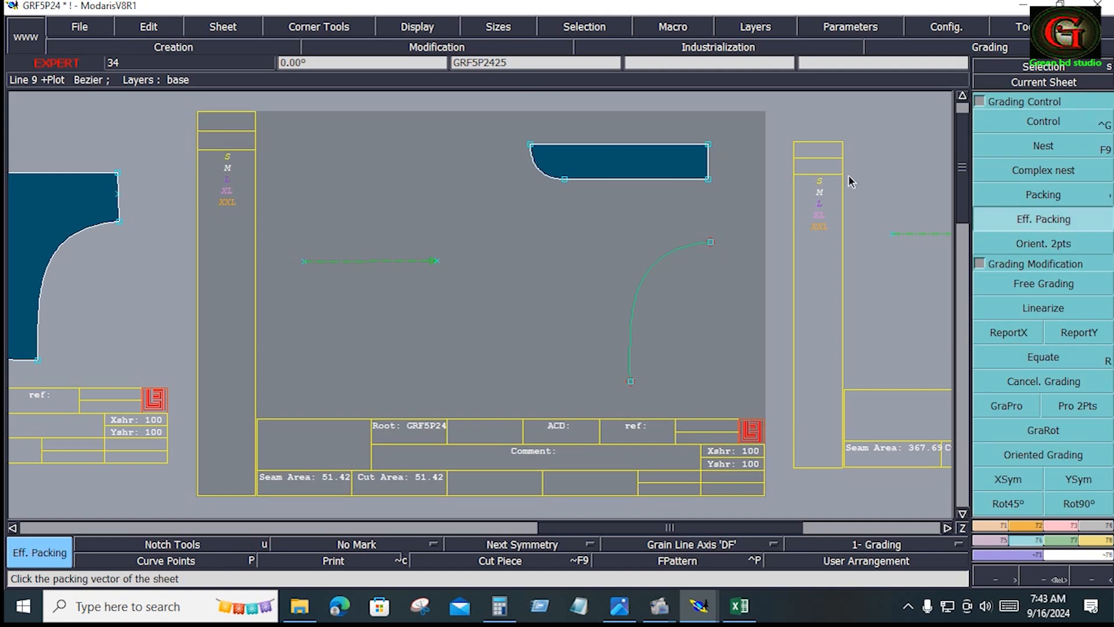
left_click(708, 145)
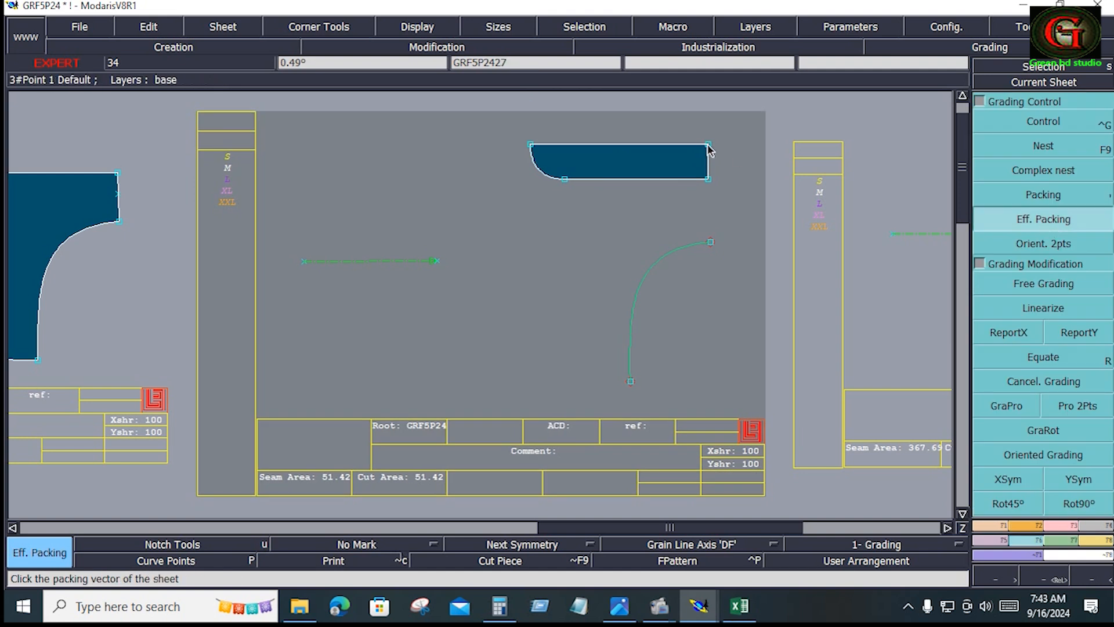
left_click(709, 150)
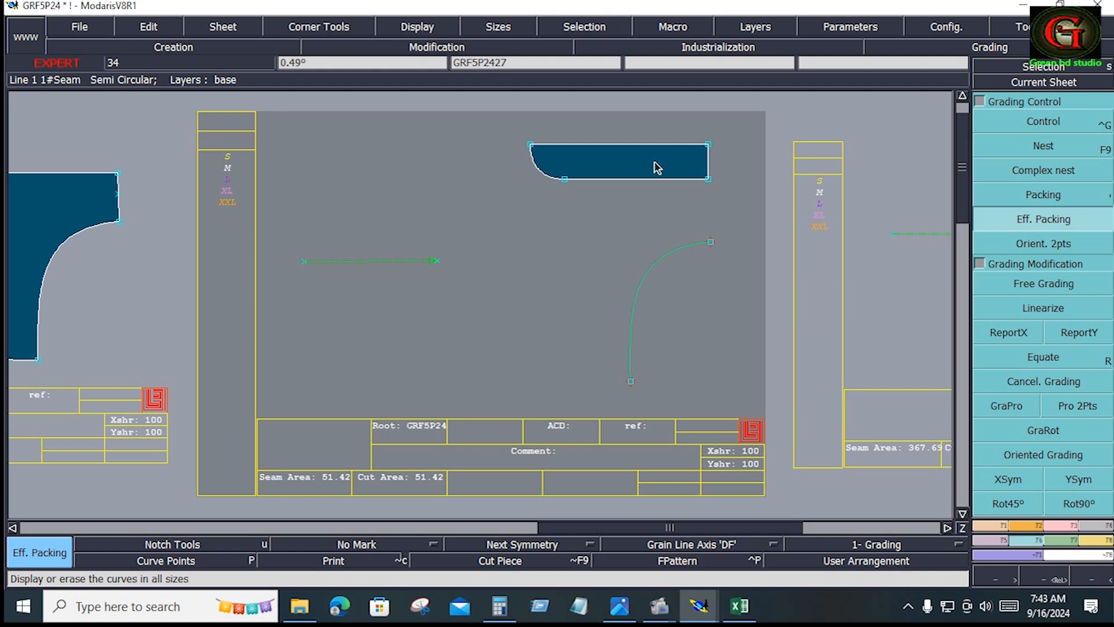
left_click(628, 281)
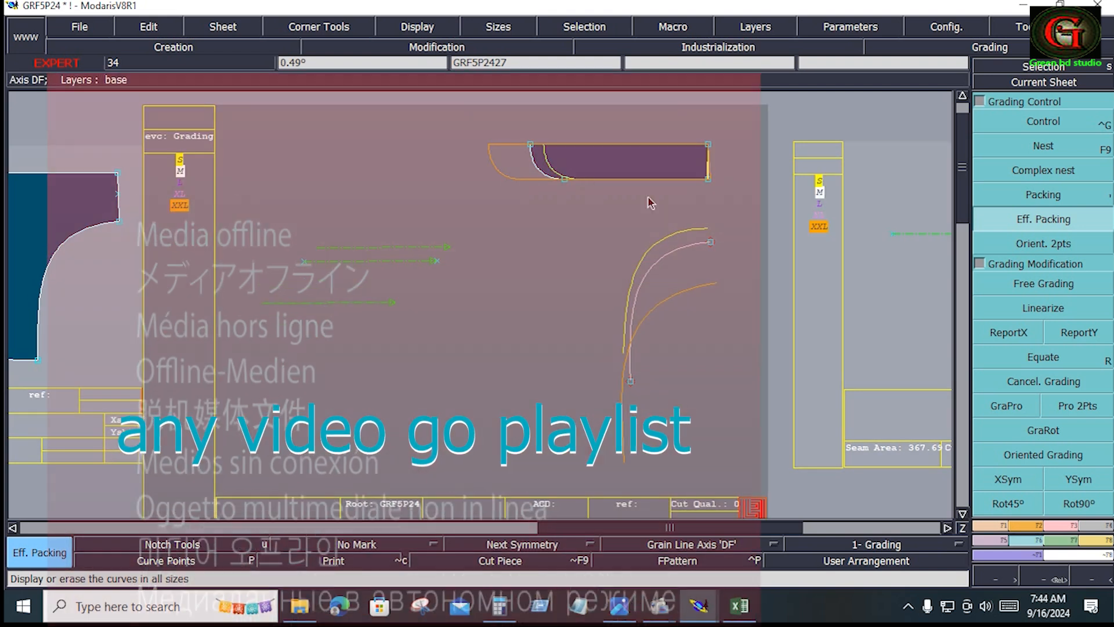
- Delete the loose curve and outside grain line on the strip's sheet, and create a horizontal grain line about 0.98 inches long inside the strip
mouse_move(271, 206)
left_mouse_down()
mouse_move(741, 373)
mouse_move(722, 459)
left_mouse_up()
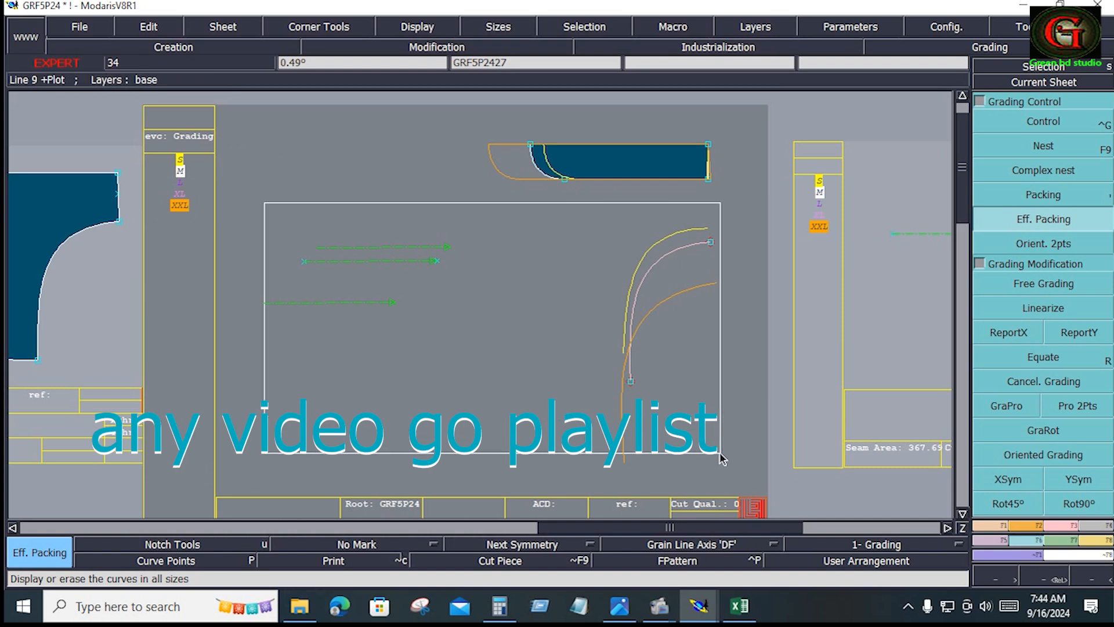
left_click(619, 161)
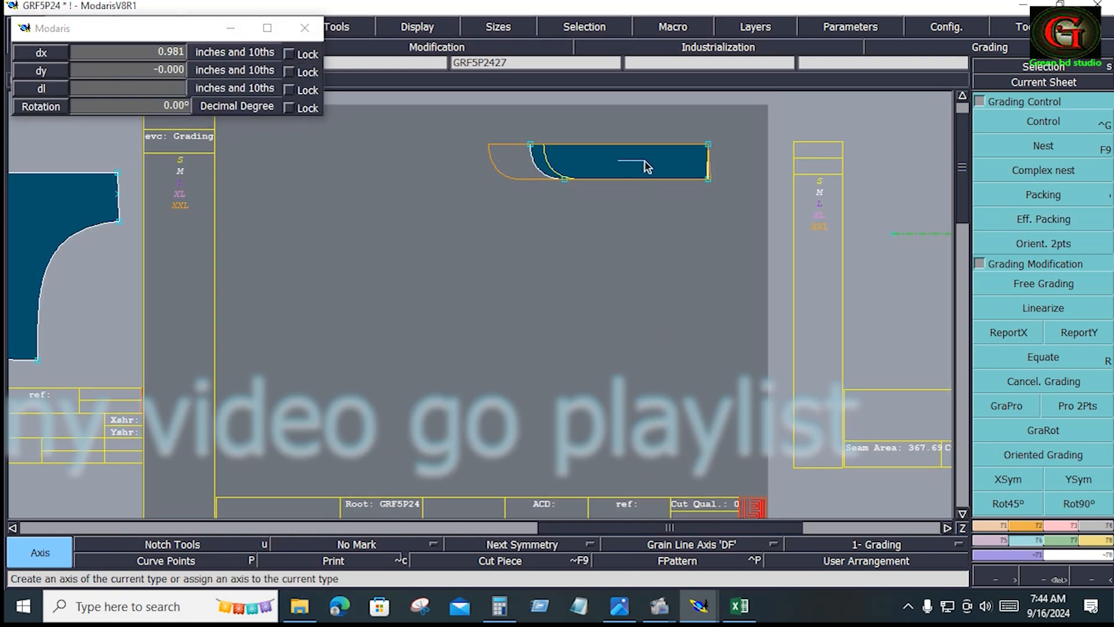
left_click(644, 160)
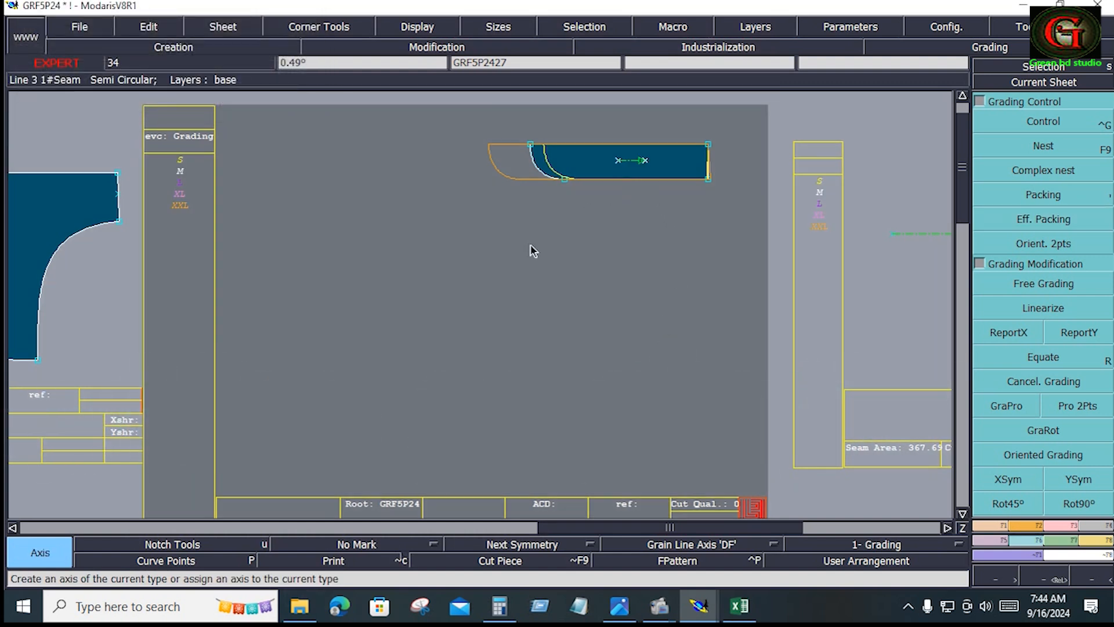
key("a")
key("Home")
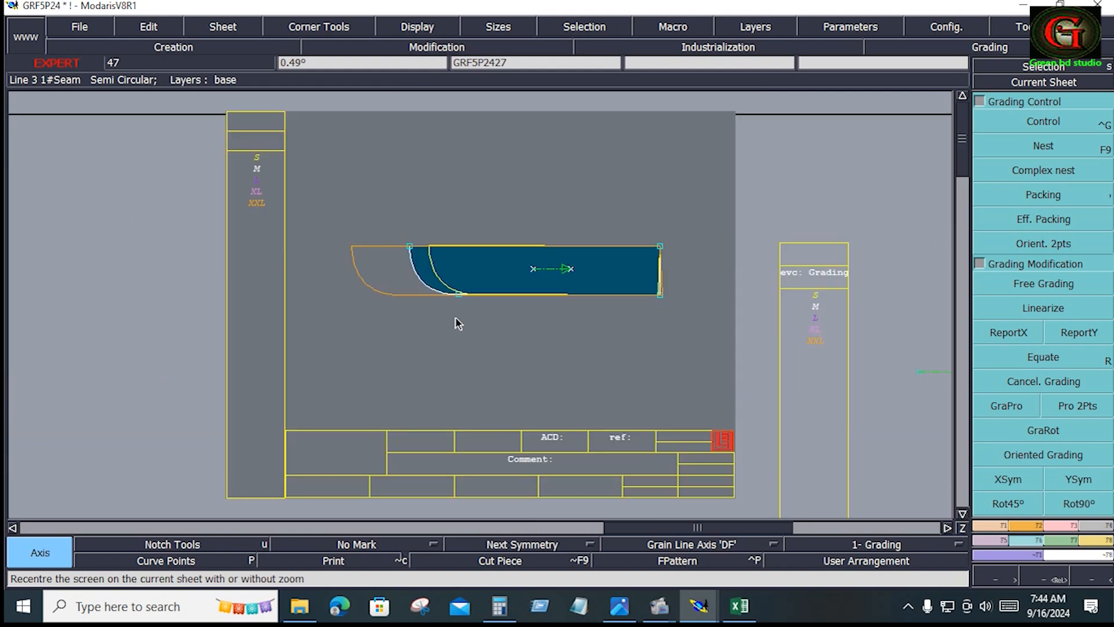
- Report the Y and X grading between the strip's corner points to align the nest, and display the strip in all sizes
left_click(993, 526)
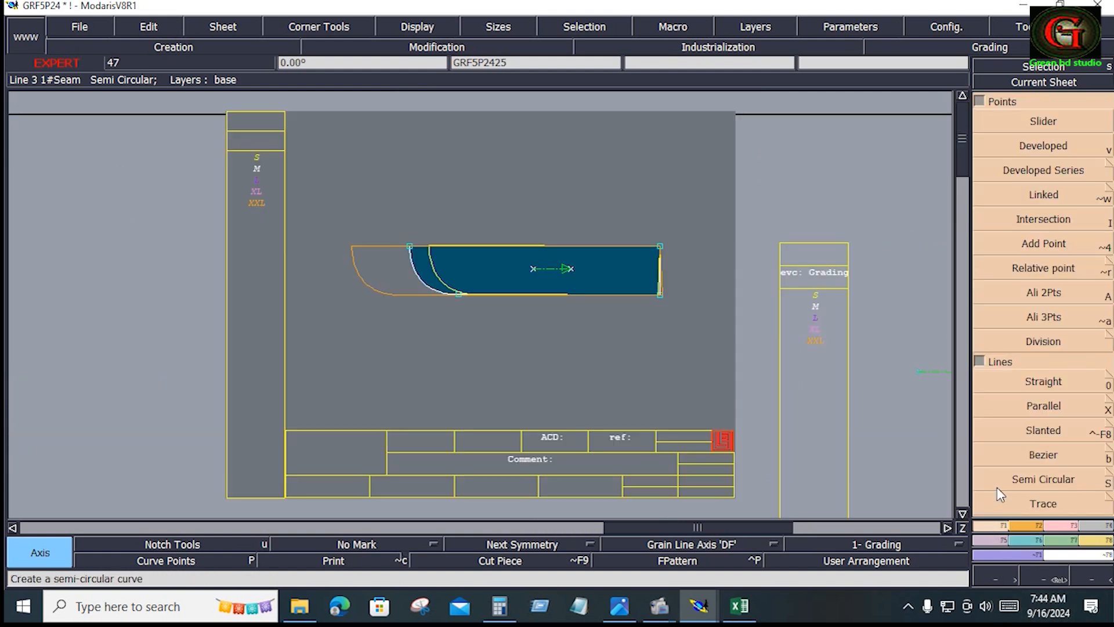
left_click(1030, 539)
left_click(1079, 333)
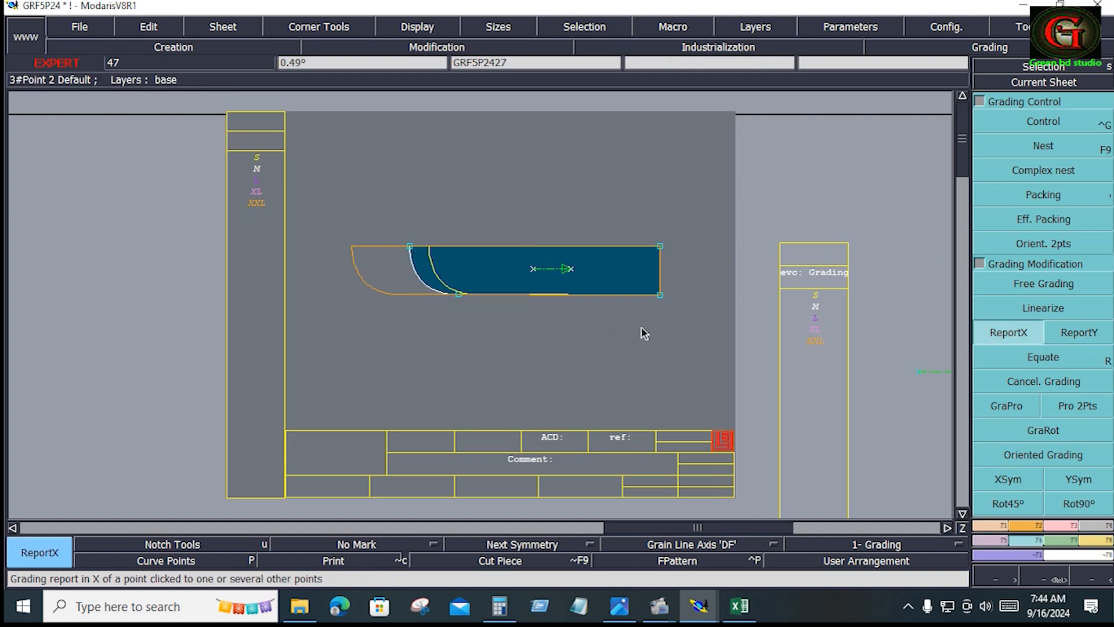
key("F12")
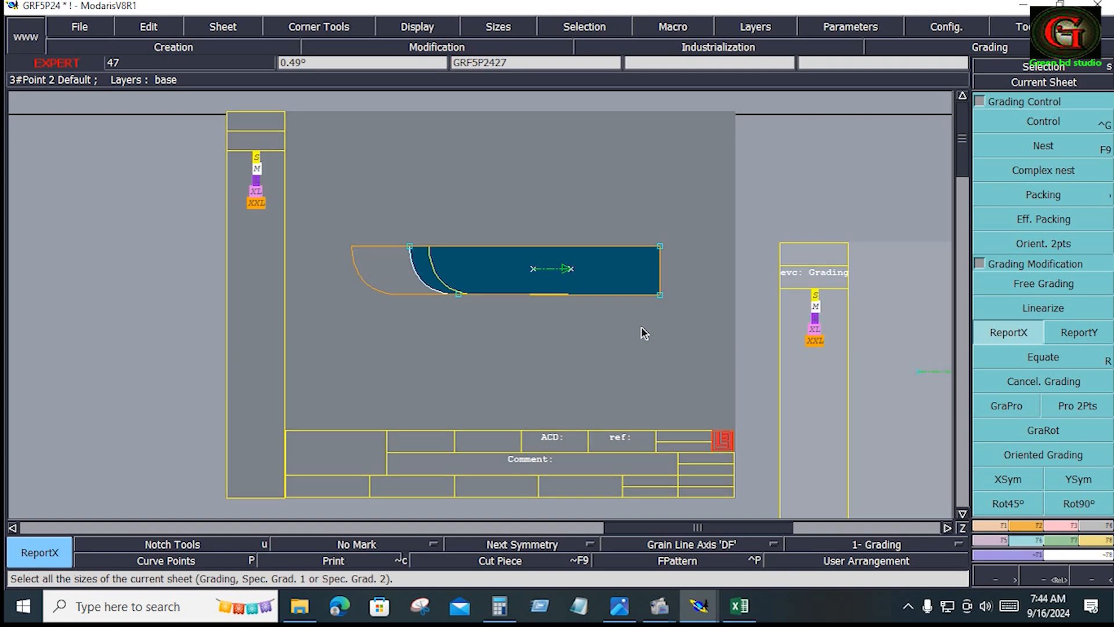
key("F9")
key("F12")
key("F9")
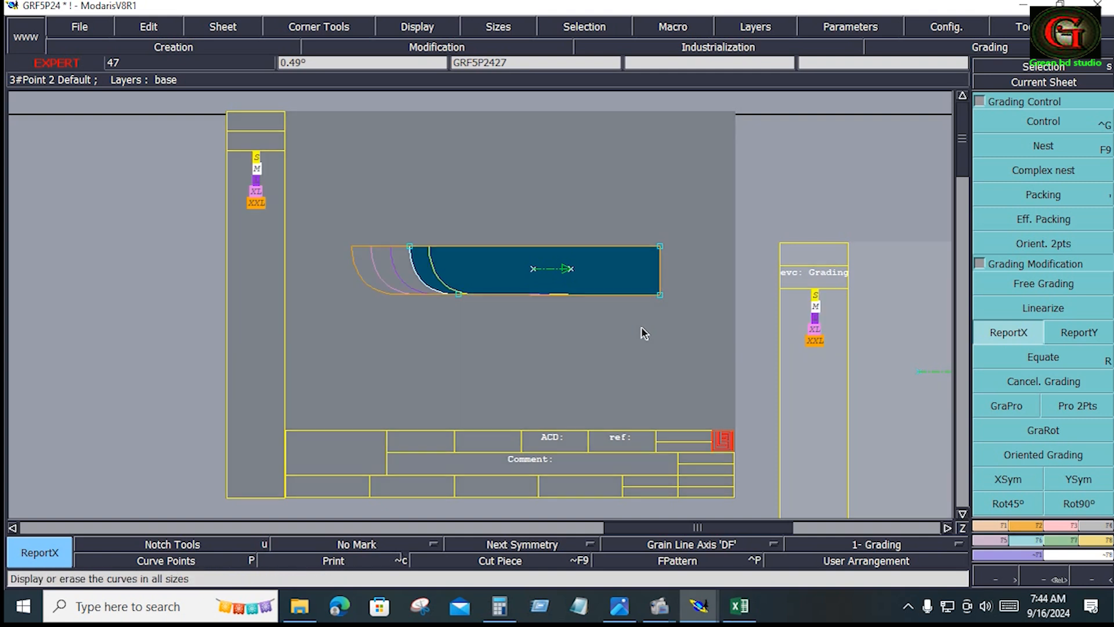
left_click(642, 328)
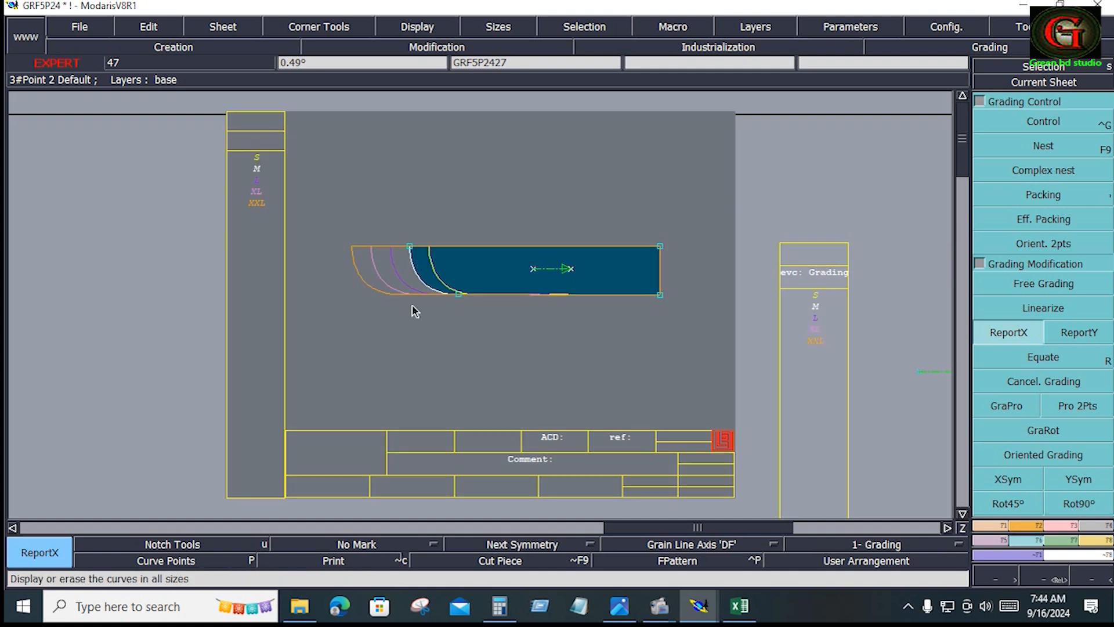
- Rearrange the sheets on the desk and mirror the pocket bag piece with the curved cut-out using X symmetry
key("j")
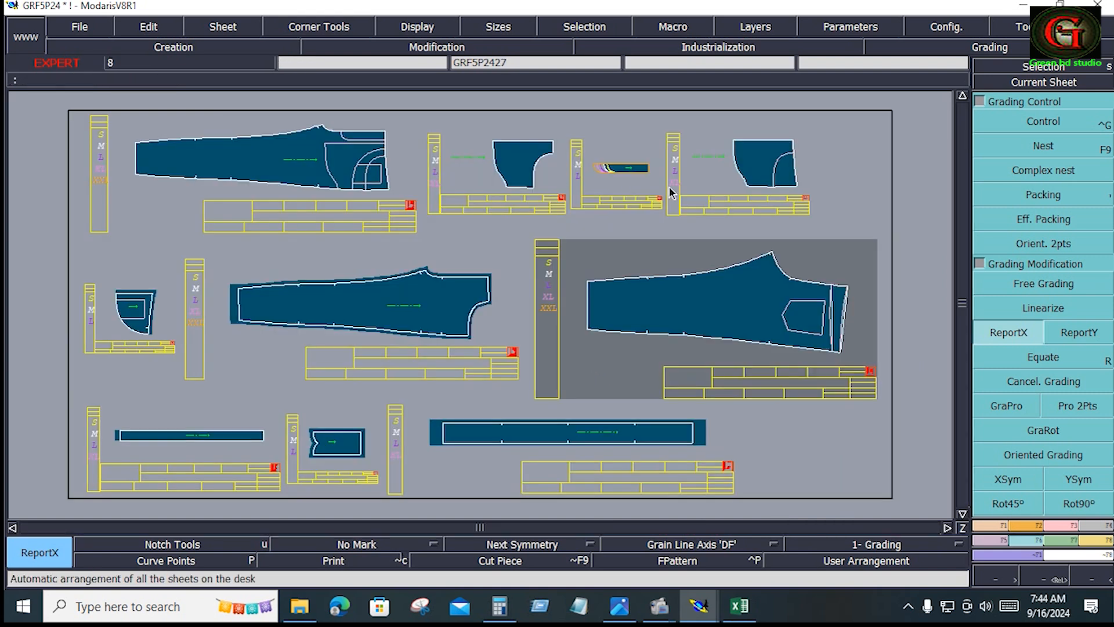
left_click(754, 167)
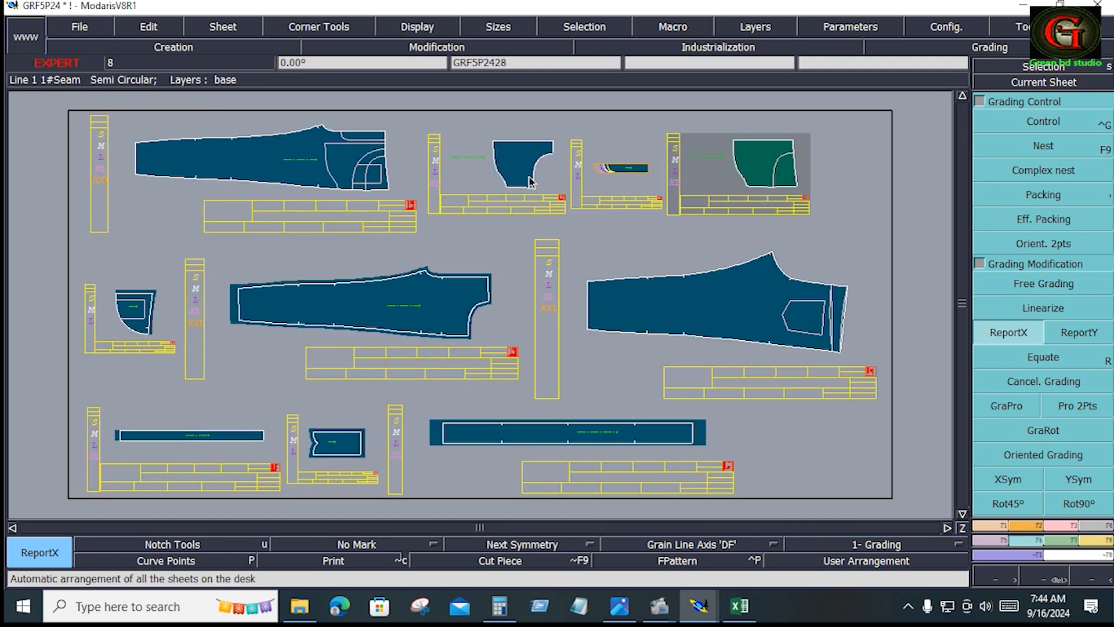
left_click(493, 174)
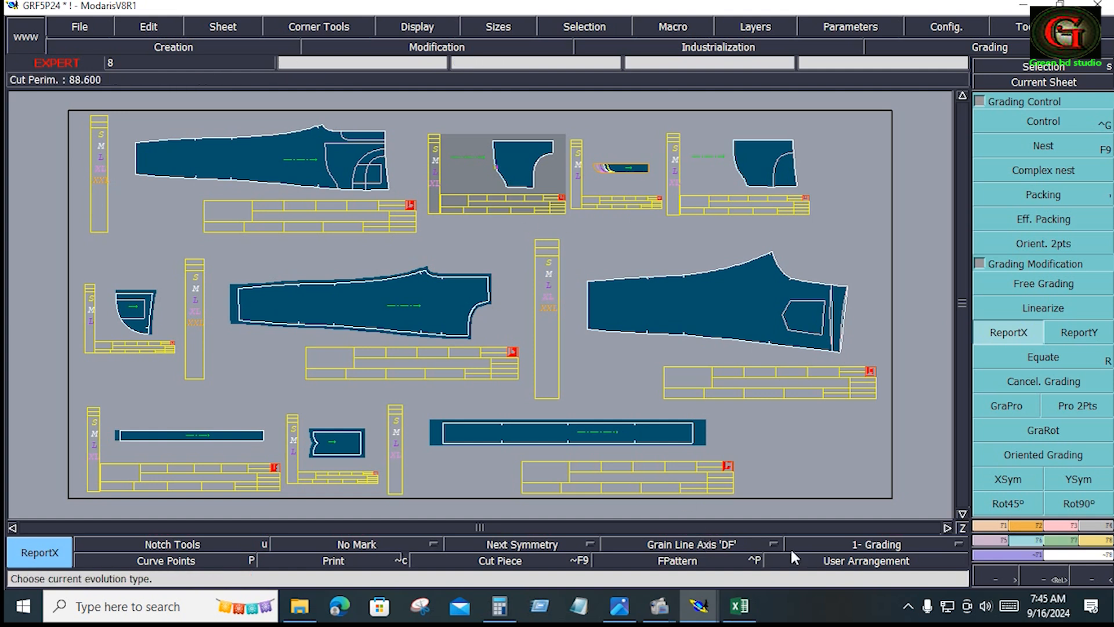
left_click(1025, 532)
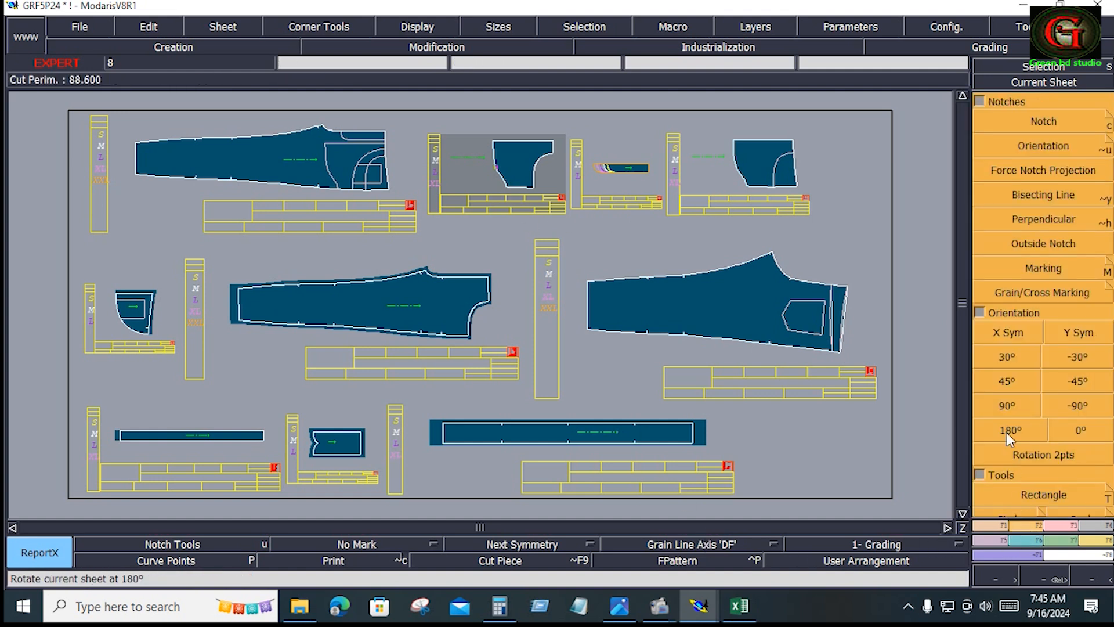
left_click(998, 336)
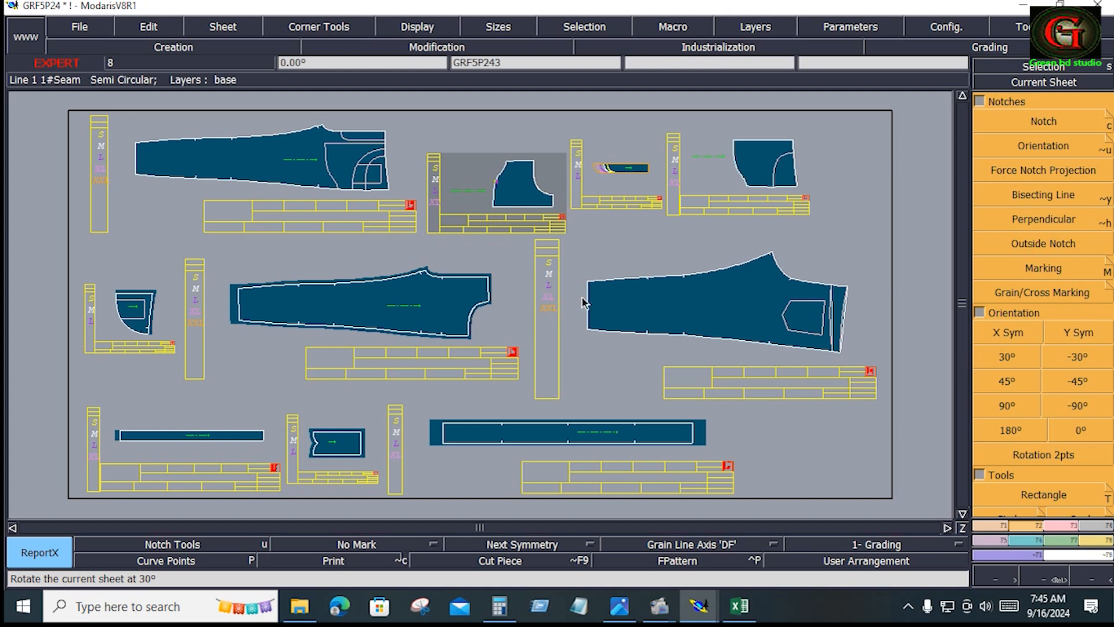
- Marry the mirrored pocket bag piece to the uncut pocket bag piece at their straight-edge side corners
left_click(1102, 540)
left_click(1072, 372)
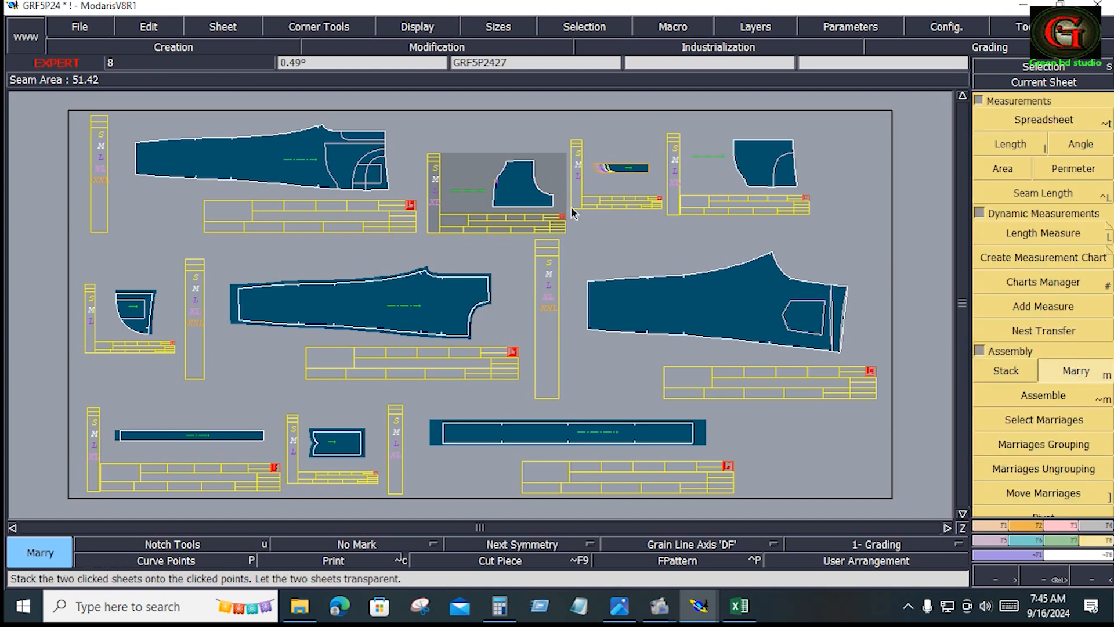
left_click(555, 207)
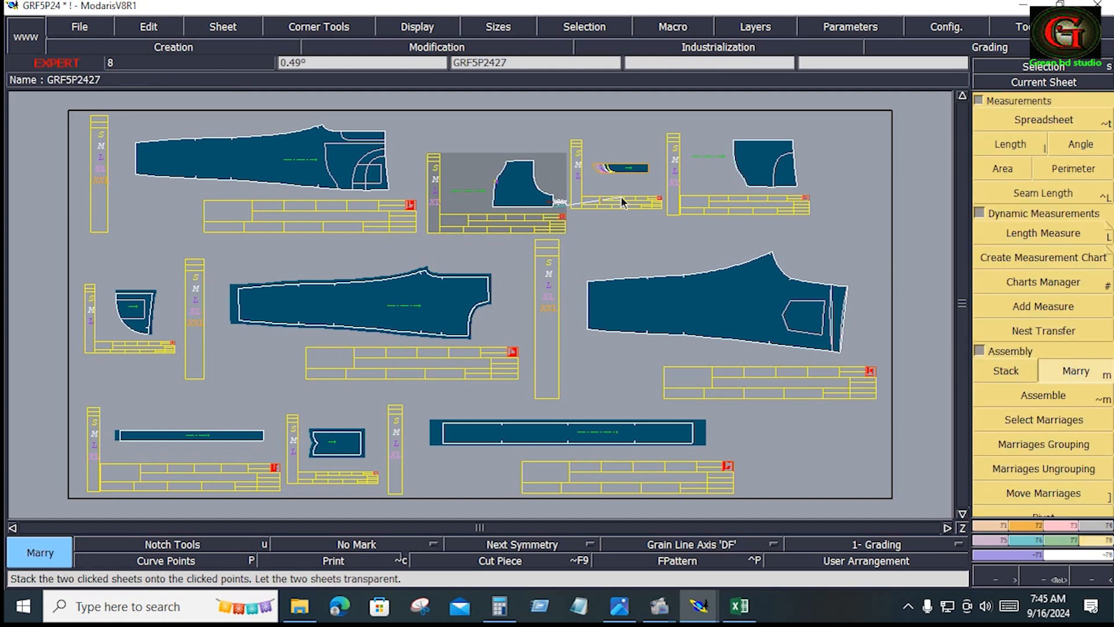
left_click(793, 142)
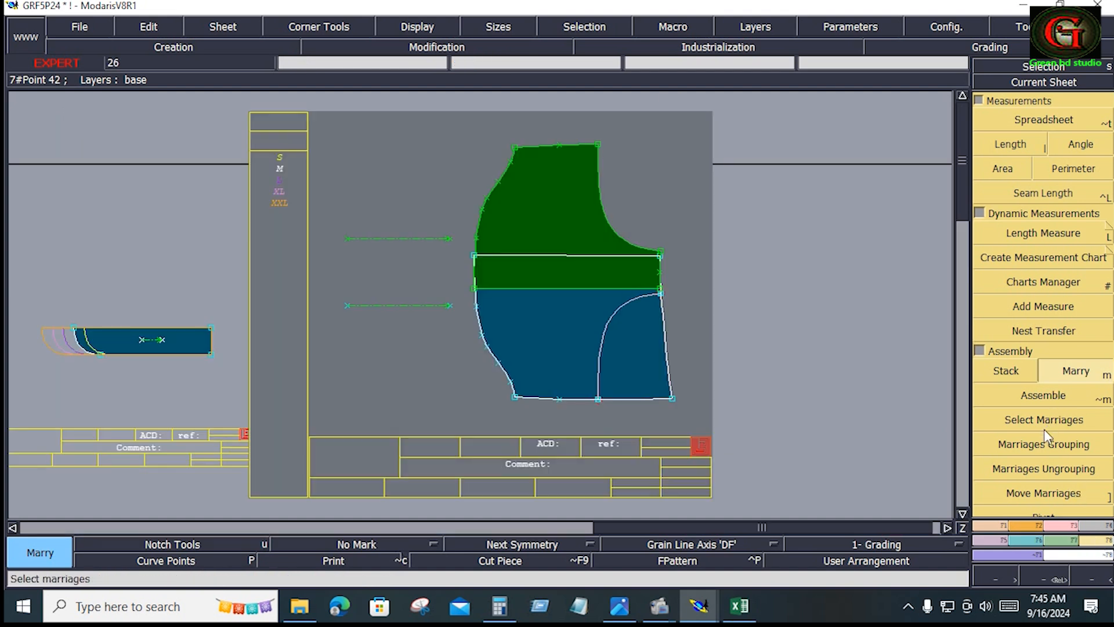
- Move the married pocket bag piece so its straight edge lies along the upper edge of the uncut pocket bag piece
left_click(1039, 491)
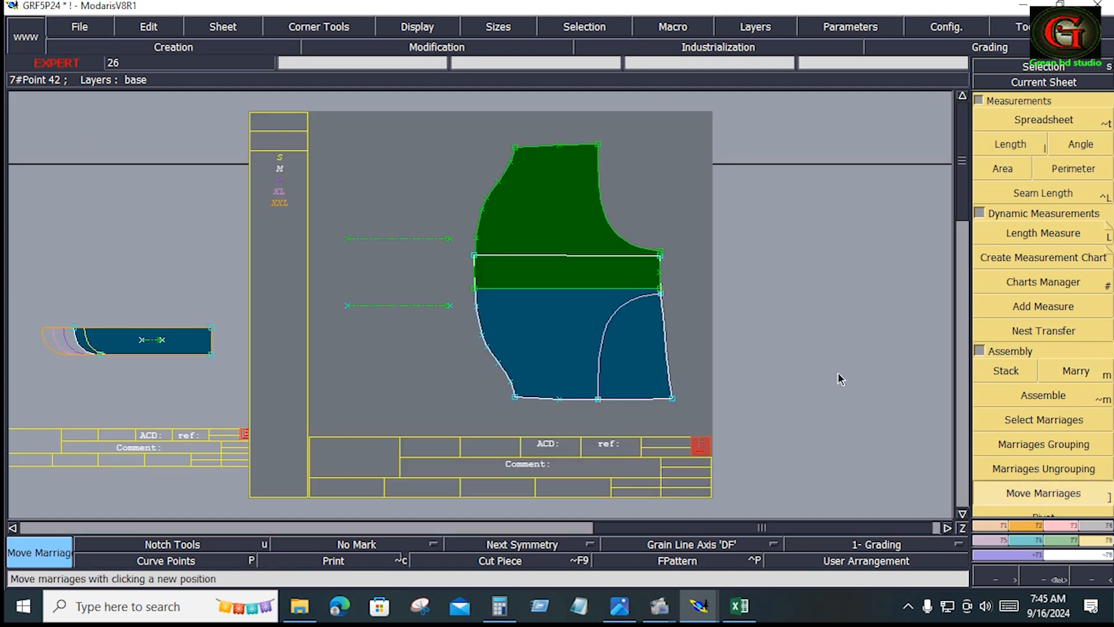
left_click(479, 283)
left_click(521, 234)
left_click(509, 237)
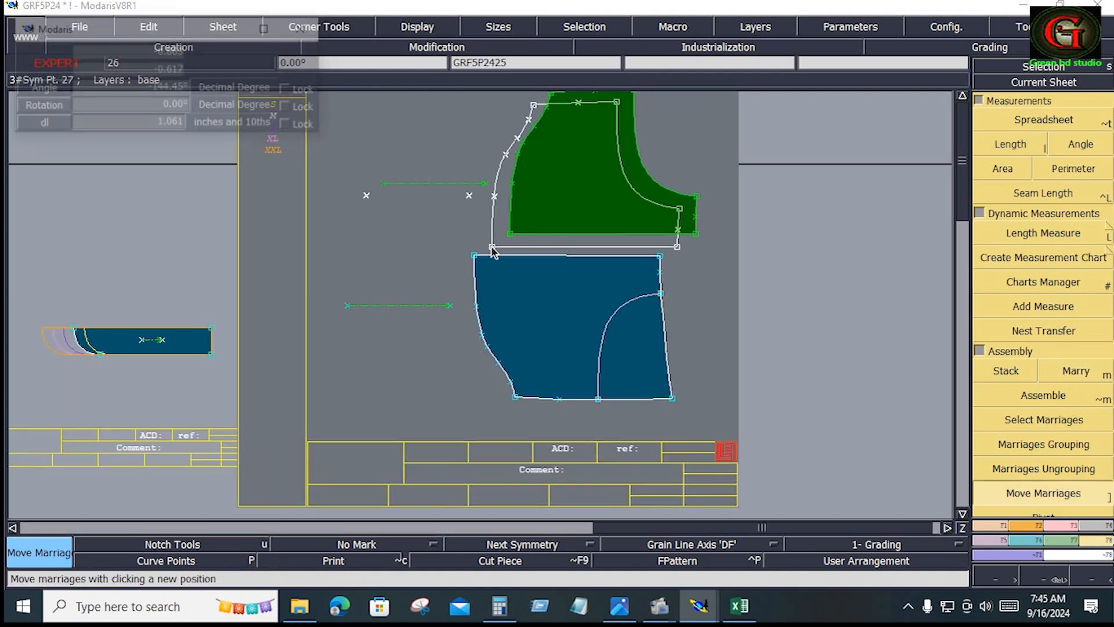
left_click(487, 274)
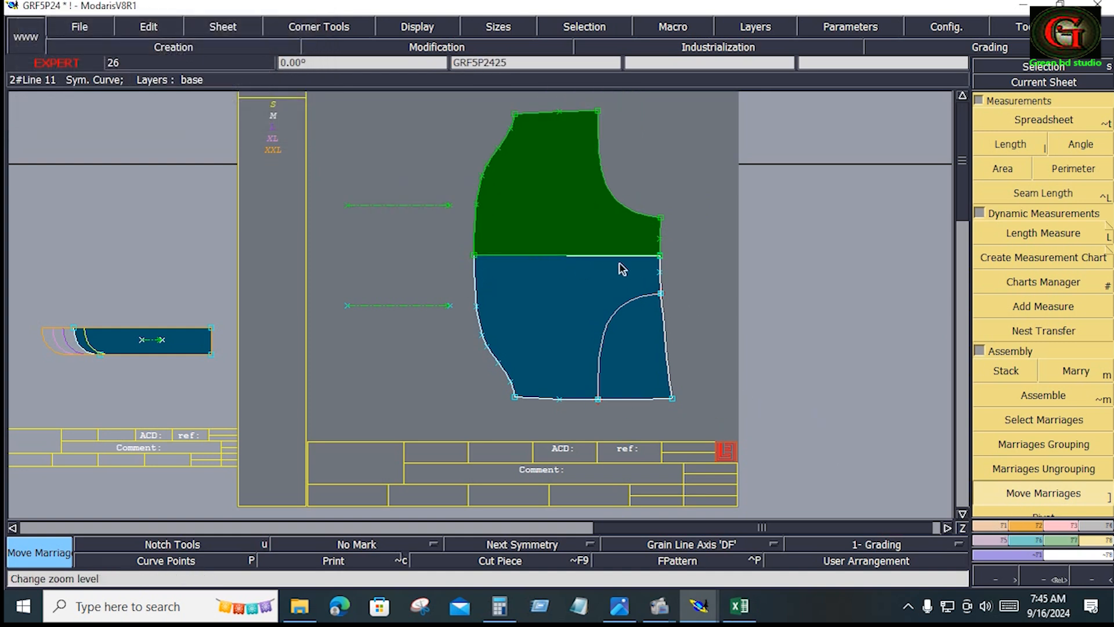
left_click(1068, 525)
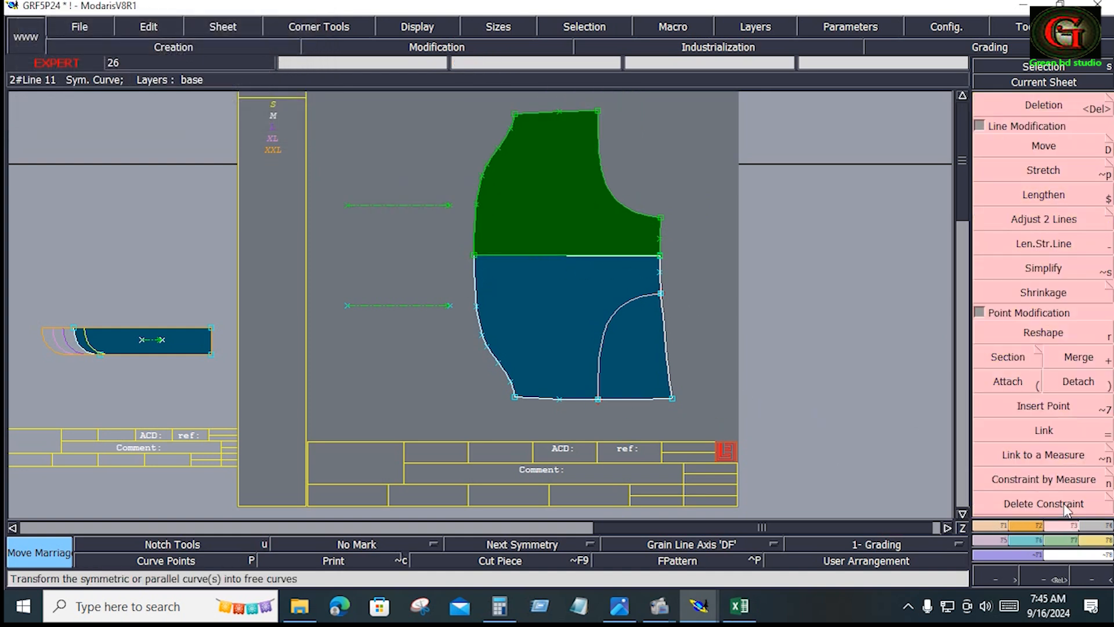
left_click(1018, 385)
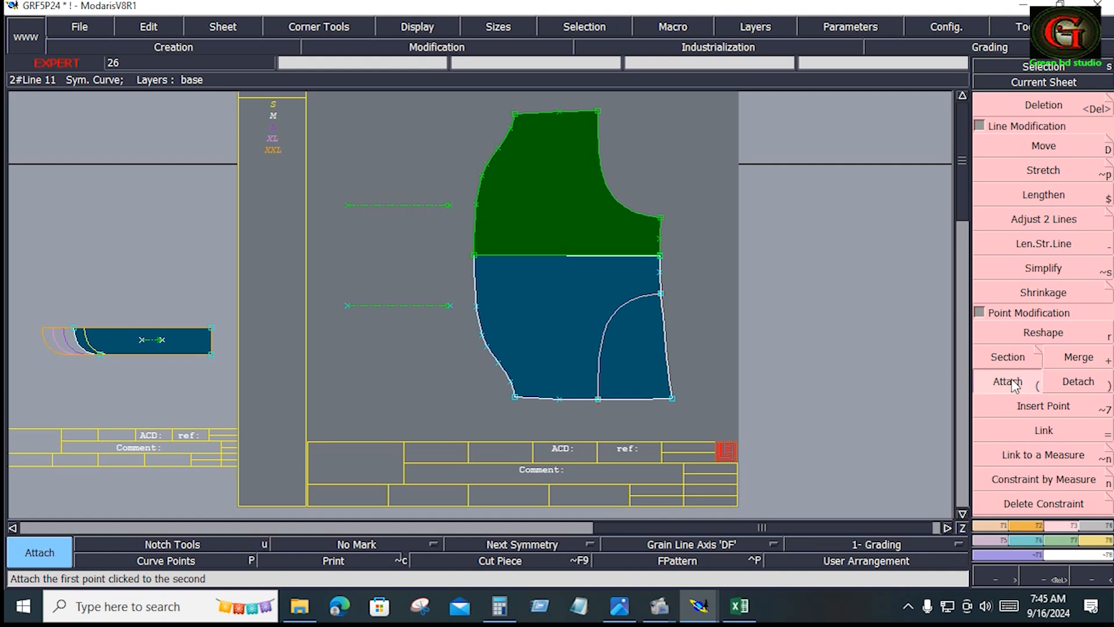
left_click(673, 256)
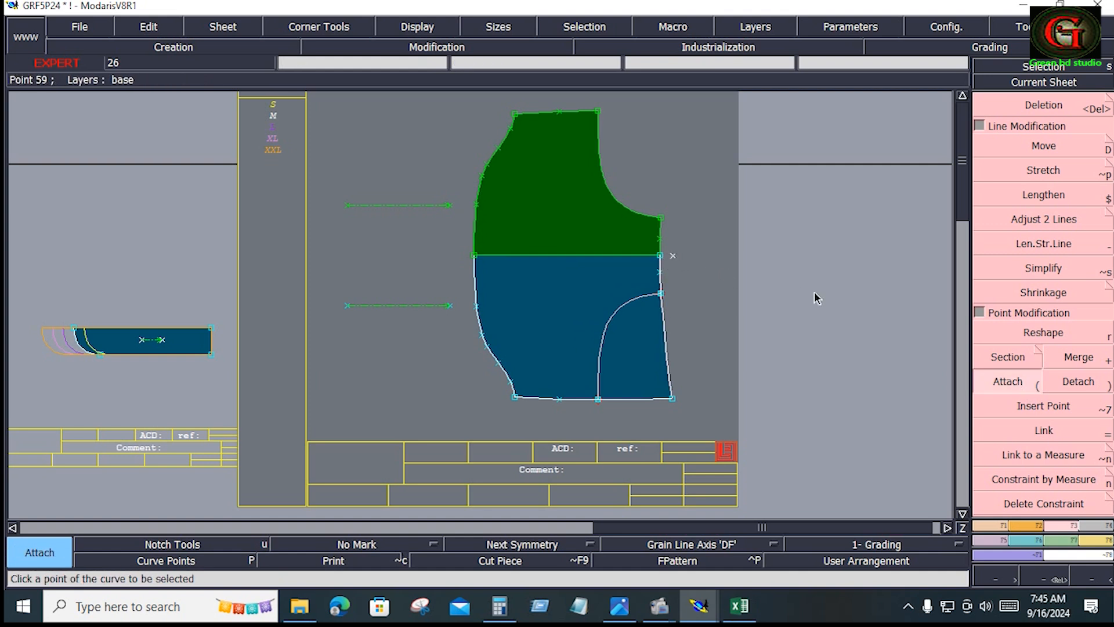
- Extract the seam line of both joined pocket bag halves as one full piece, and rearrange the sheets
key("F4")
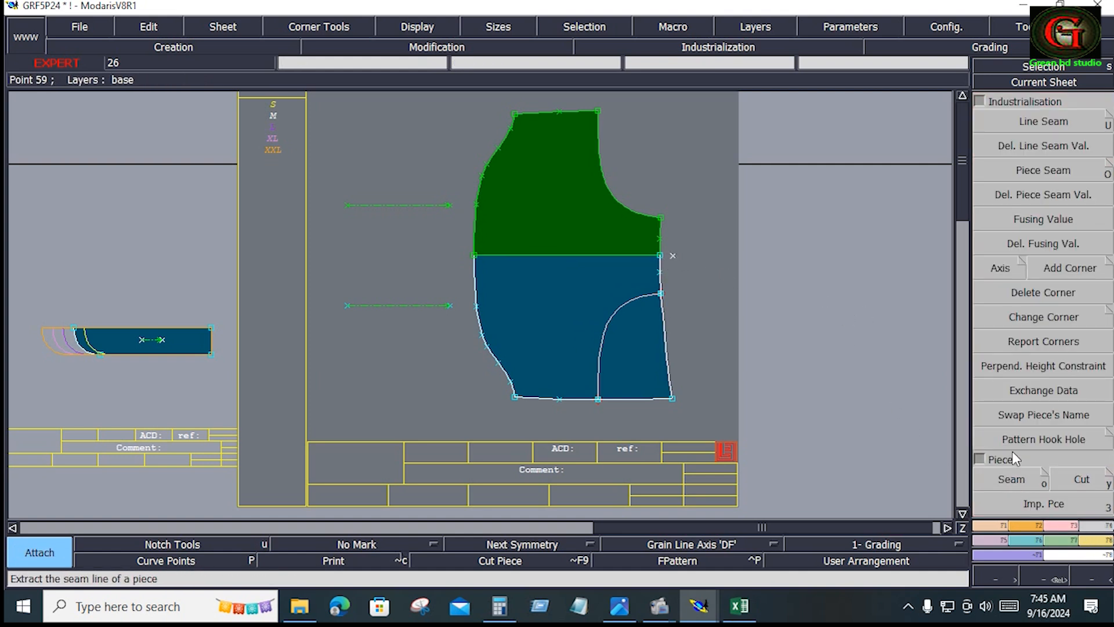
left_click(1016, 483)
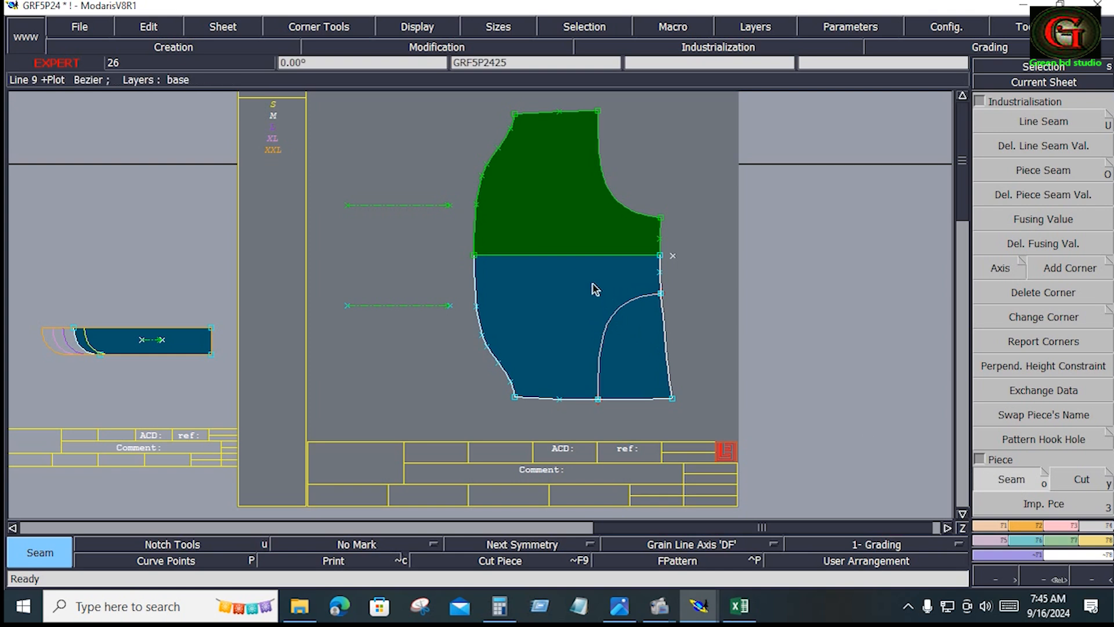
left_click_drag(568, 239, 603, 354)
right_click(603, 354)
key("8")
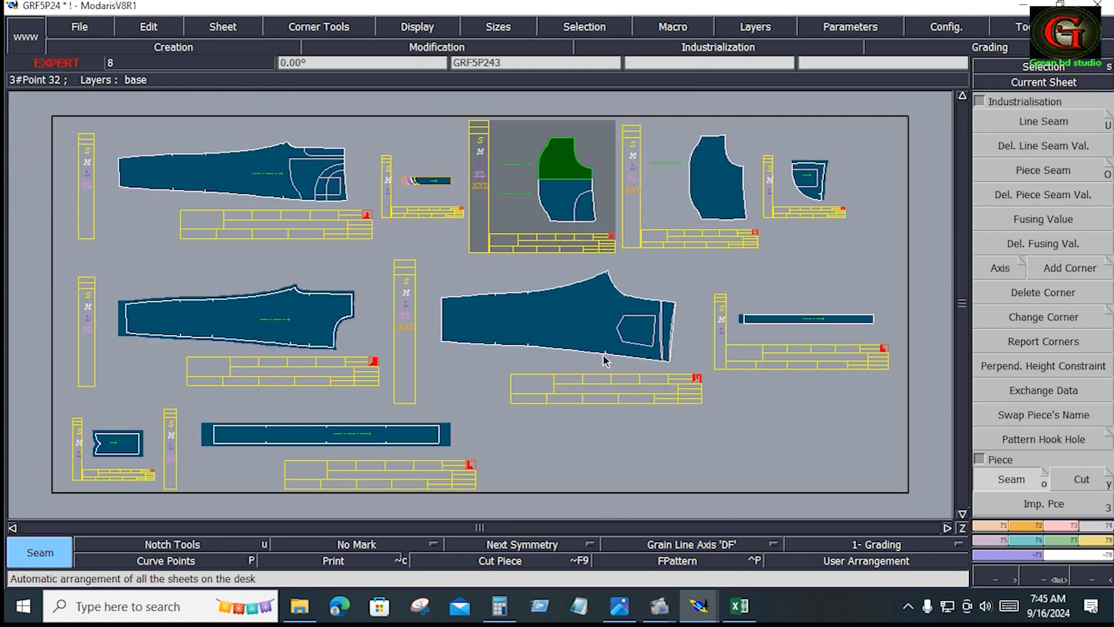
- Delete the sheet holding the married pocket bag pieces, keeping the newly extracted full pocket bag
key("Delete")
left_click(597, 208)
key("Home")
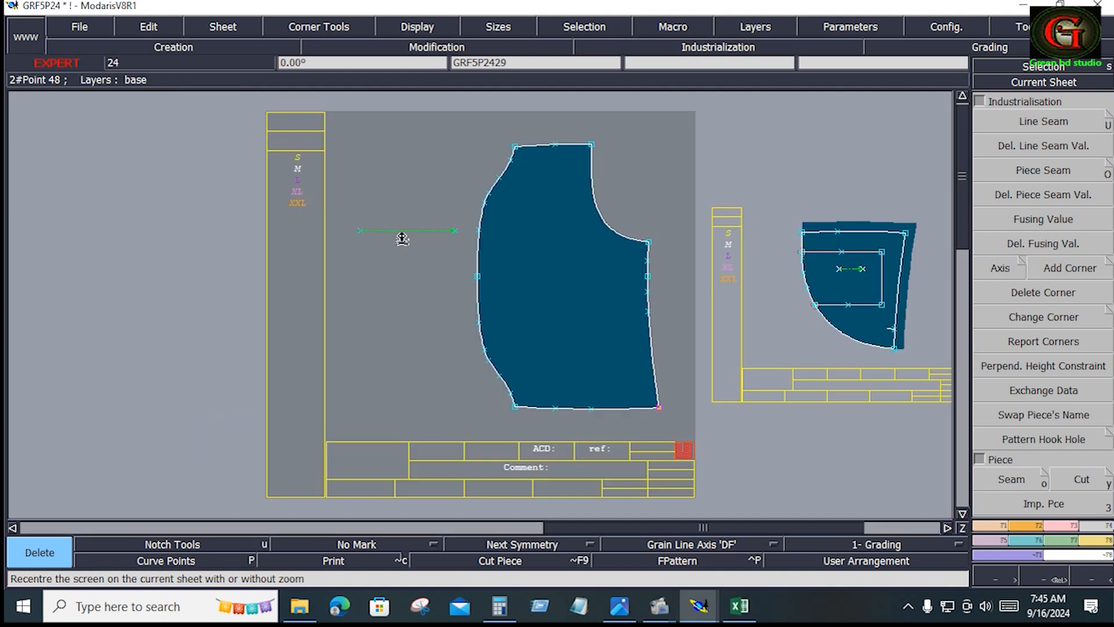
key("s")
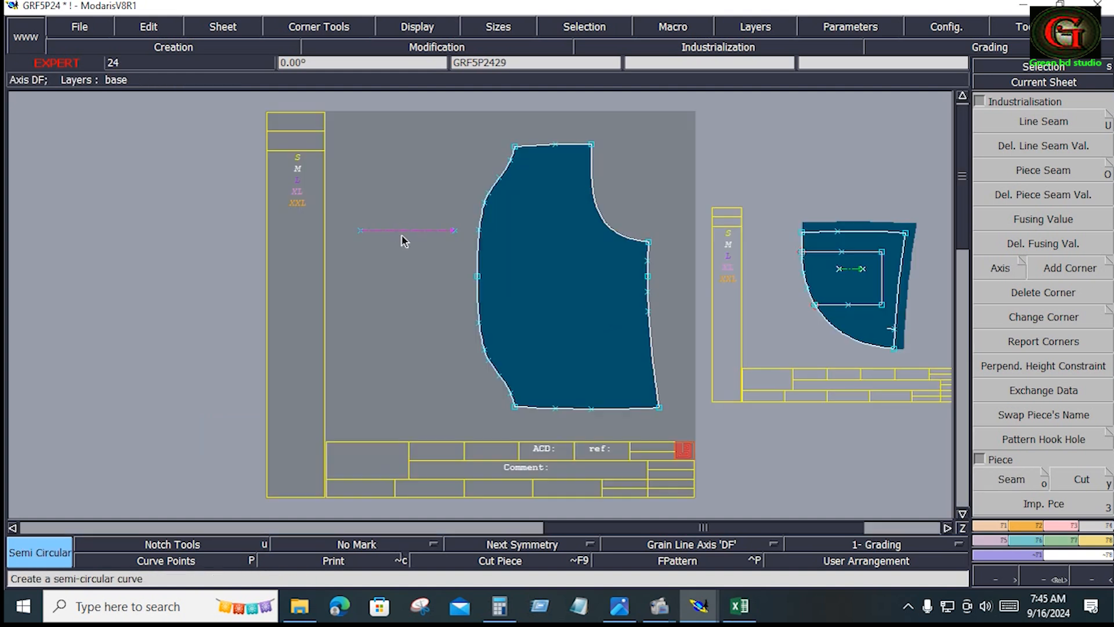
- Move the grain line axis from beside the full pocket bag onto the piece's lower half
key("m")
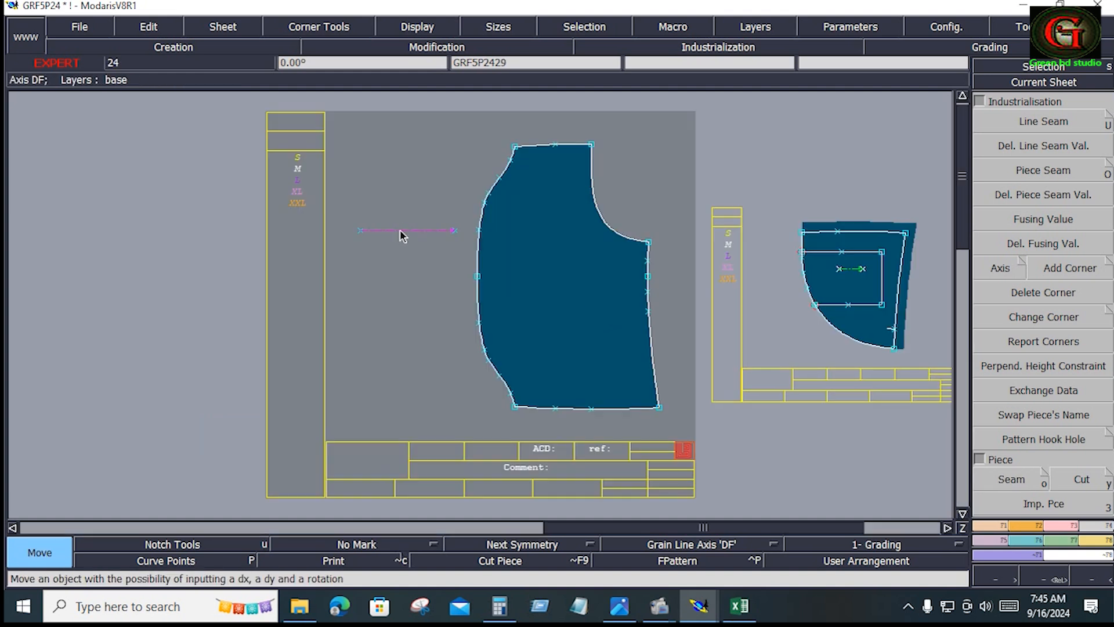
left_click(404, 232)
left_click(557, 323)
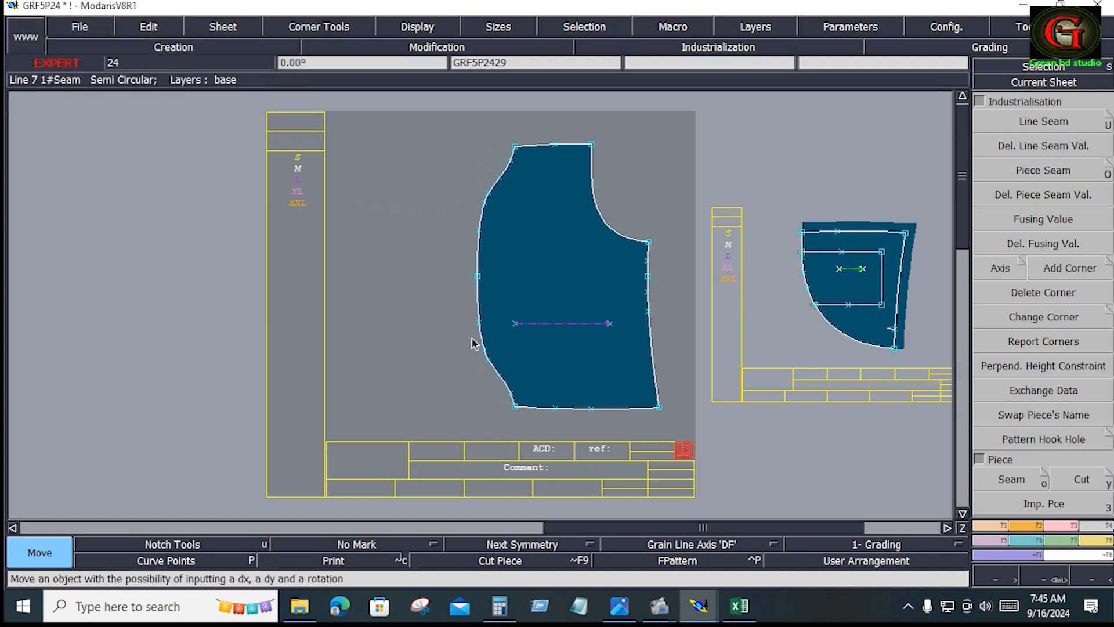
- Add notches at the fold points midway along both side edges of the full pocket bag
left_click(1029, 525)
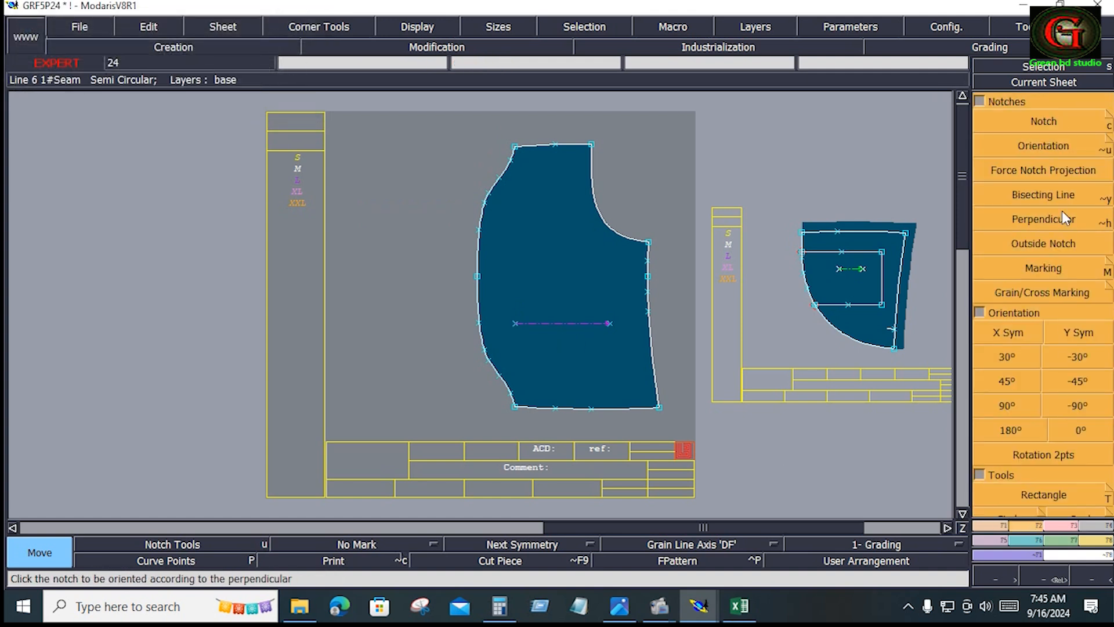
left_click(1048, 125)
left_click(647, 277)
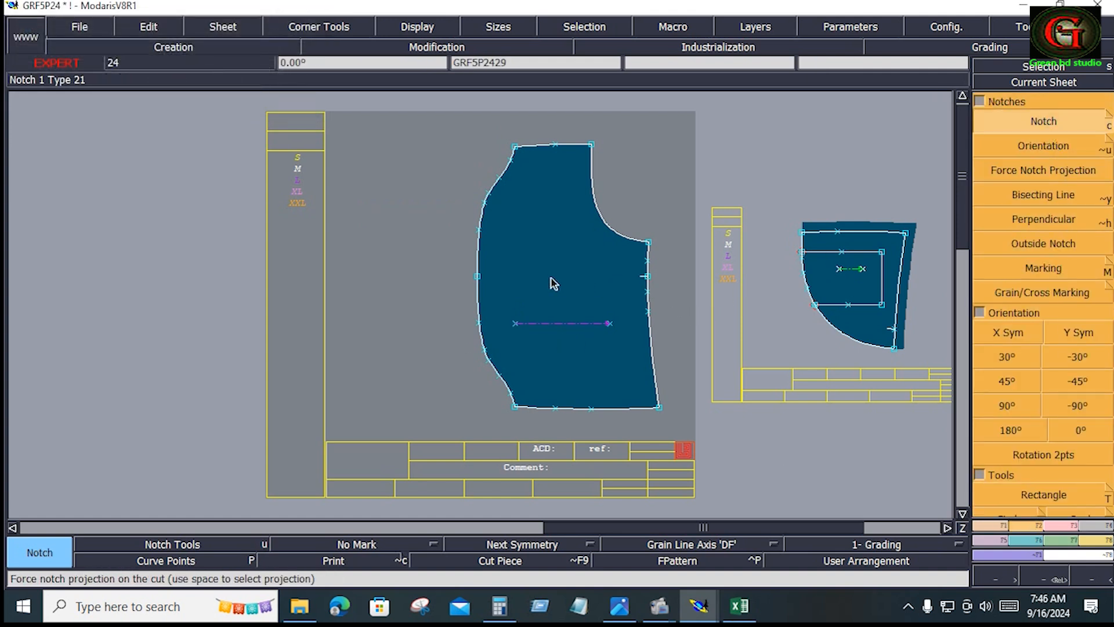
left_click(478, 279)
left_click(592, 409)
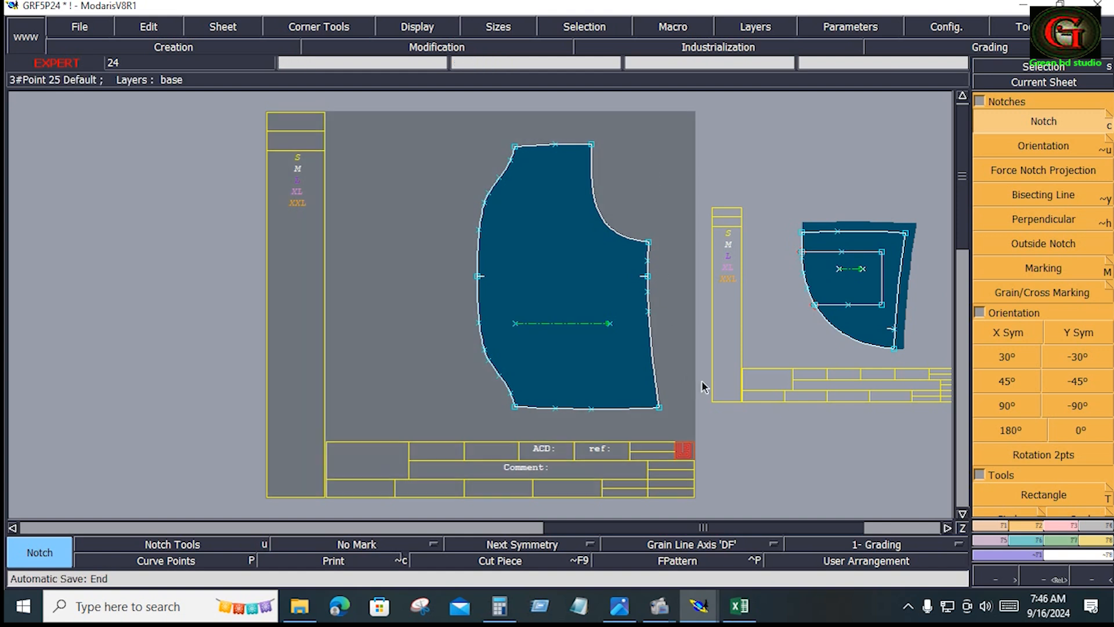
- Grade the upper corner of the straight end on the small V-notched piece with a ddx of 0.5 per size
key("F5")
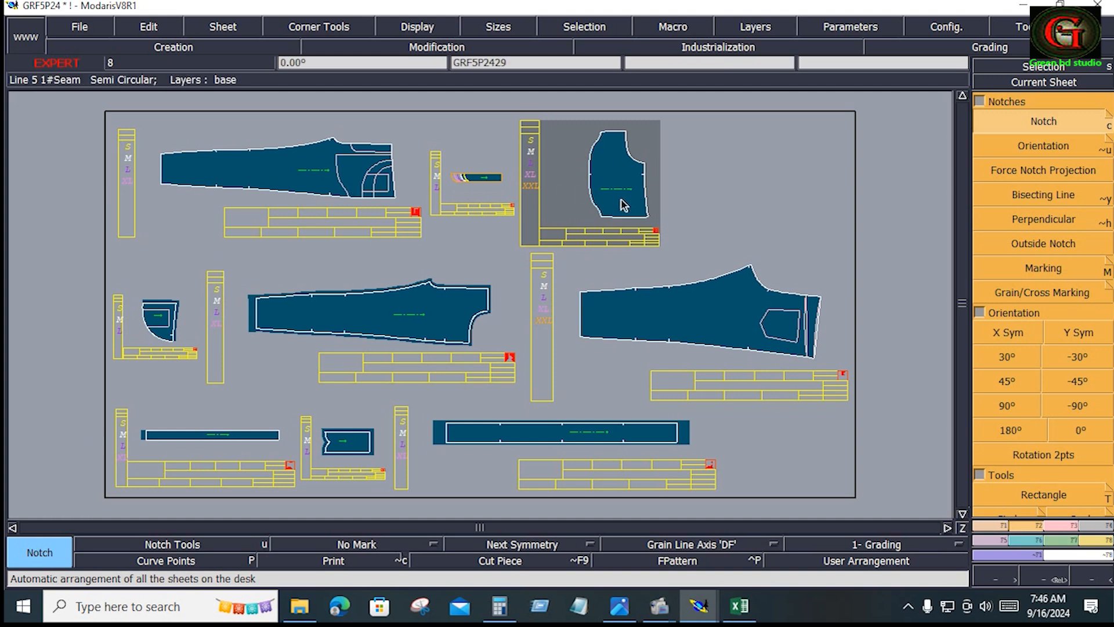
left_click(365, 445)
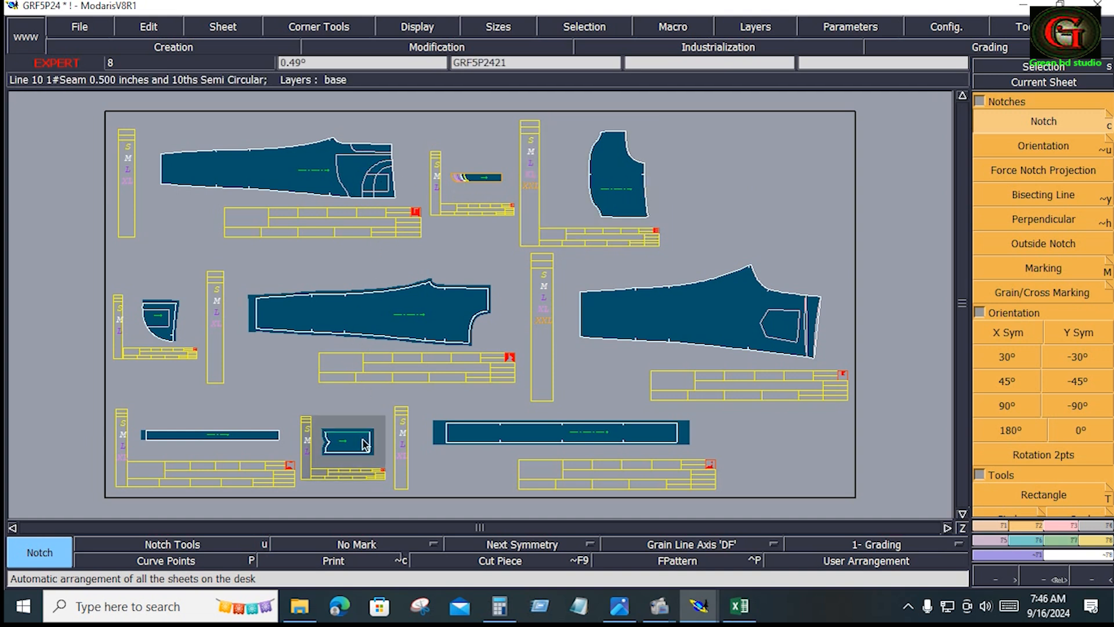
key("Home")
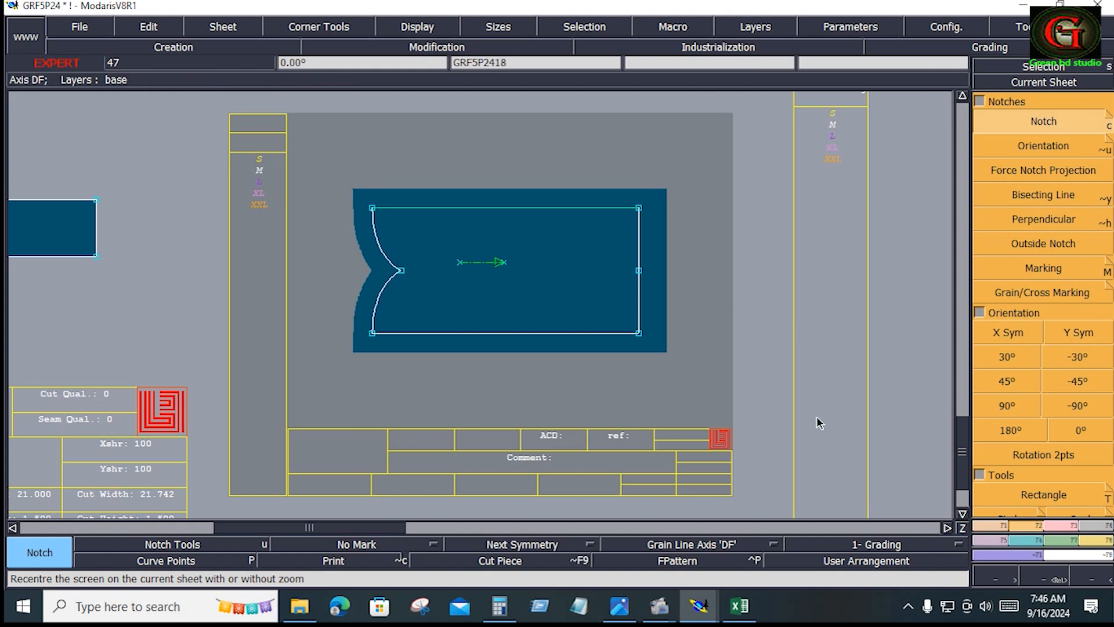
left_click(1025, 549)
left_click(1042, 116)
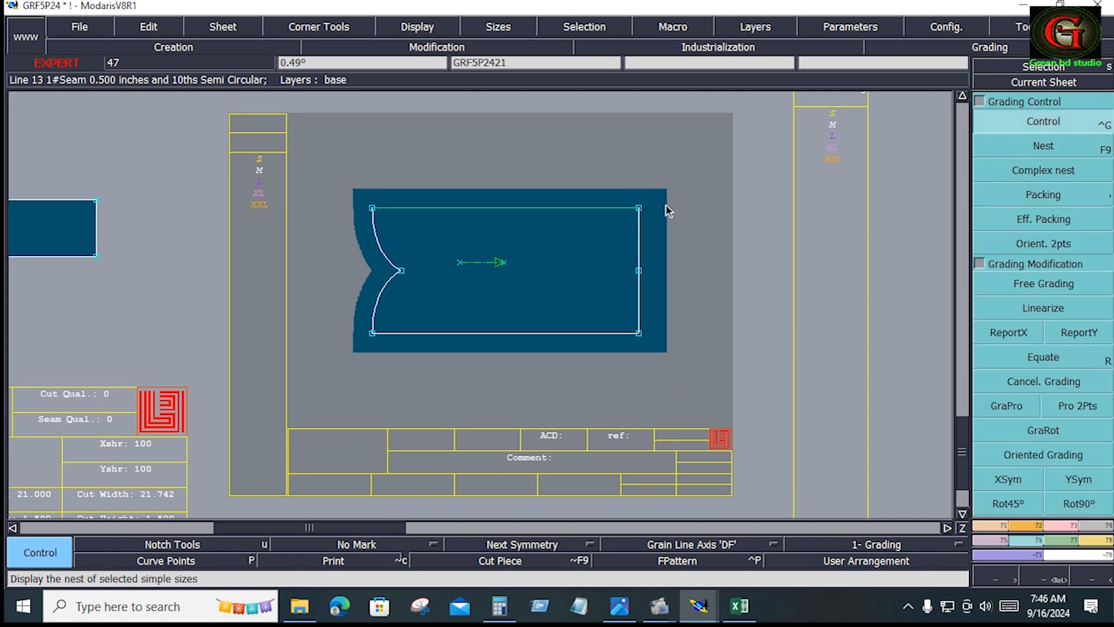
left_click(643, 210)
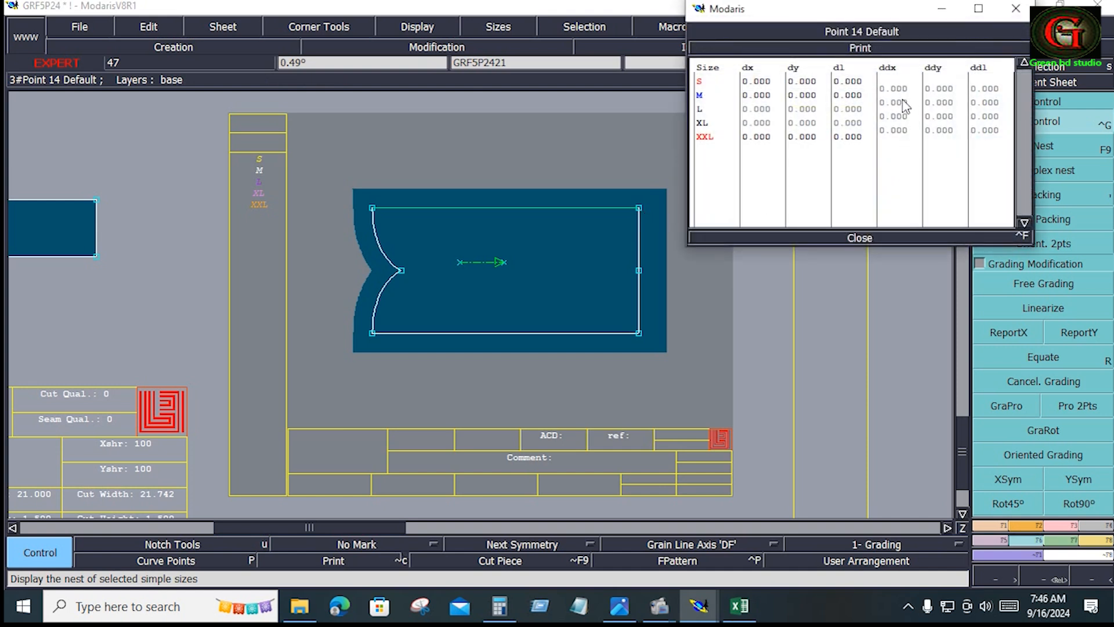
left_click_drag(902, 93, 903, 130)
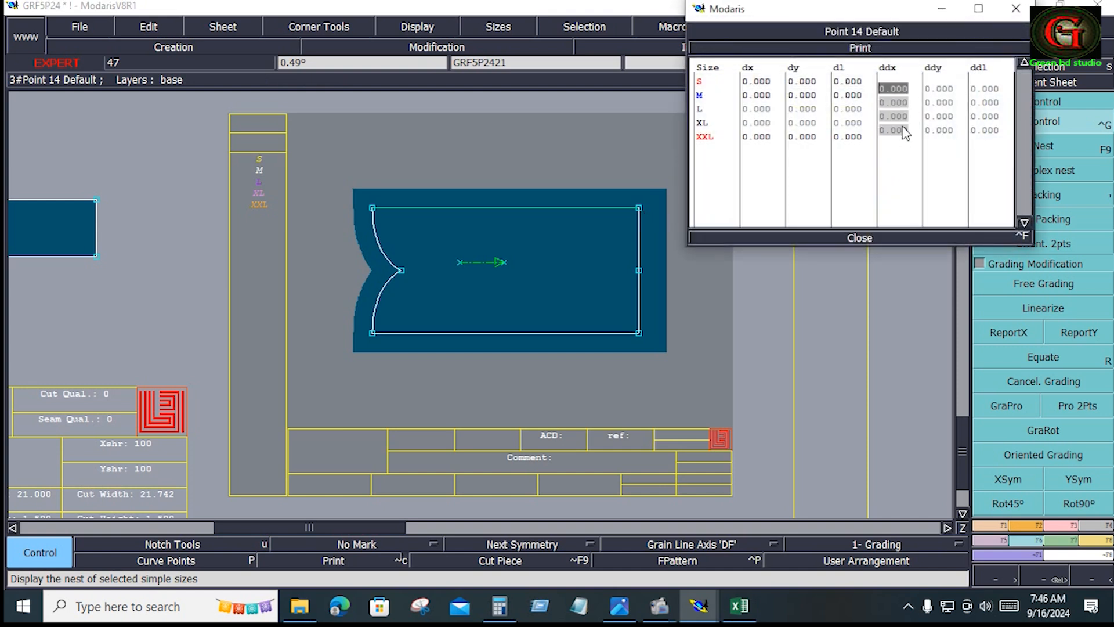
type(".5")
key("Return")
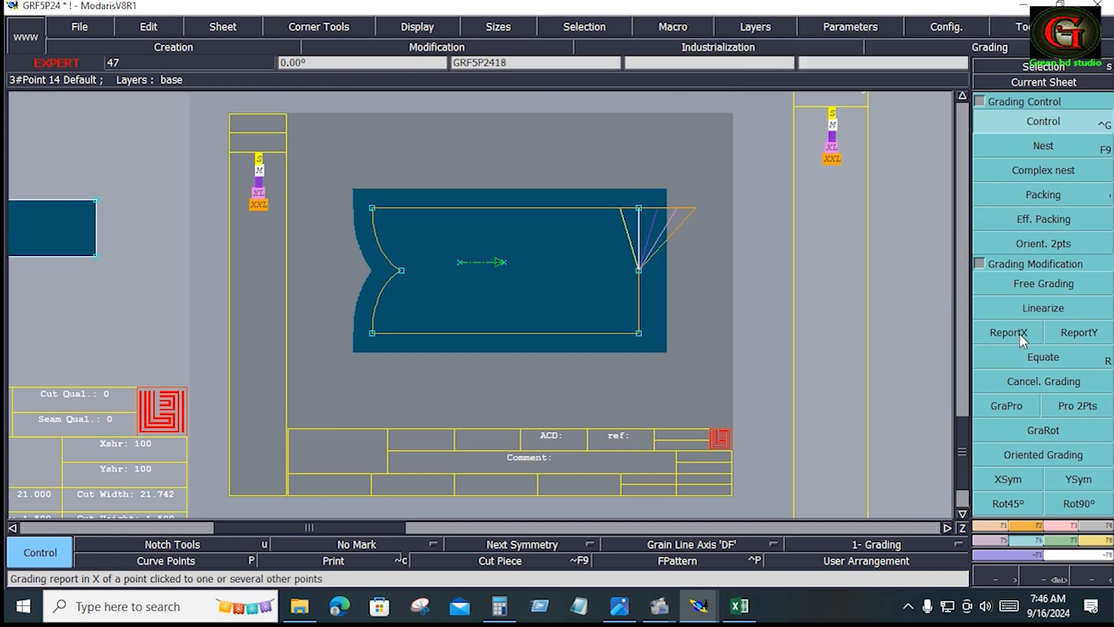
- Report that corner's X grading to the other points along the straight end of the small V-notched piece
left_click(1015, 334)
left_click_drag(615, 182, 662, 342)
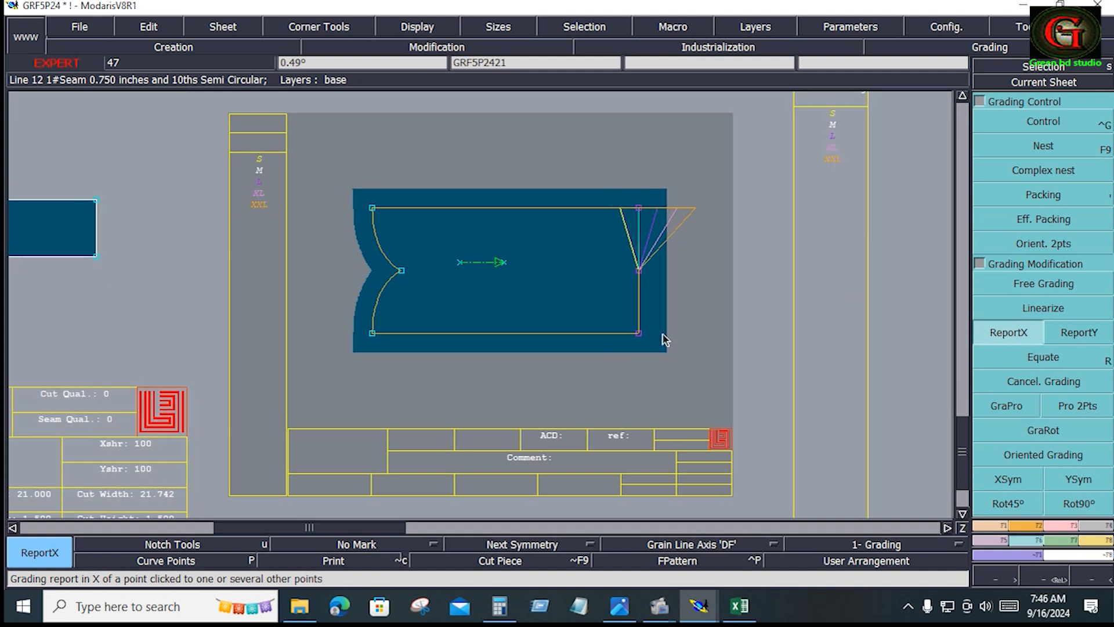
left_click(640, 209)
left_click(639, 209)
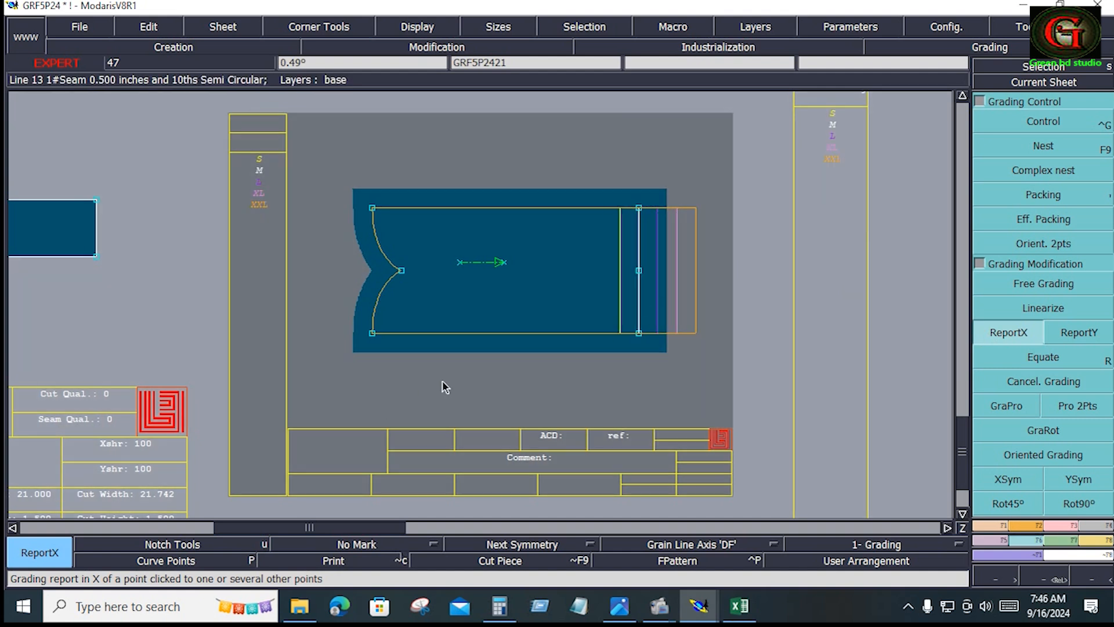
- Rearrange all the sheets and save the model, continuing past the detected anomalies
key("j")
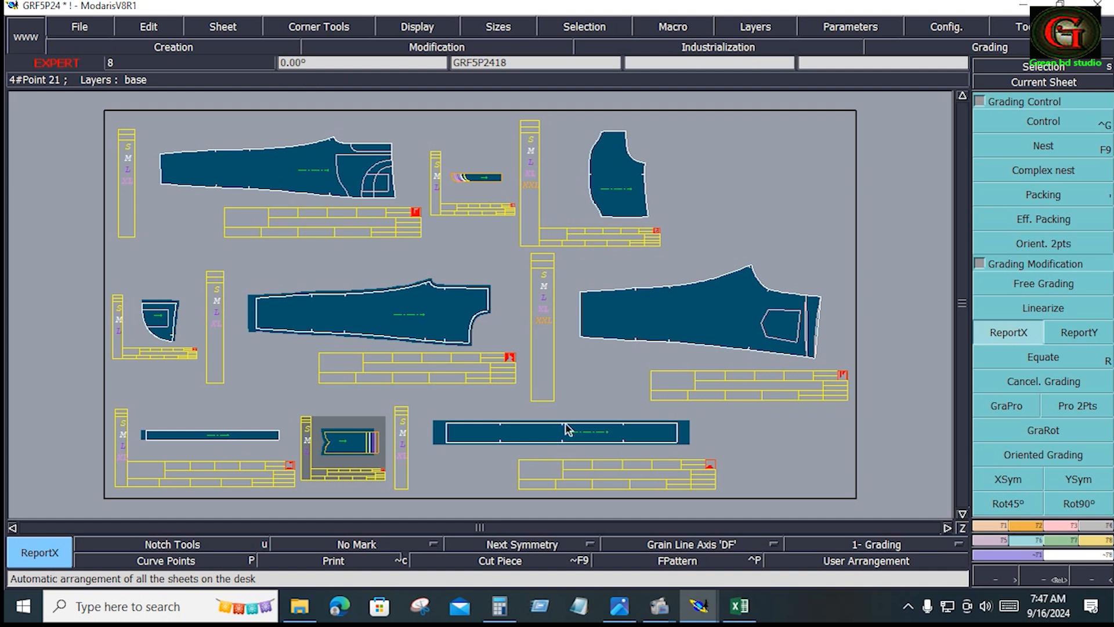
left_click(695, 325)
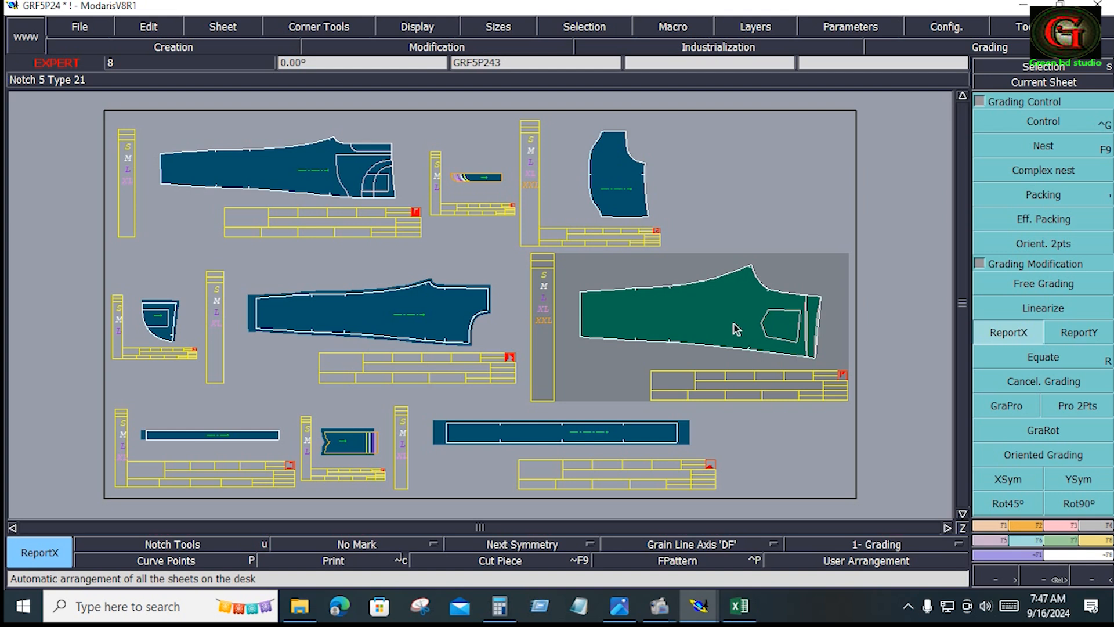
left_click(80, 26)
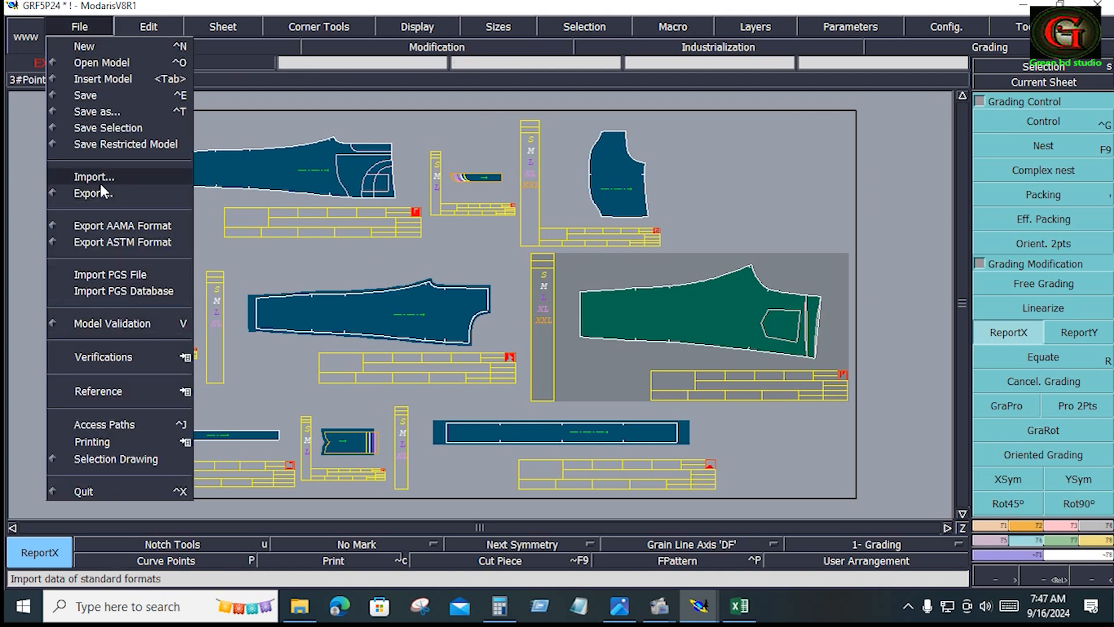
left_click(97, 95)
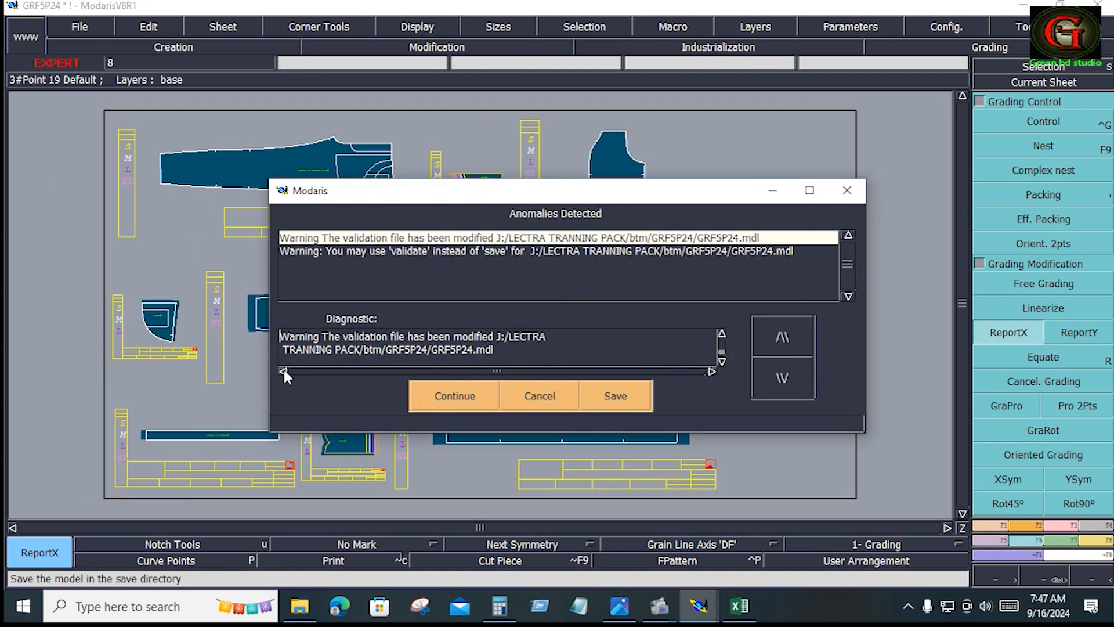
left_click(471, 397)
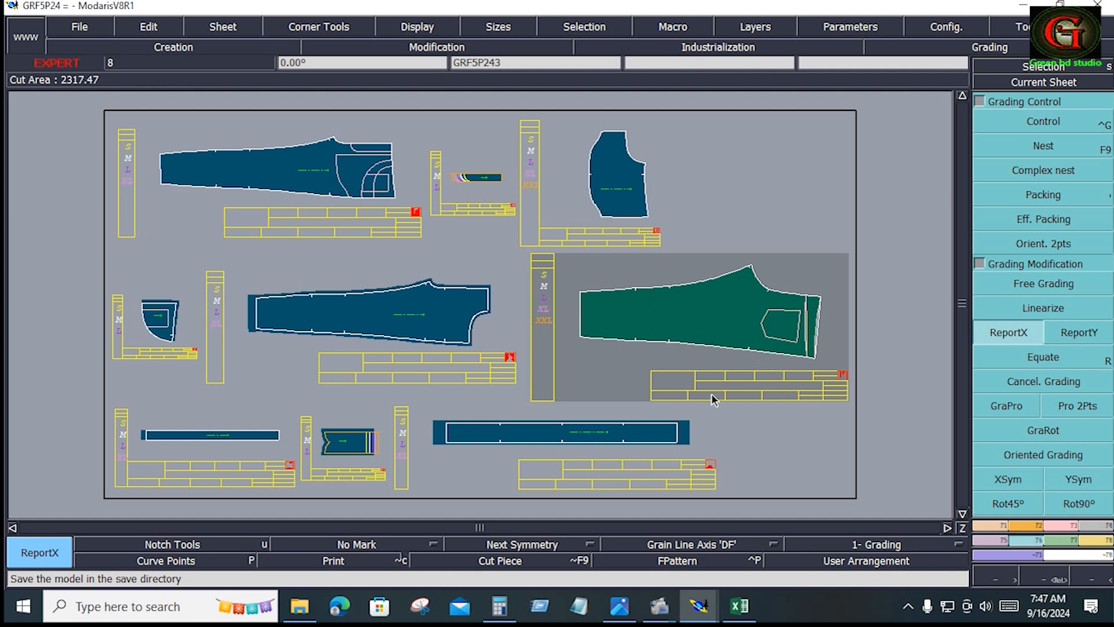
- Select the base front and back leg sheets and display only those two
key("i")
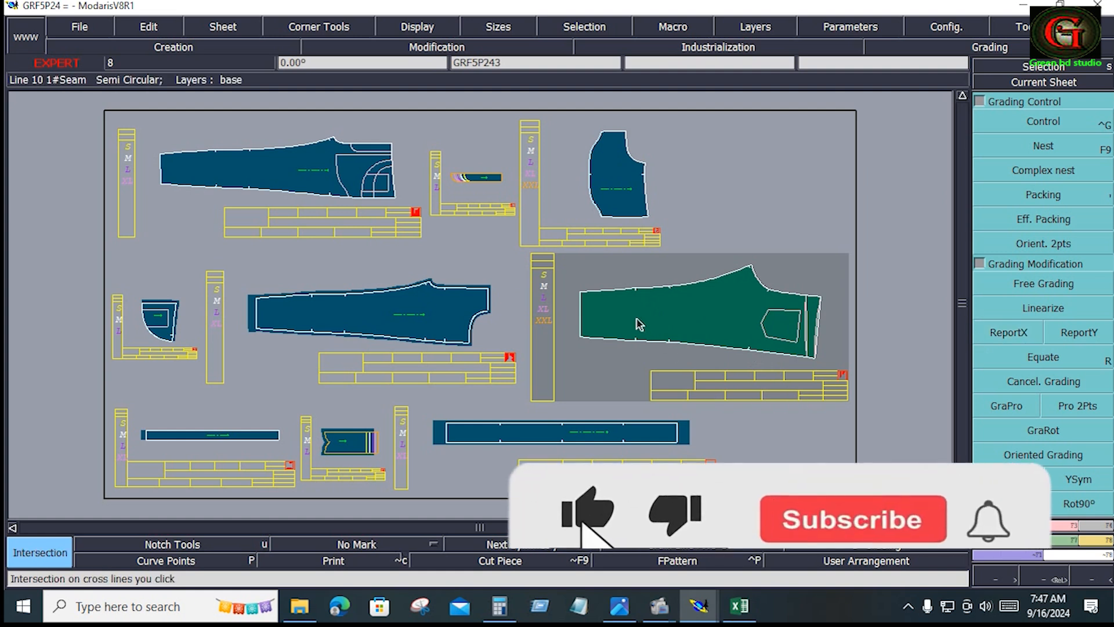
key("i")
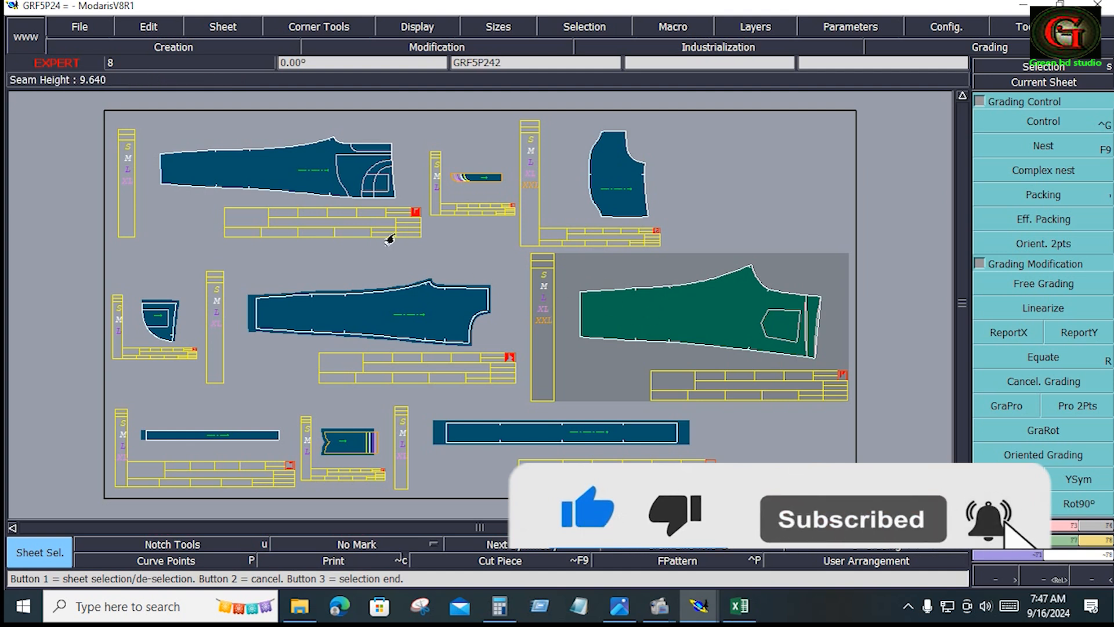
left_click(306, 164)
left_click(677, 312)
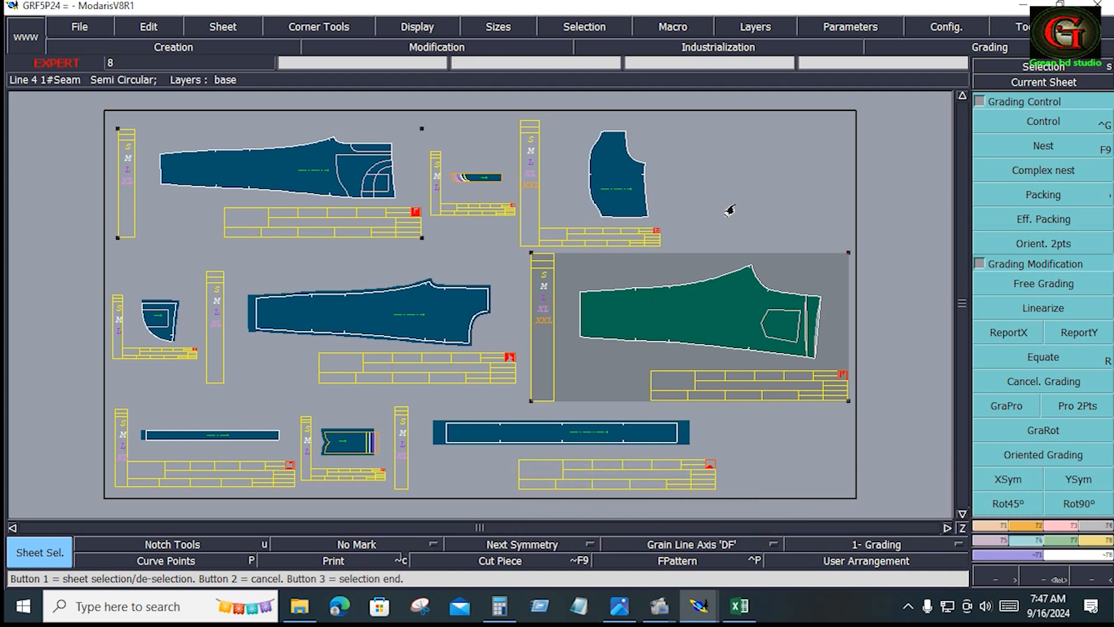
right_click(758, 149)
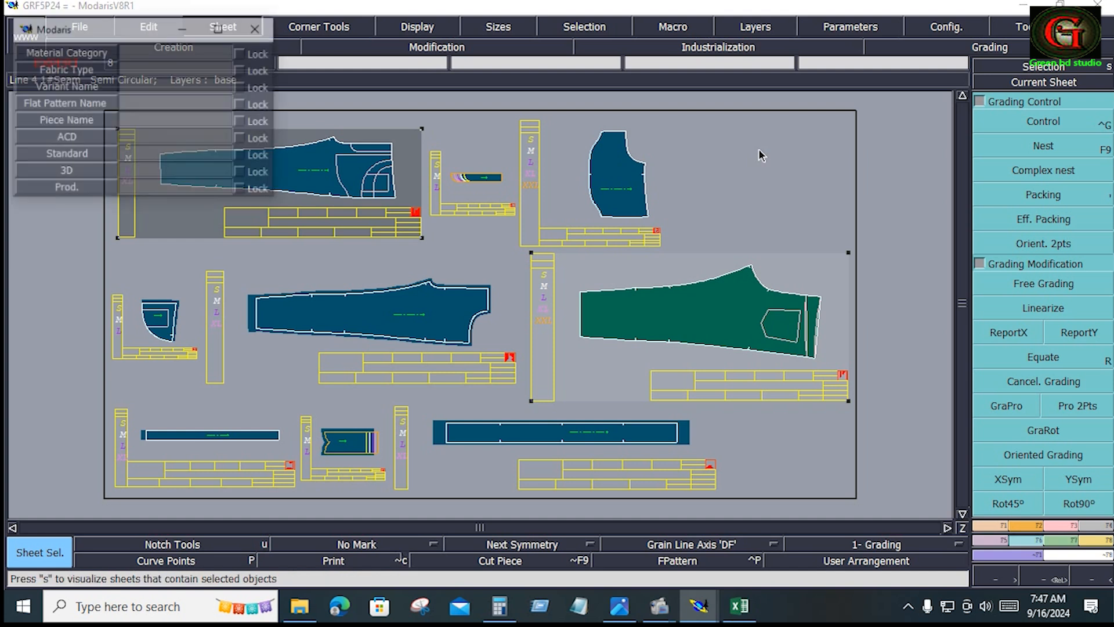
key("s")
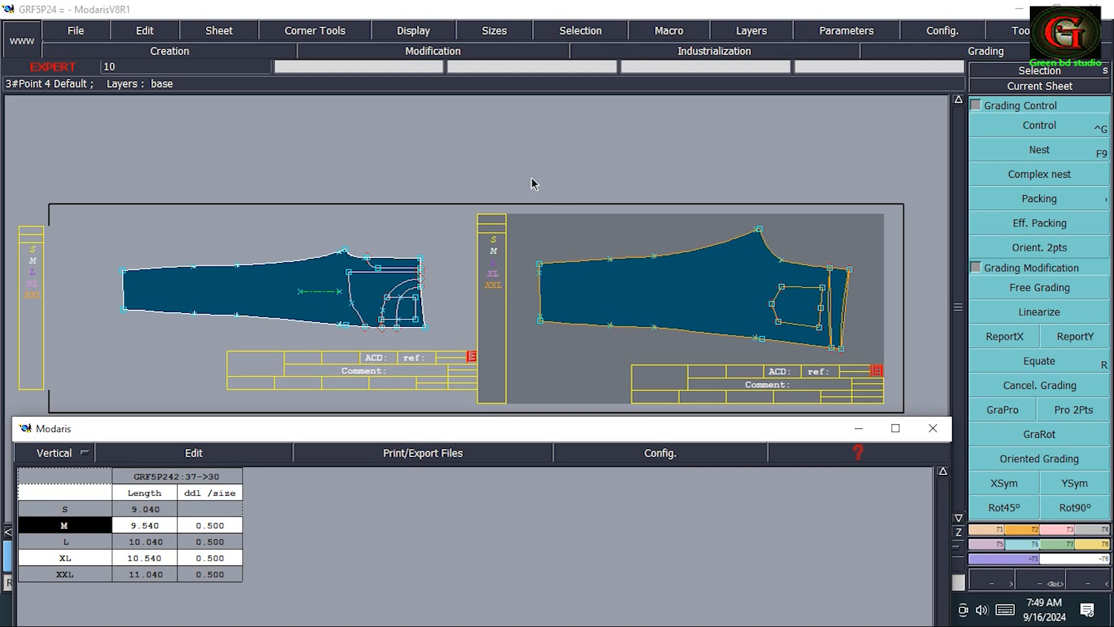
- Report the Y grading from the front leg to the points along the back leg's upper edge
left_click_drag(519, 154, 867, 278)
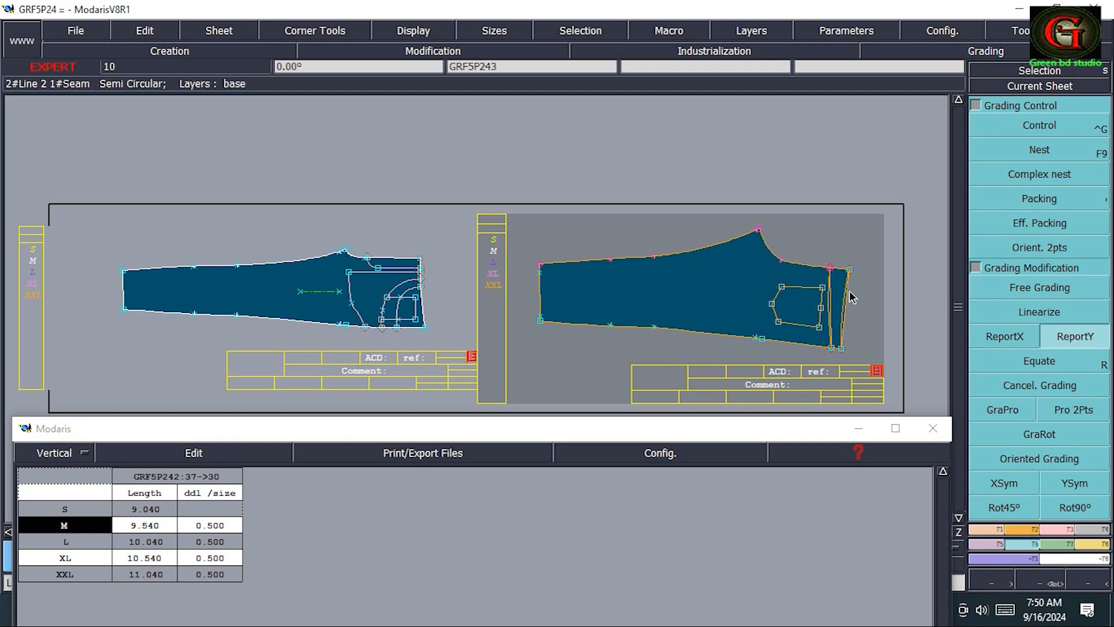
left_click(852, 269)
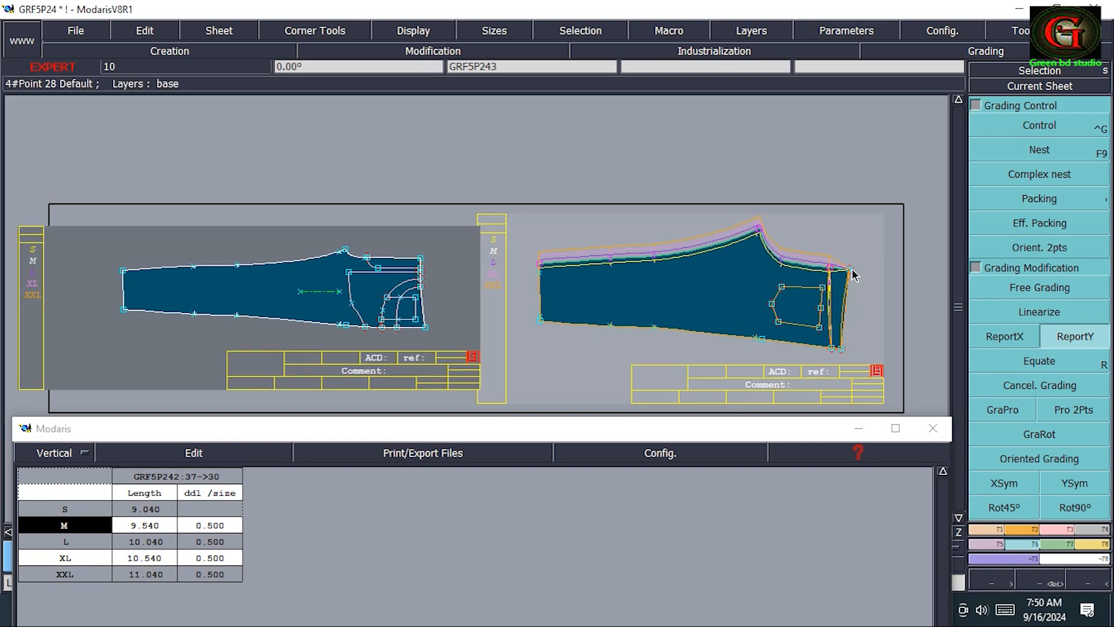
left_click(859, 238)
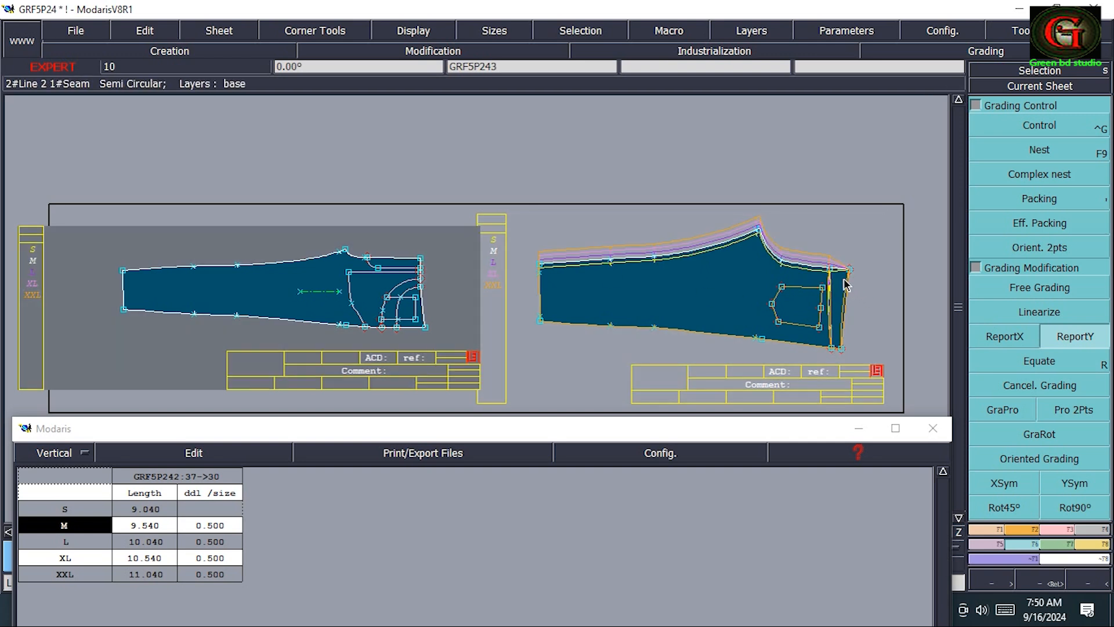
left_click(883, 250)
left_click(1060, 529)
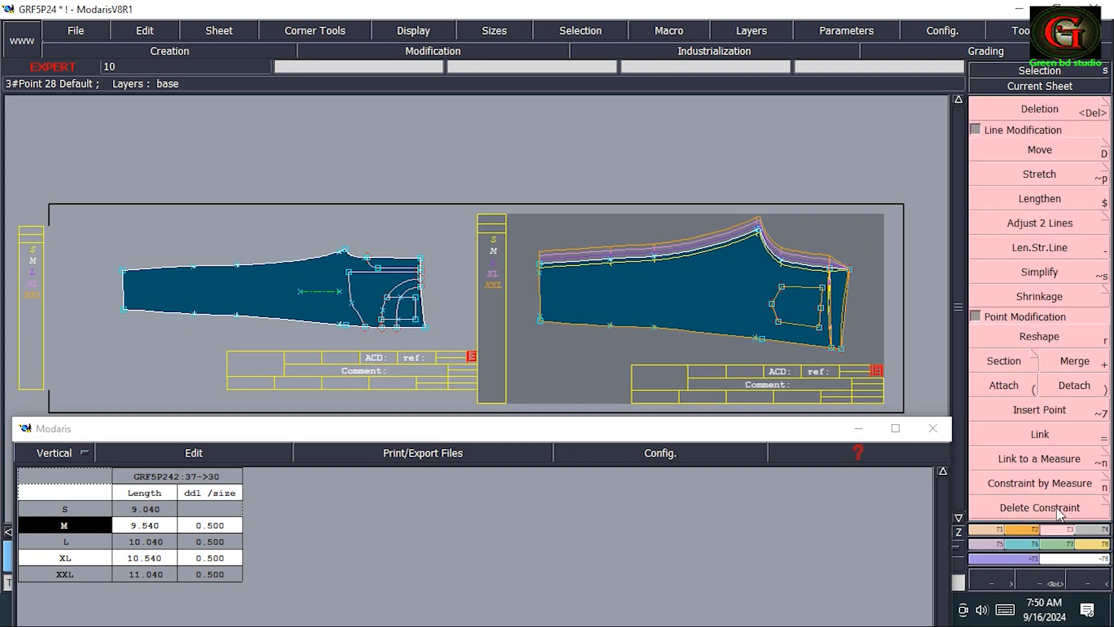
left_click(850, 270)
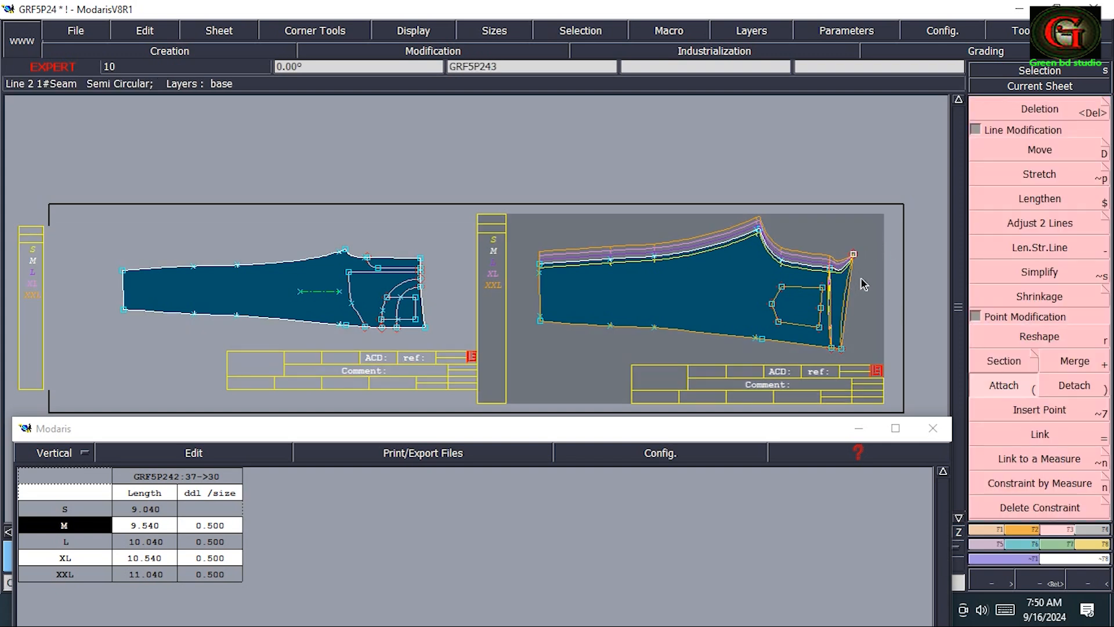
key("ctrl+z")
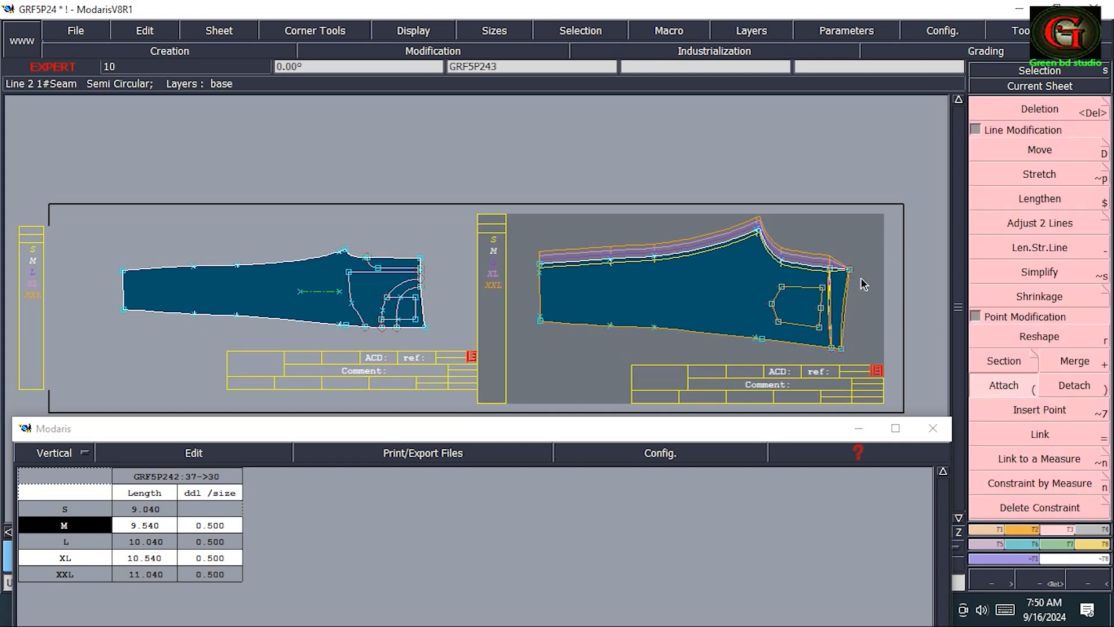
- Report the Y grading to the upper waist corner of the back leg
left_click(1031, 544)
left_click(1068, 338)
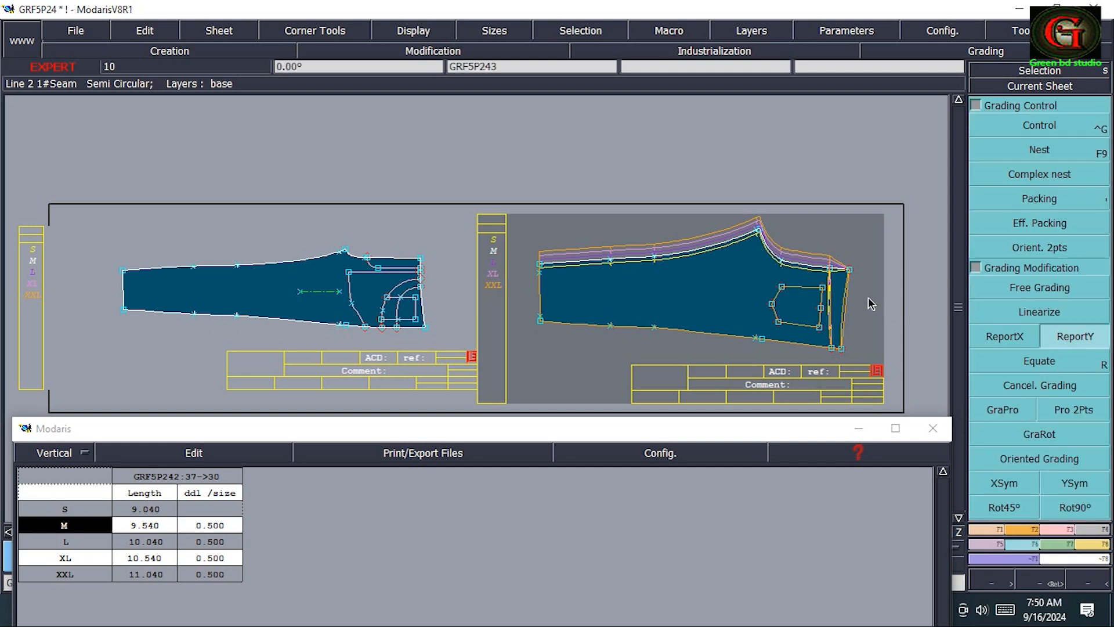
left_click(848, 275)
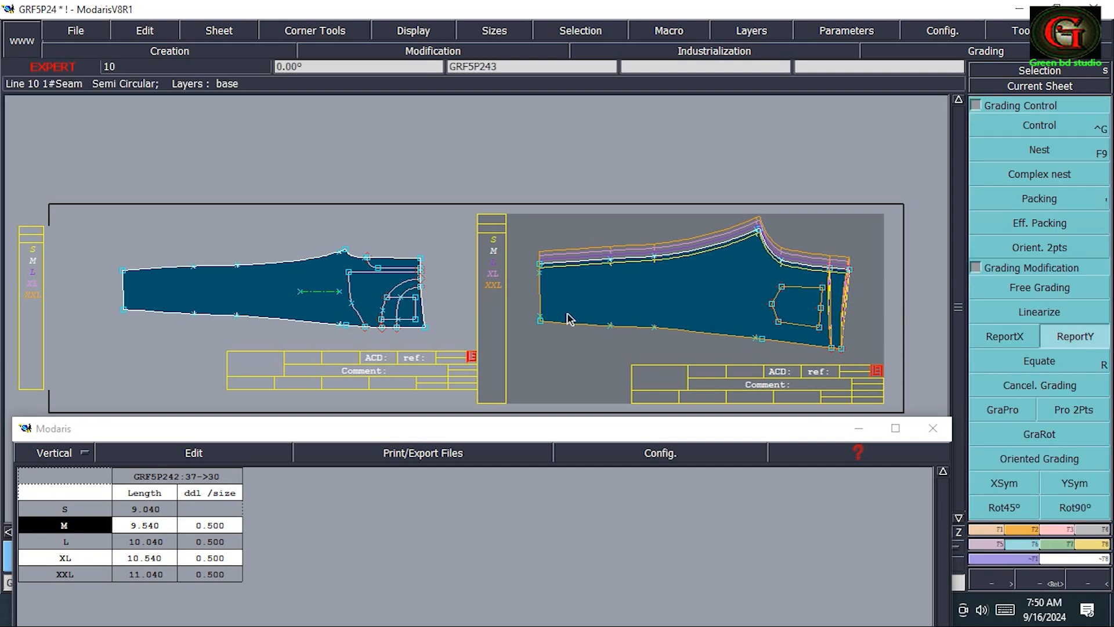
- Report the Y grading from the front leg to the back leg's lower edge points, including the lower pocket points
left_click_drag(534, 316, 858, 359)
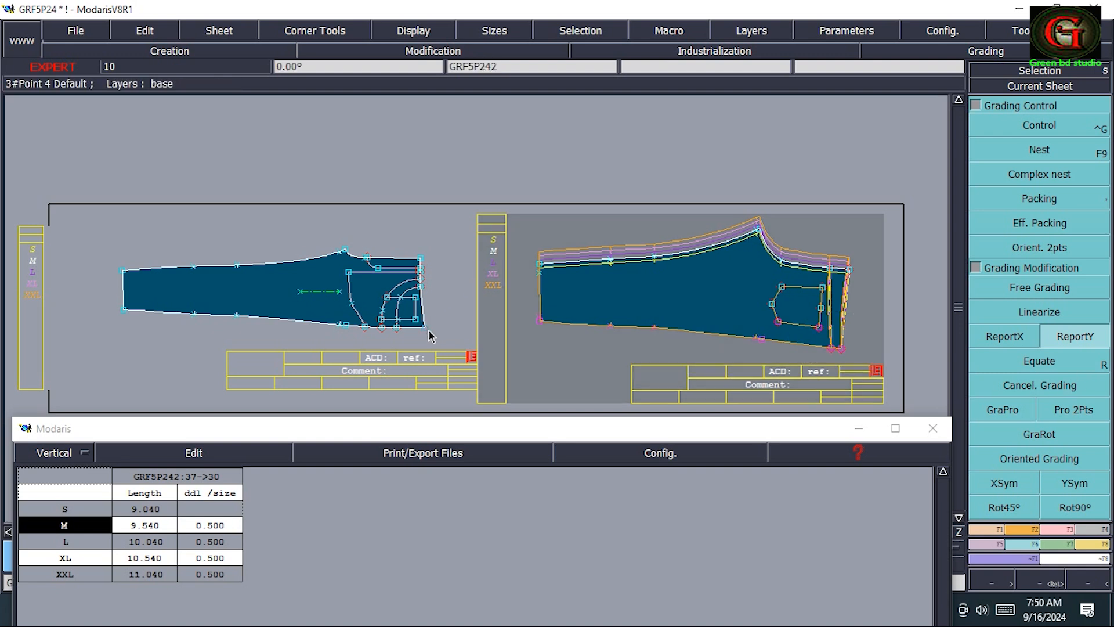
left_click(842, 352)
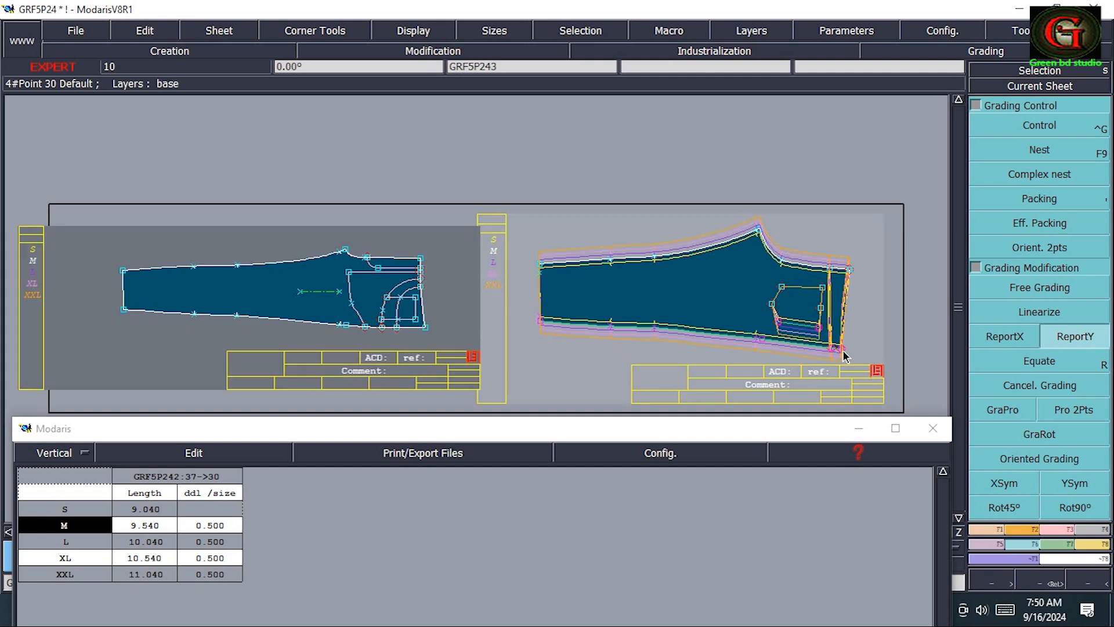
left_click(715, 302)
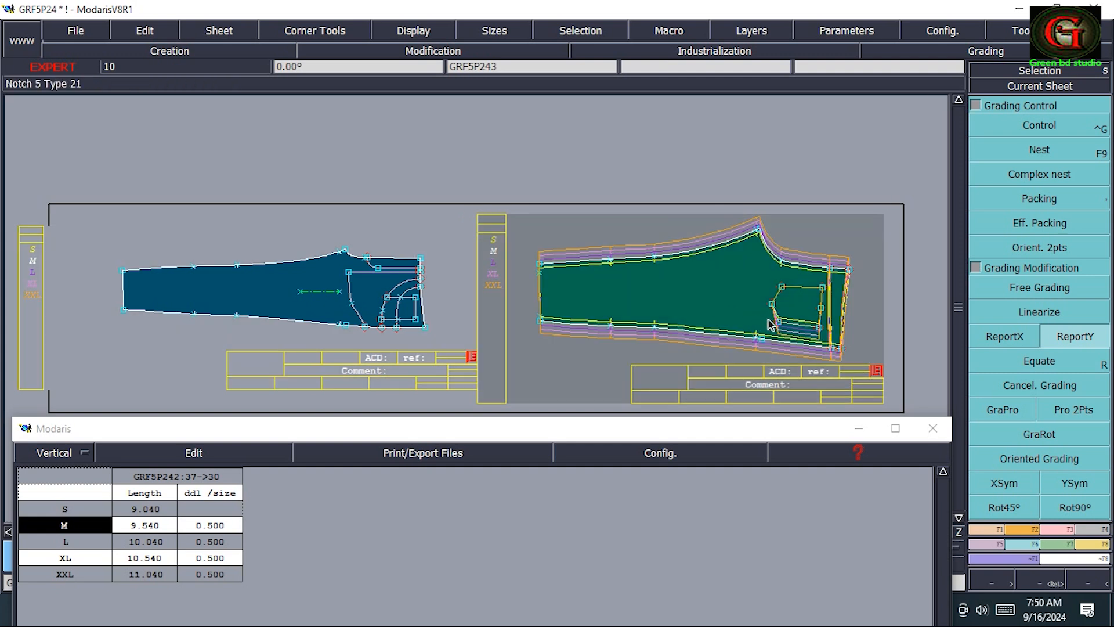
- Cancel the grading of the lower points of the back leg's pocket outline
left_click_drag(769, 320, 826, 337)
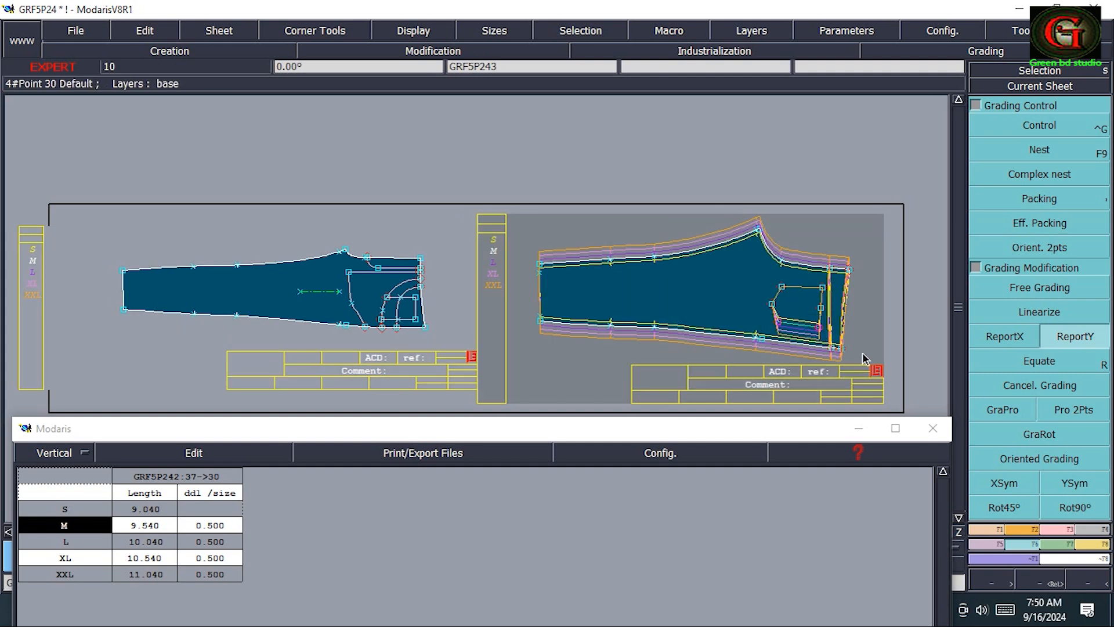
left_click(1022, 389)
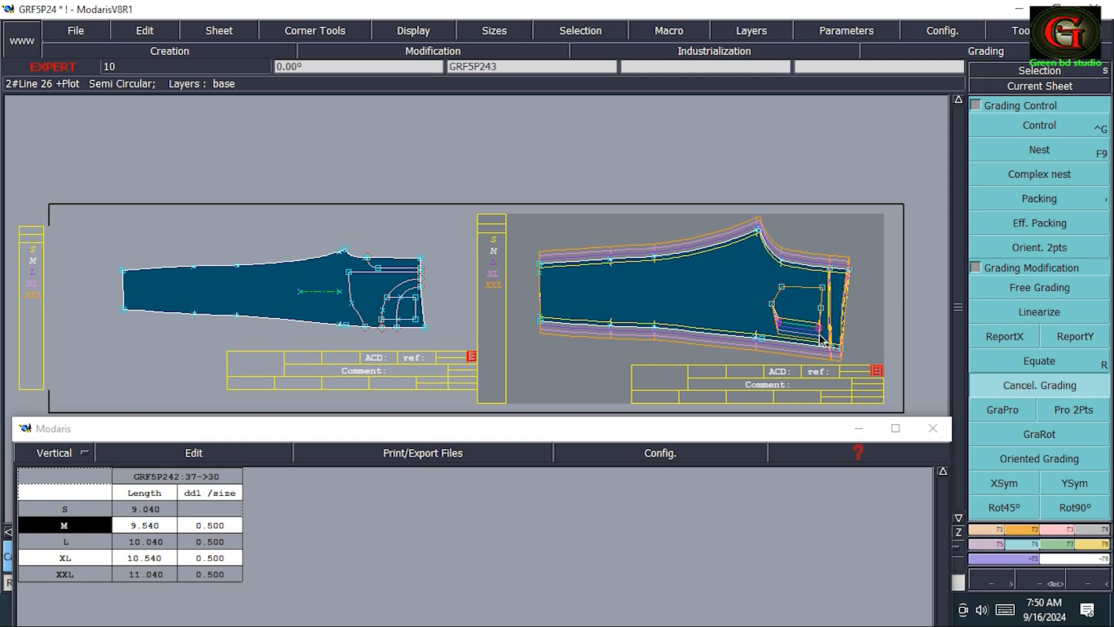
left_click(824, 342)
left_click(867, 330)
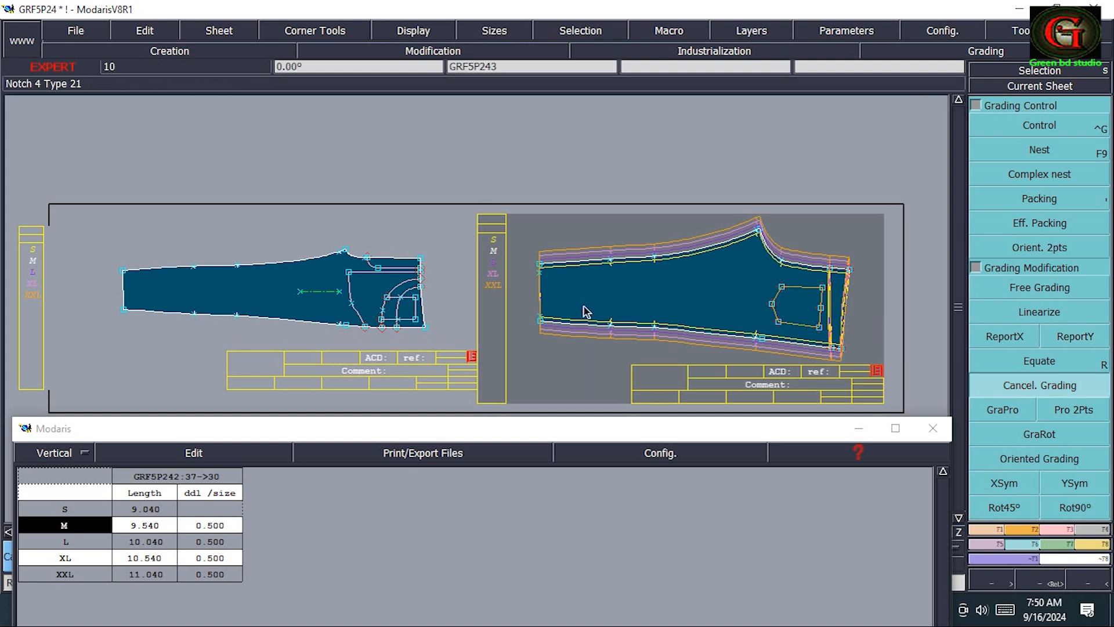
- Mark the midpoint of the back leg's hem line with Sequence Division, using two divisions
key("z")
left_click_drag(517, 242, 557, 353)
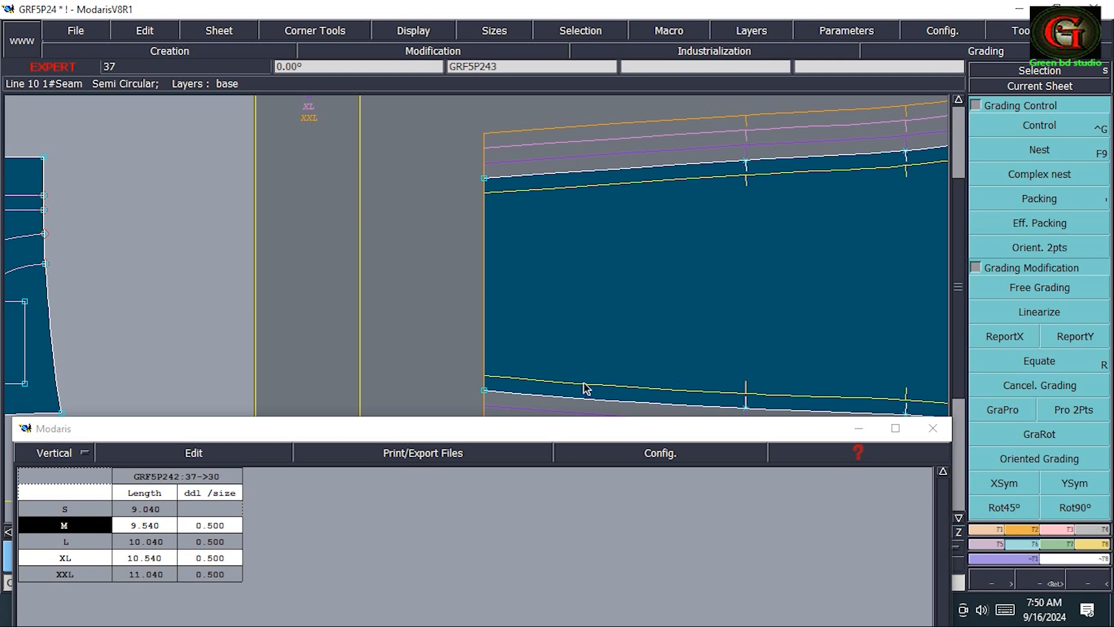
left_click(990, 530)
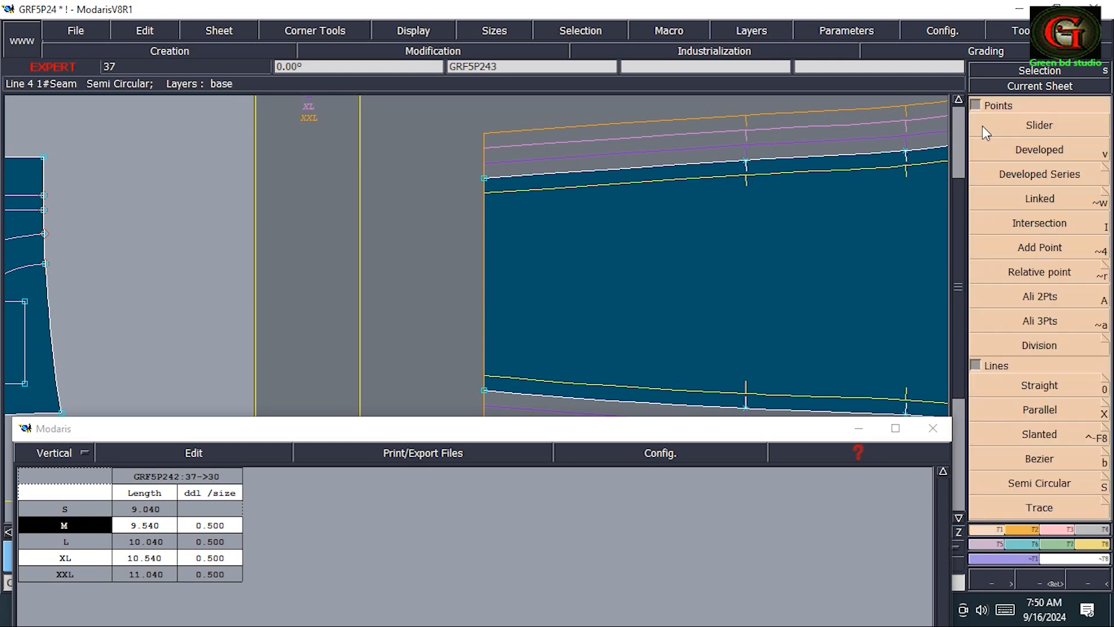
left_click(977, 108)
left_click(1039, 438)
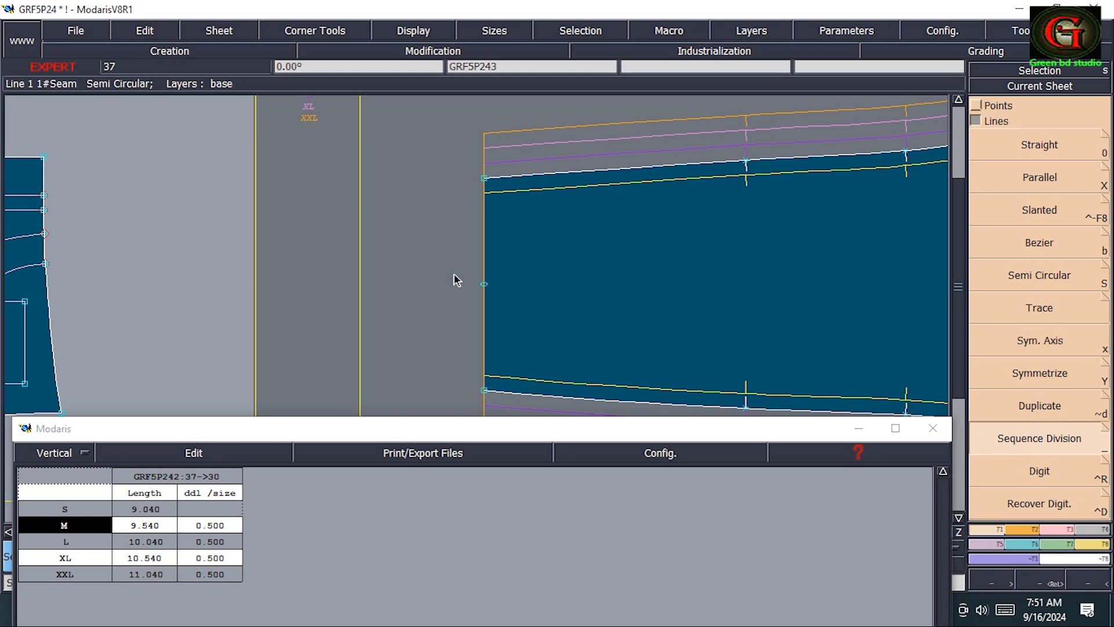
key("Return")
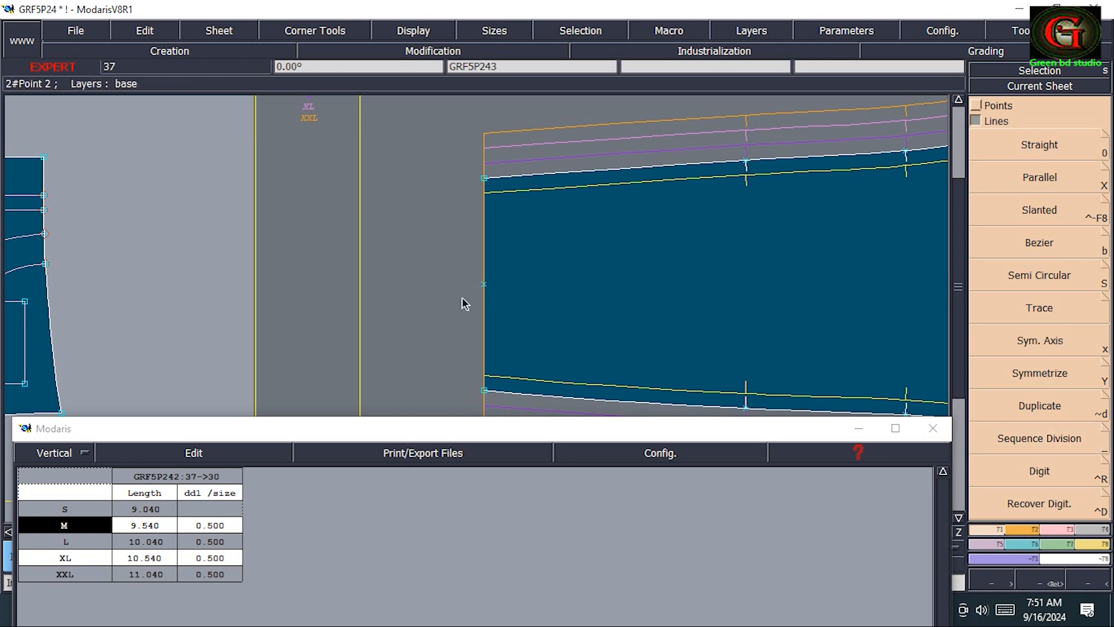
key("Home")
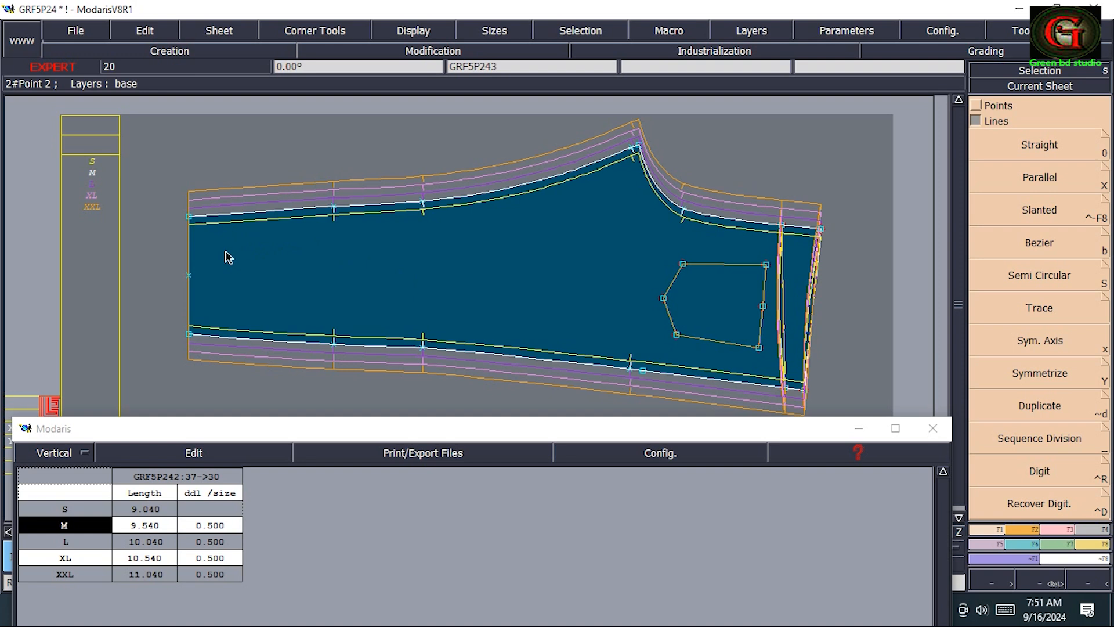
- Mark the midpoint of the front leg's hem between its two corners with Sequence Division, using 2 divisions
key("j")
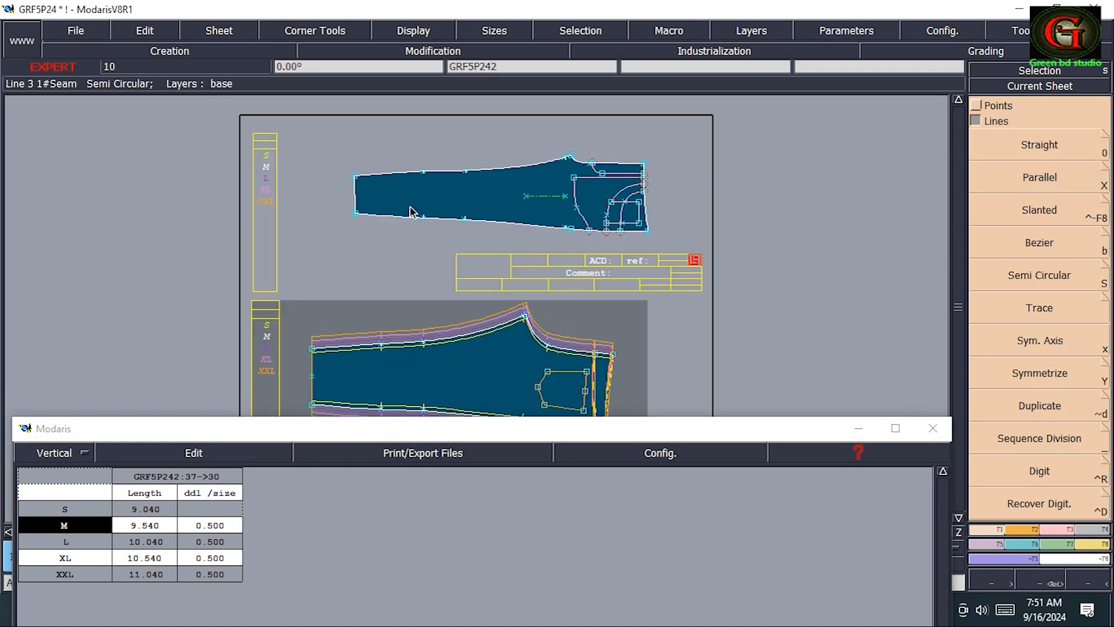
left_click(410, 206)
key("Home")
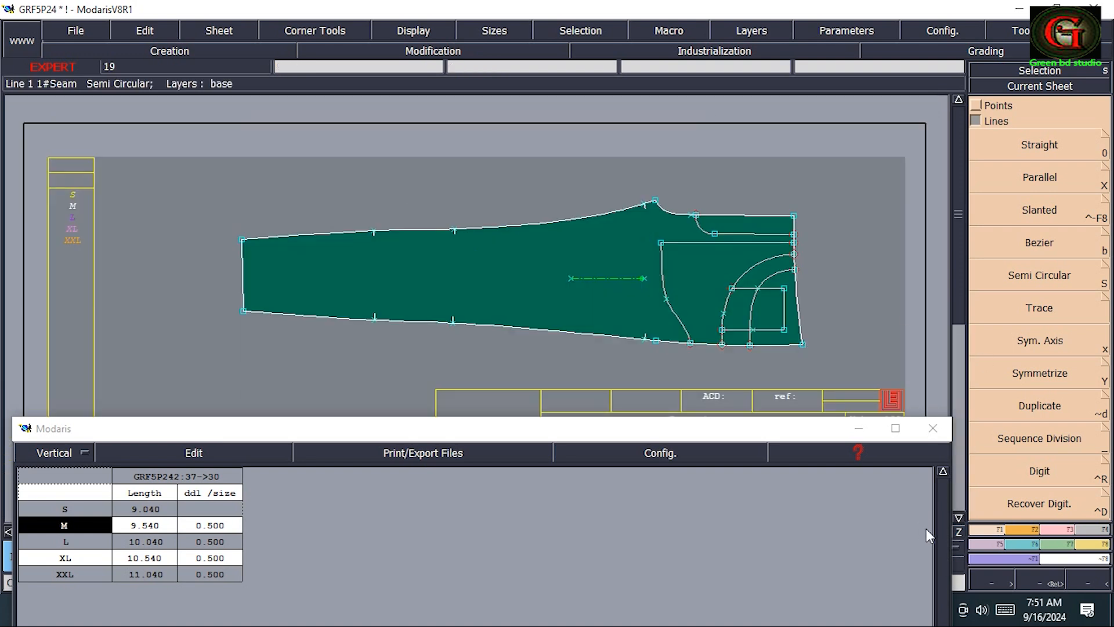
left_click(981, 543)
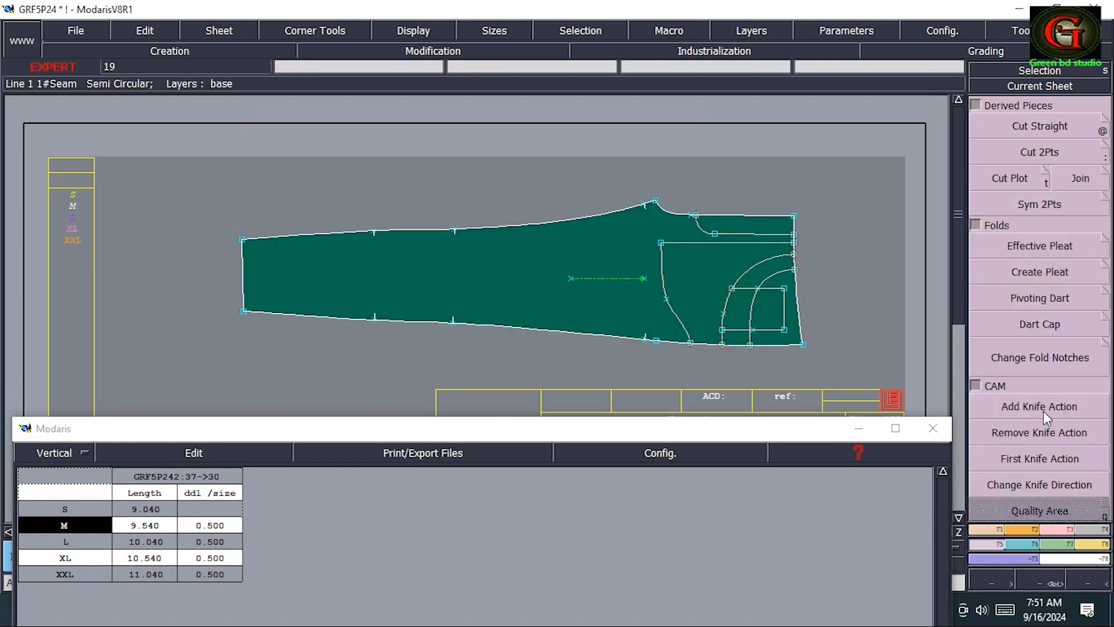
left_click(985, 528)
left_click(1049, 441)
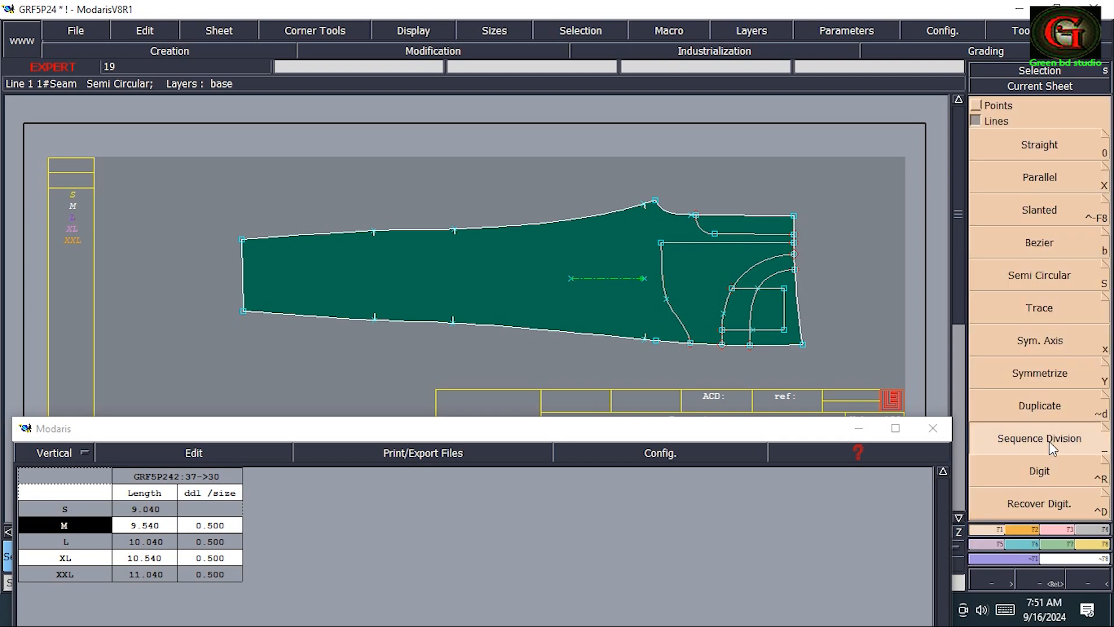
left_click(244, 312)
left_click(243, 240)
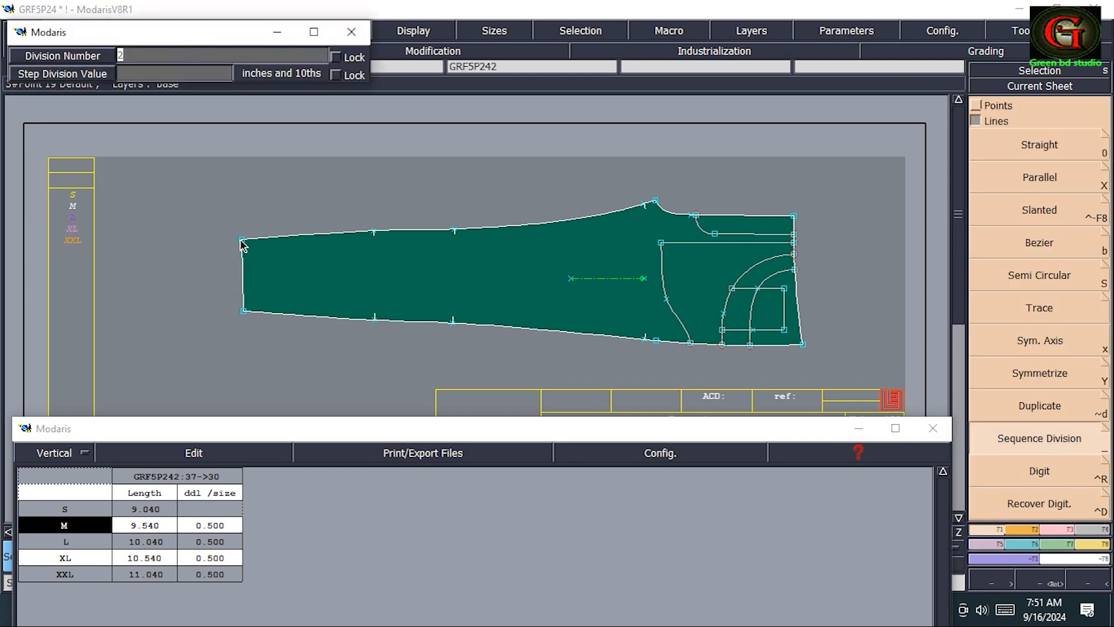
key("Return")
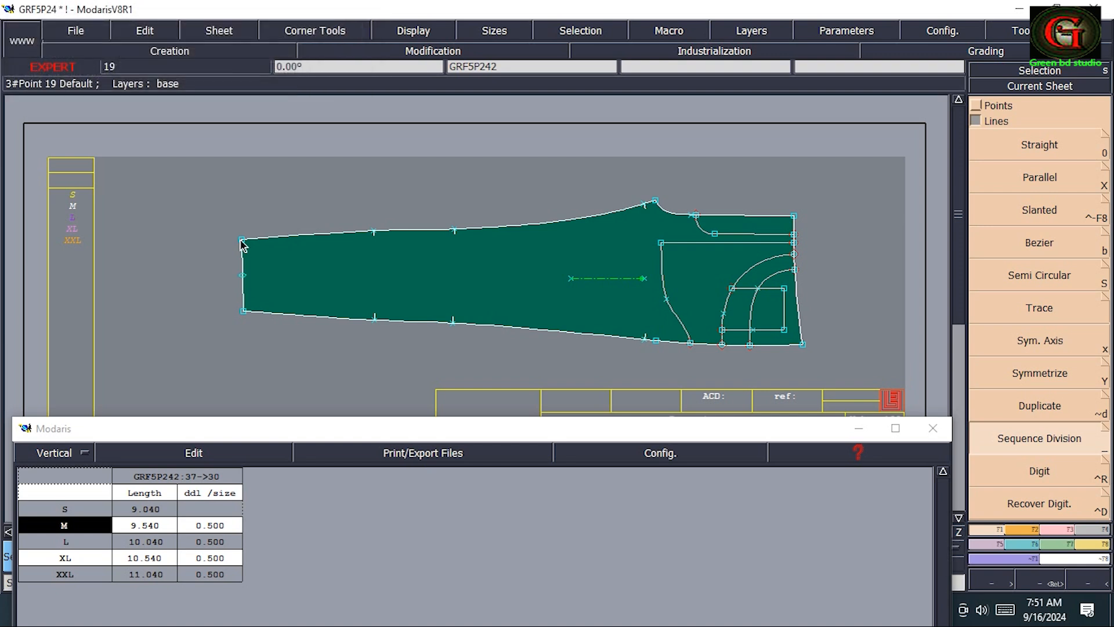
right_click(242, 240)
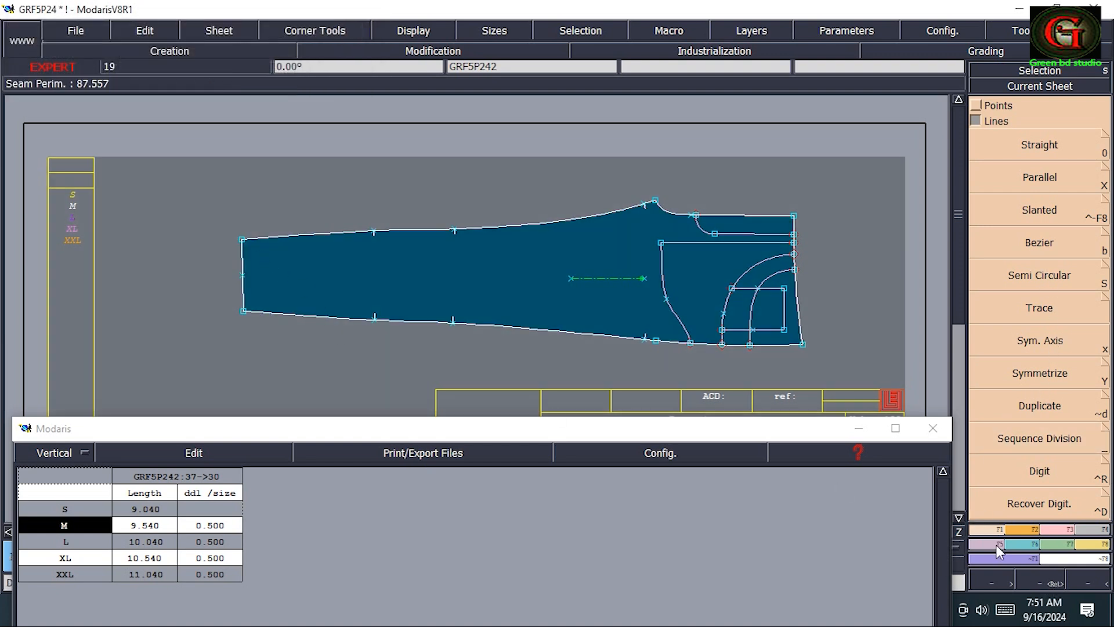
- Align the upper and lower hem corners of the front leg with Ali 2Pts
left_click(976, 106)
left_click(1041, 298)
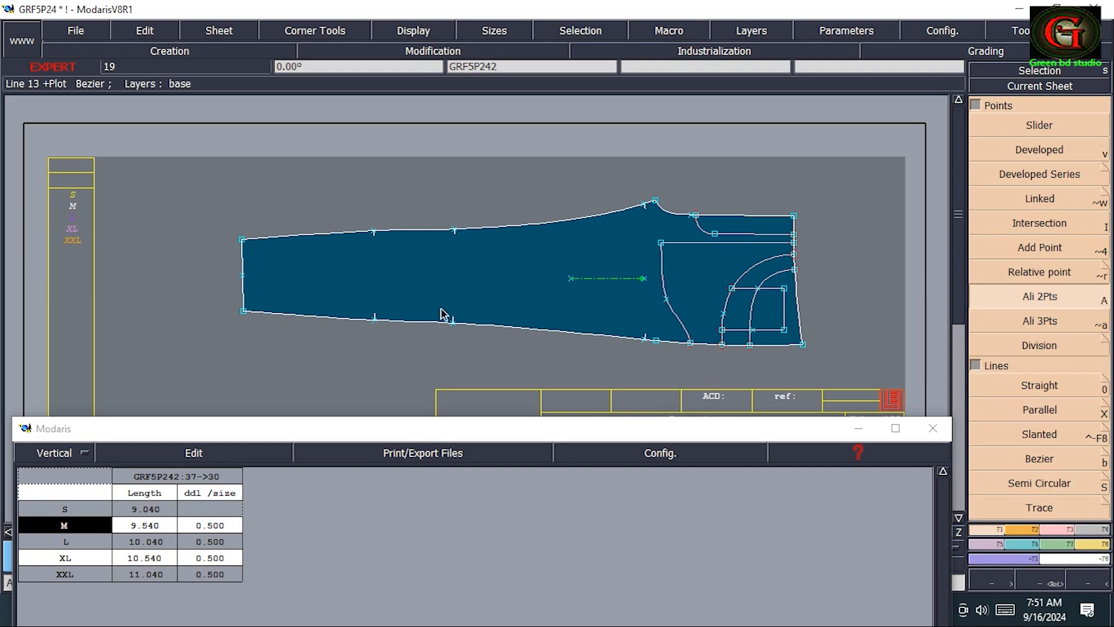
left_click(241, 239)
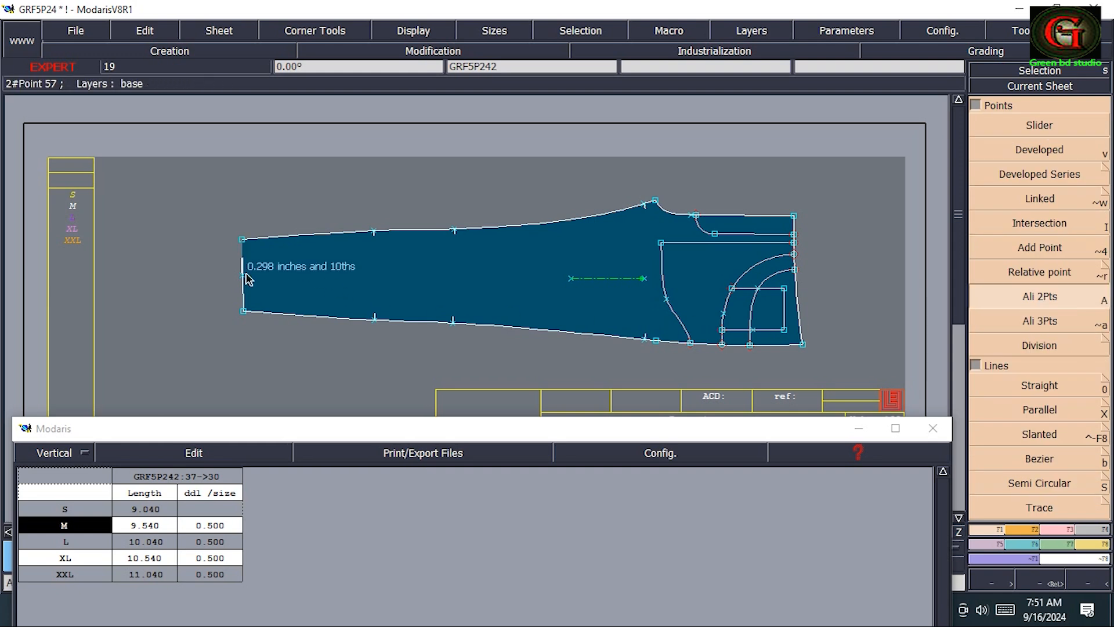
left_click(244, 310)
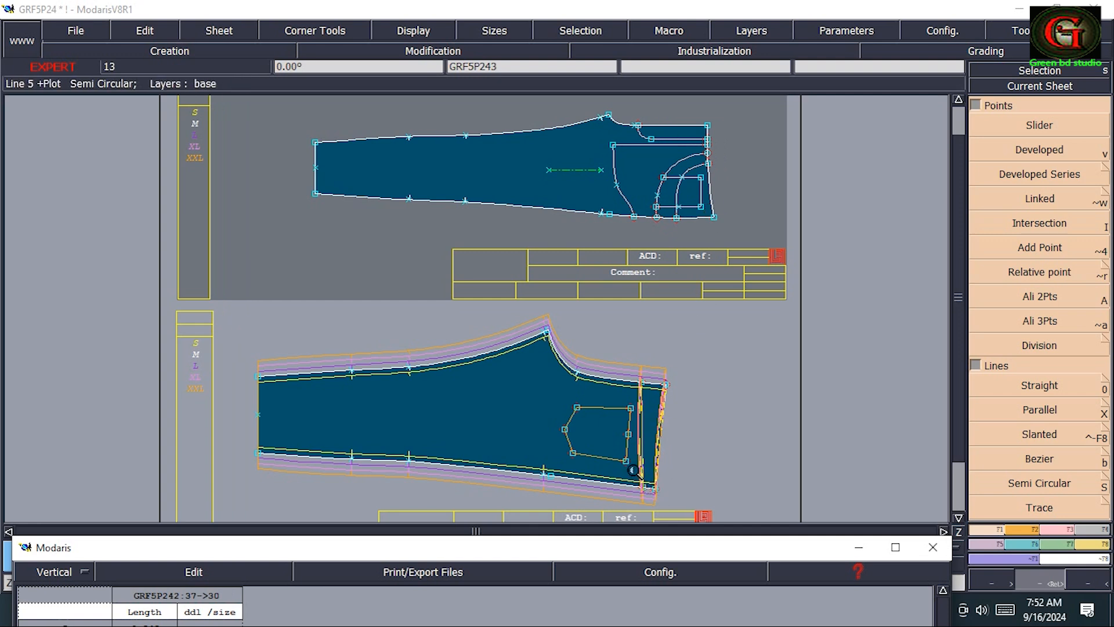
- Report the X grading from the front leg's lower waist corner to the back leg's lower waist and yoke-line points
left_click(664, 506)
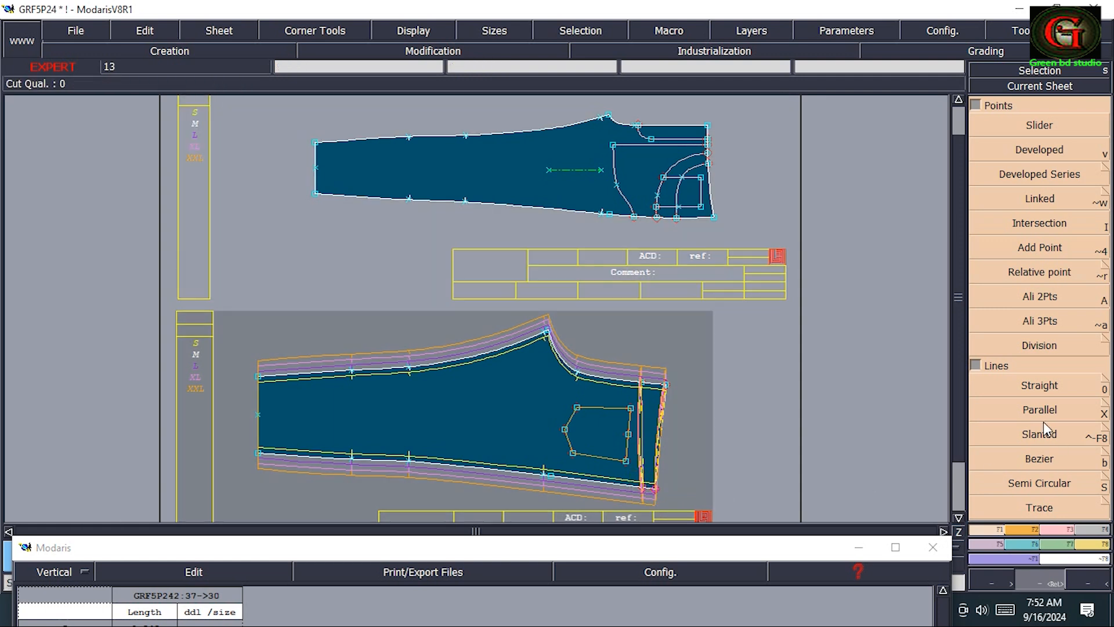
left_click(1025, 545)
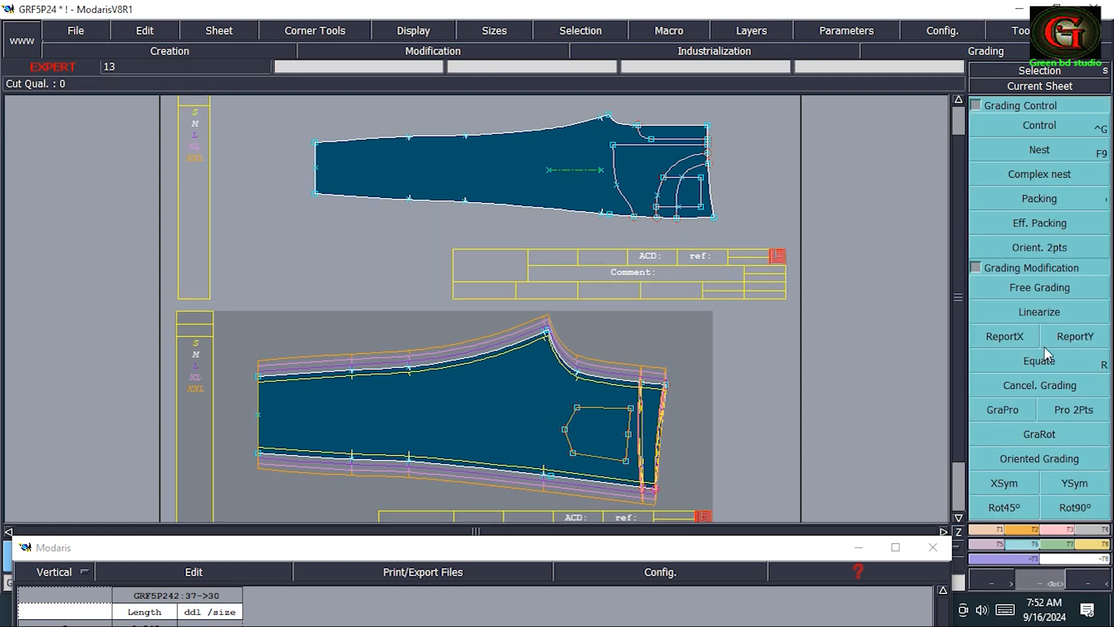
left_click(1011, 340)
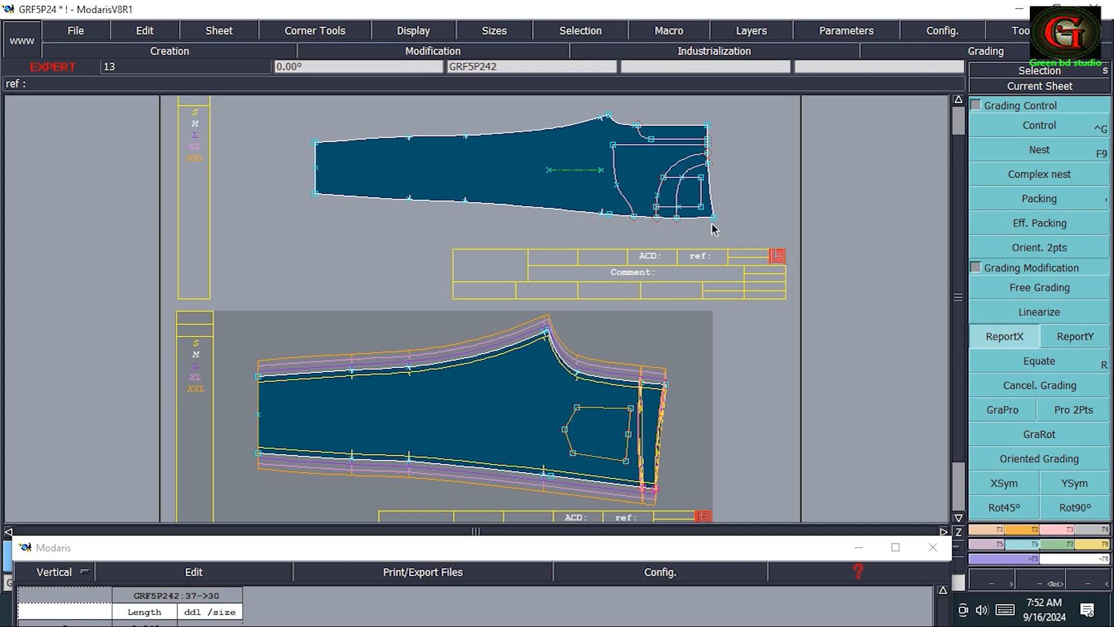
left_click(666, 494)
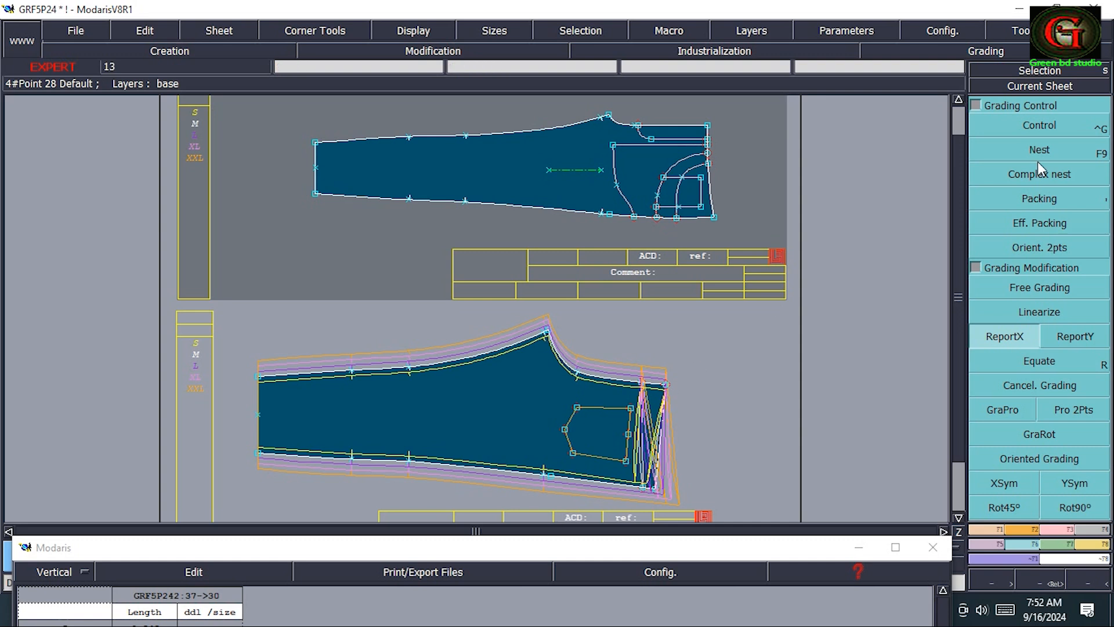
- Switch to the Excel measurement chart and fill the Back Rise row and the Thigh Height to Culf Height rows with blue
left_click(859, 547)
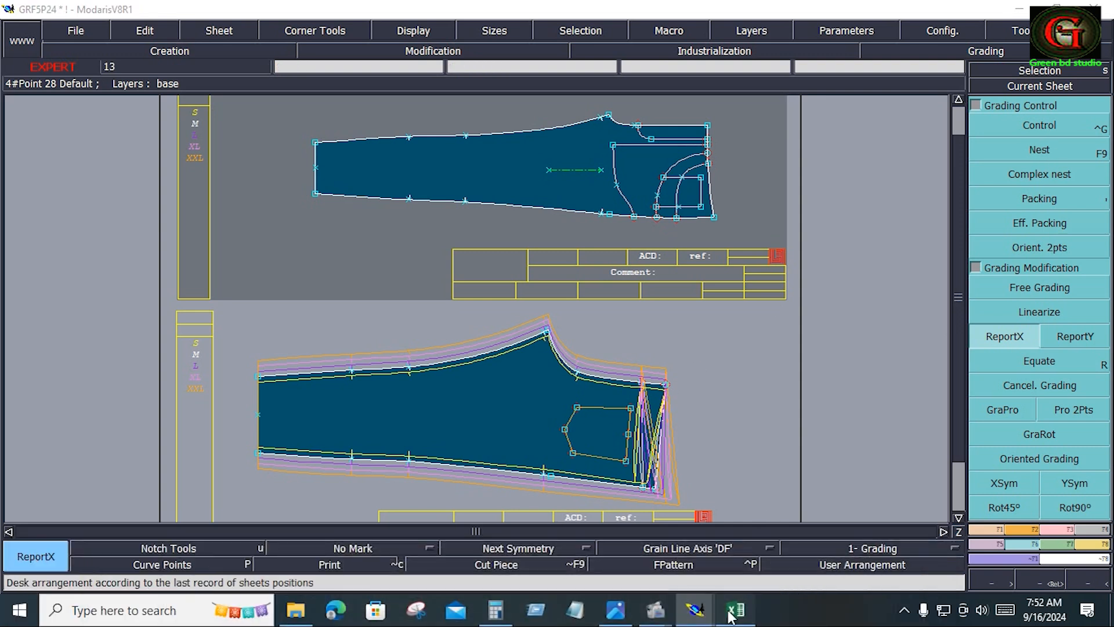
left_click(743, 607)
left_click_drag(145, 306, 473, 316)
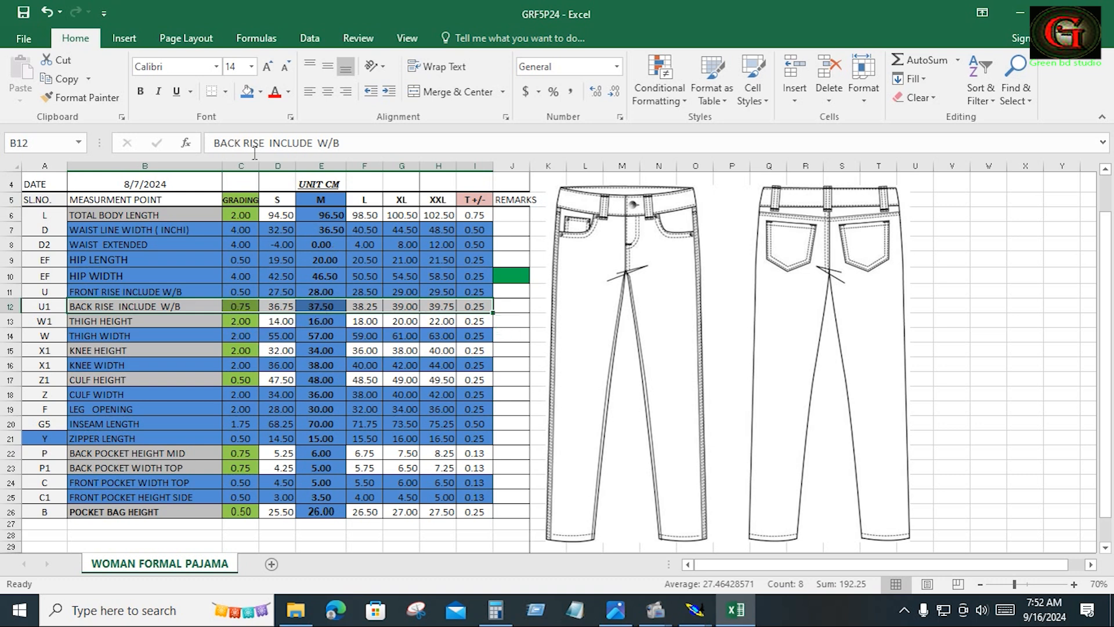
left_click(248, 92)
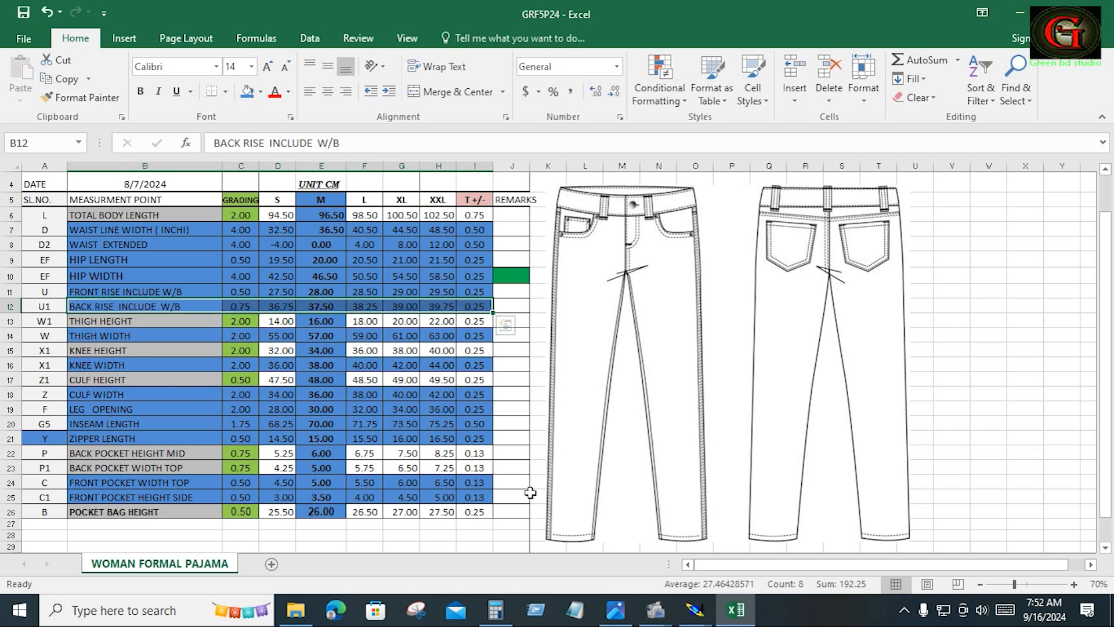
left_click_drag(73, 321, 474, 383)
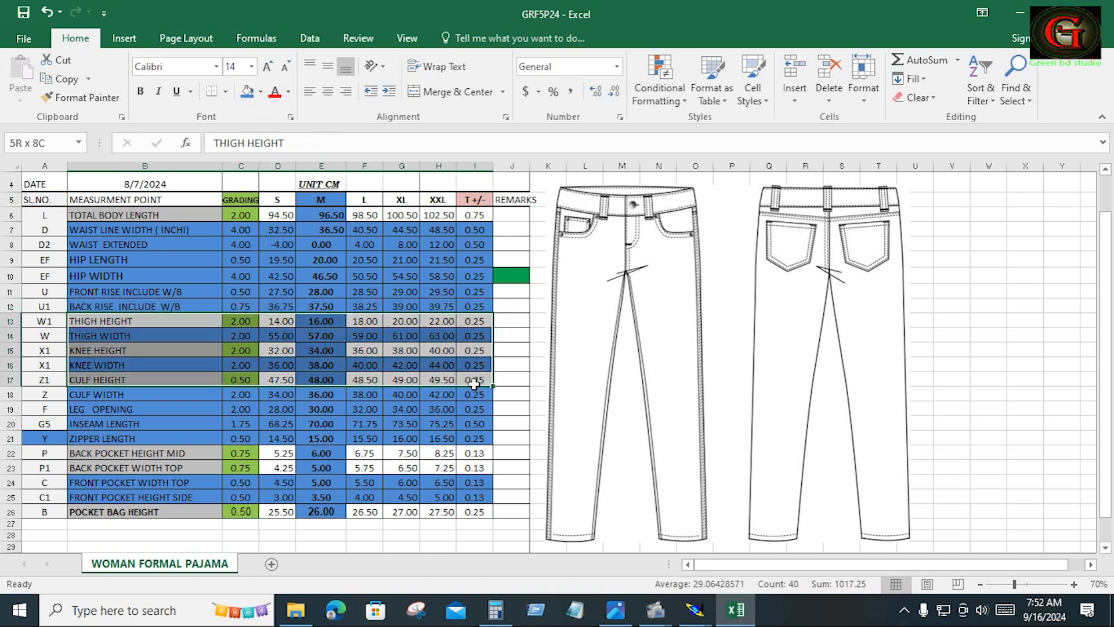
left_click(247, 91)
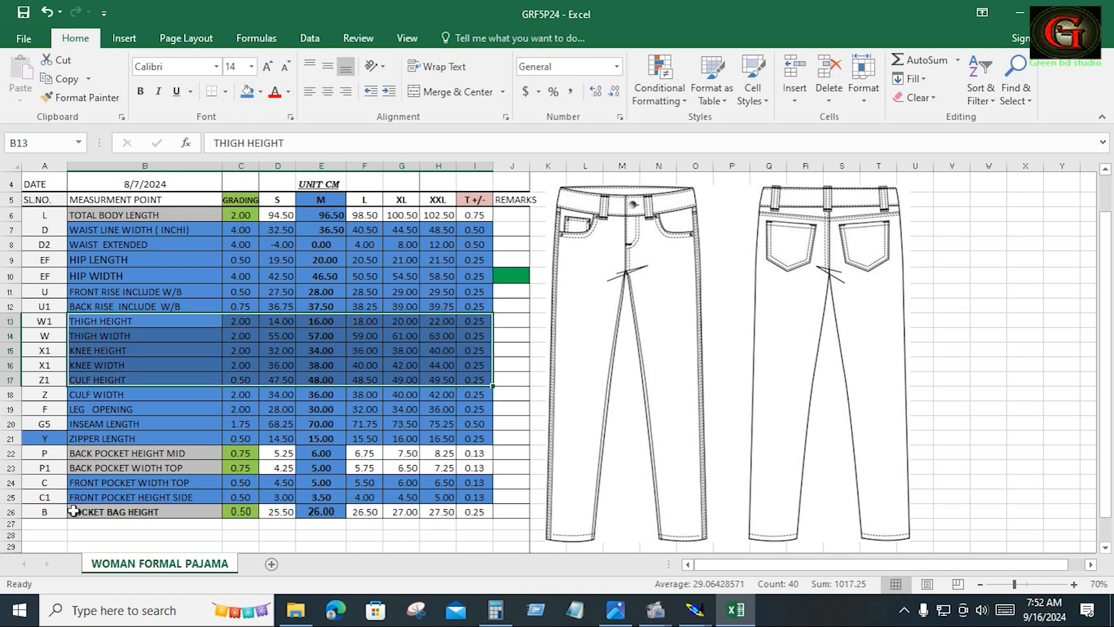
- Fill the Pocket Bag Height row with blue and set its grading to 1.00
left_click_drag(72, 510, 470, 510)
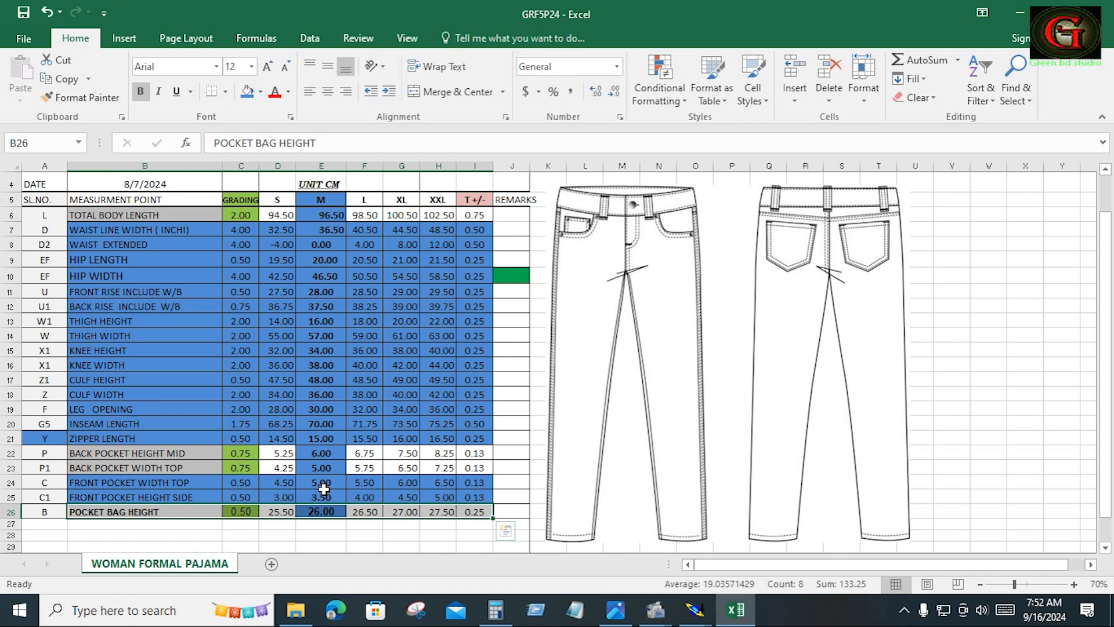
left_click(247, 93)
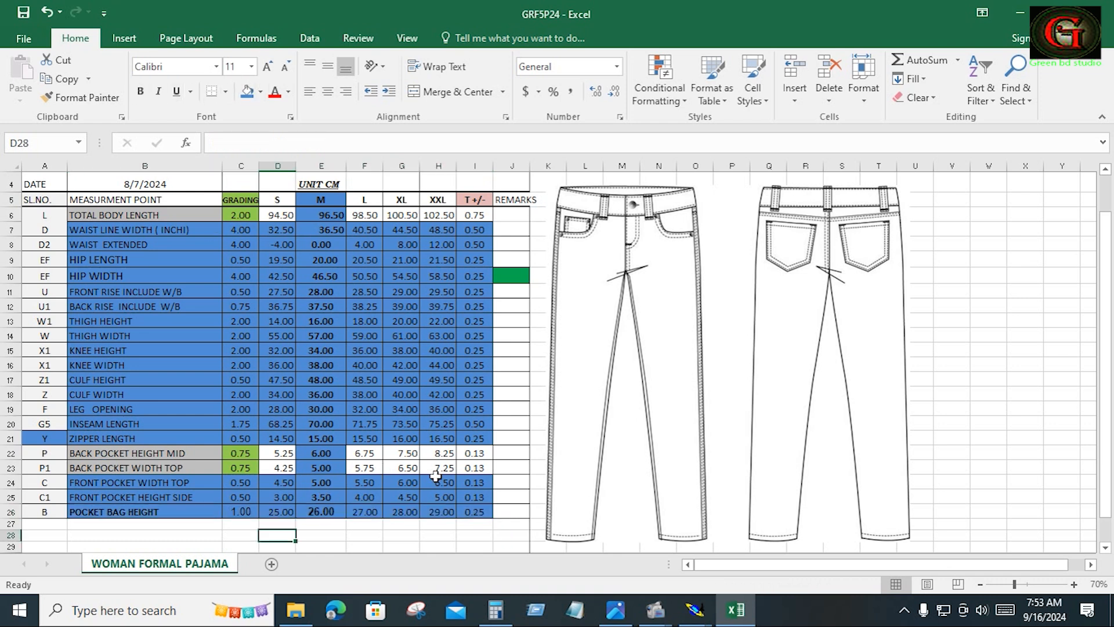
- Return to Modaris and set the ddx grading of the back leg's upper waist corner to .75 for all sizes
mouse_move(712, 614)
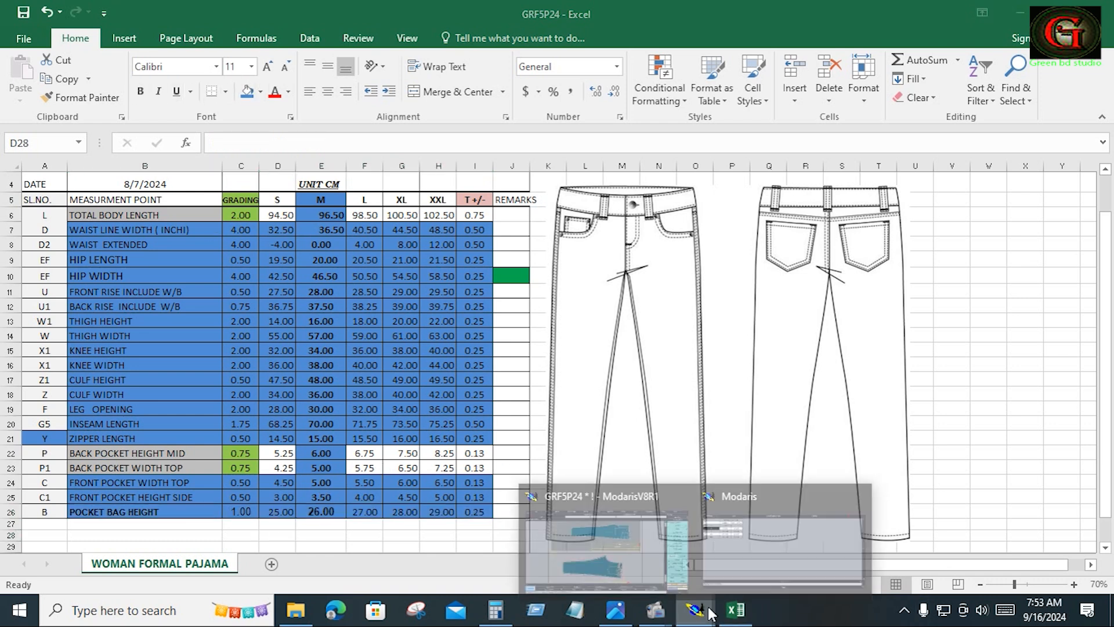
left_click(778, 534)
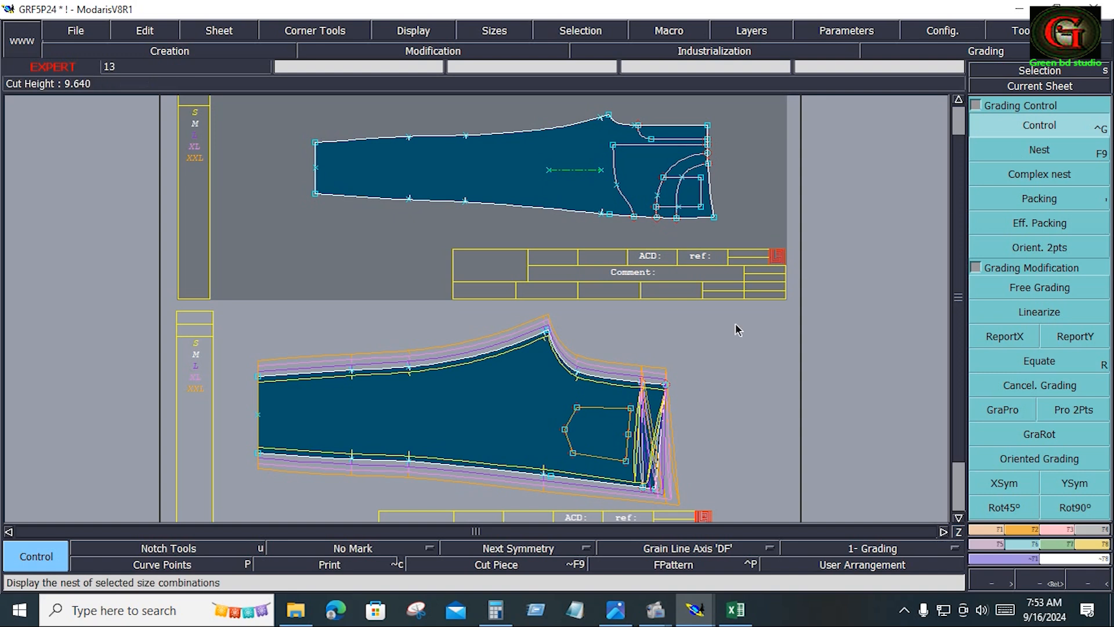
left_click(667, 386)
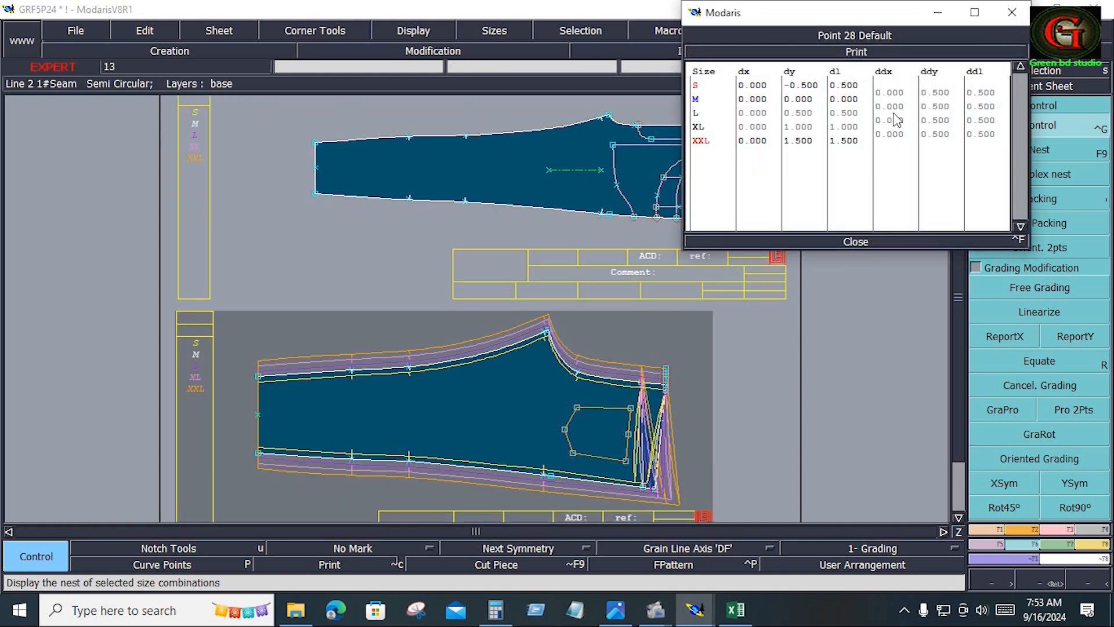
left_click_drag(890, 92, 901, 136)
type(".")
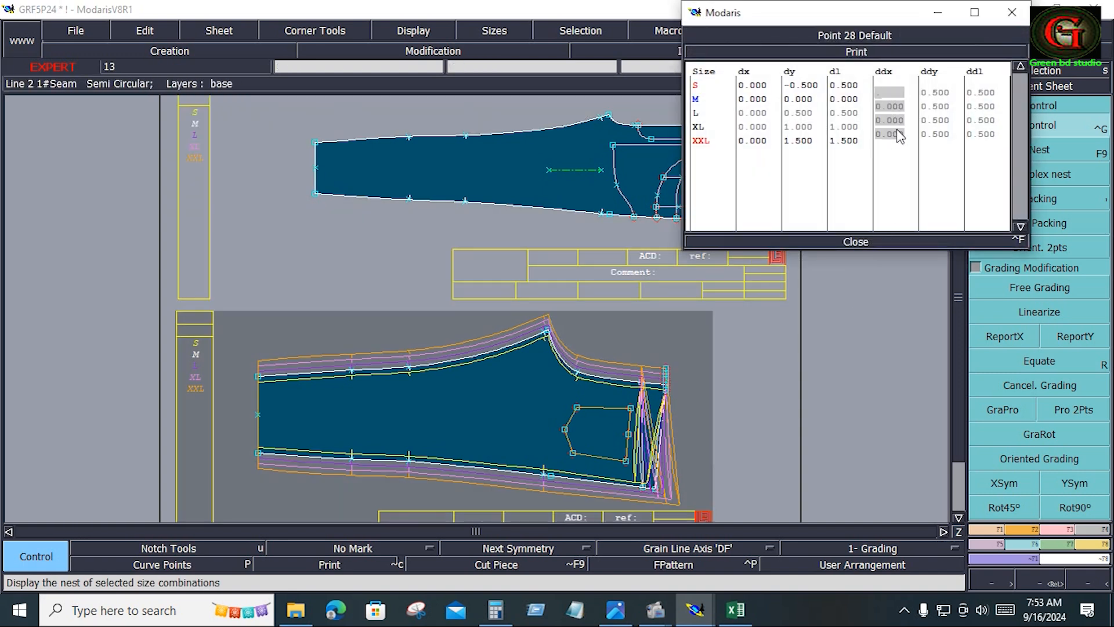
type("75")
key("Return")
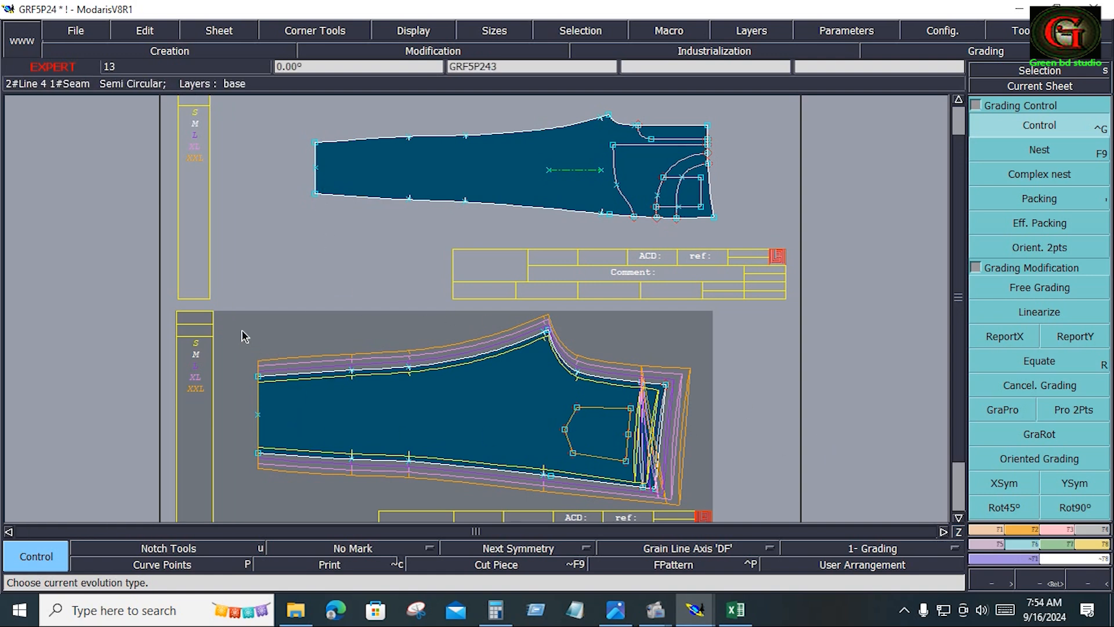
- Report the X grading from the front leg's hem to the two hem corner points of the back leg
left_click_drag(242, 331, 277, 473)
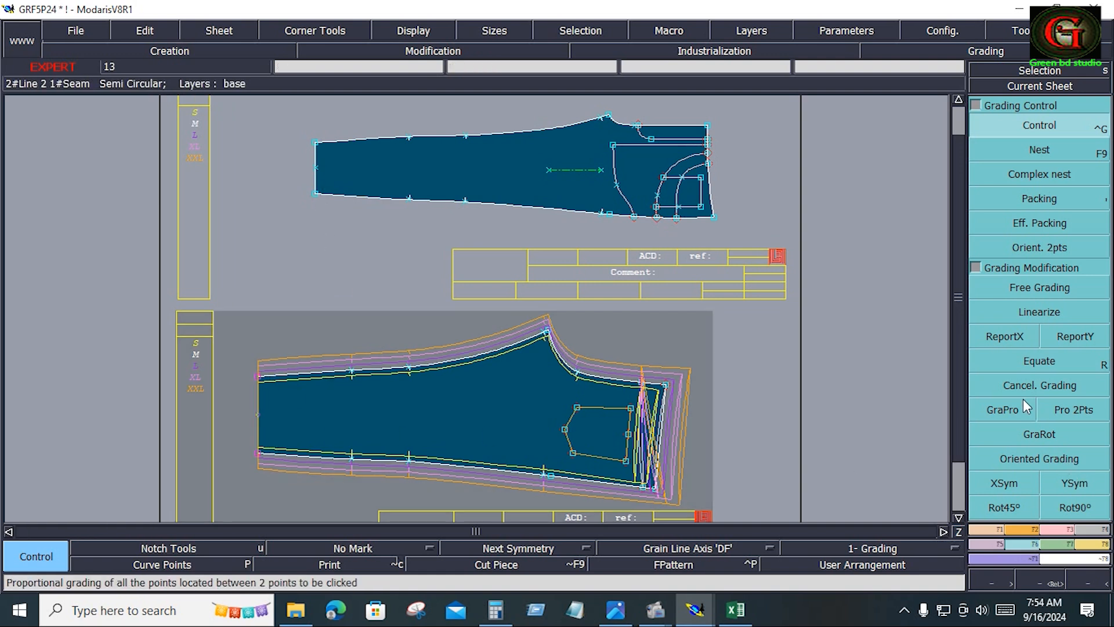
left_click(1013, 411)
left_click(1003, 334)
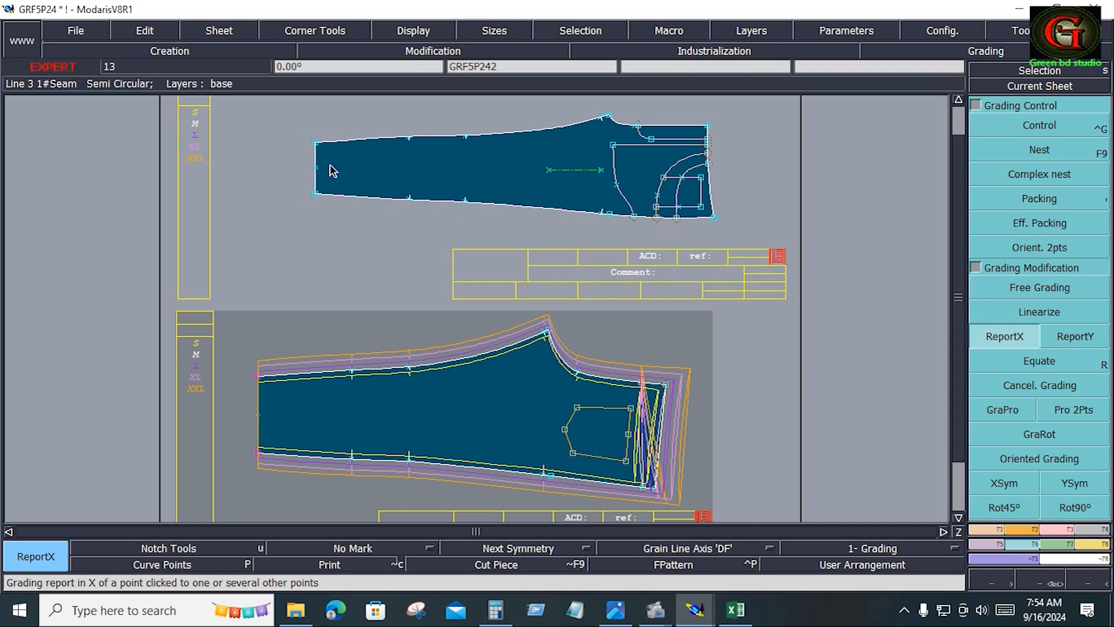
left_click(260, 379)
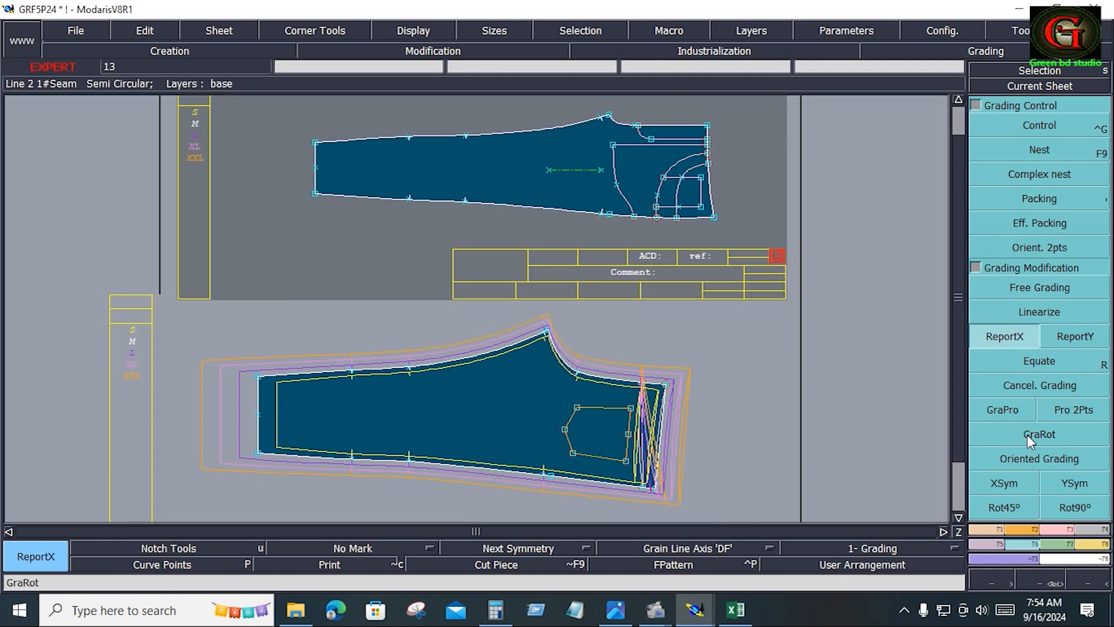
- Grade the back leg's inseam and side seam points proportionally between the thigh level and the hem with GraPro
left_click(1005, 409)
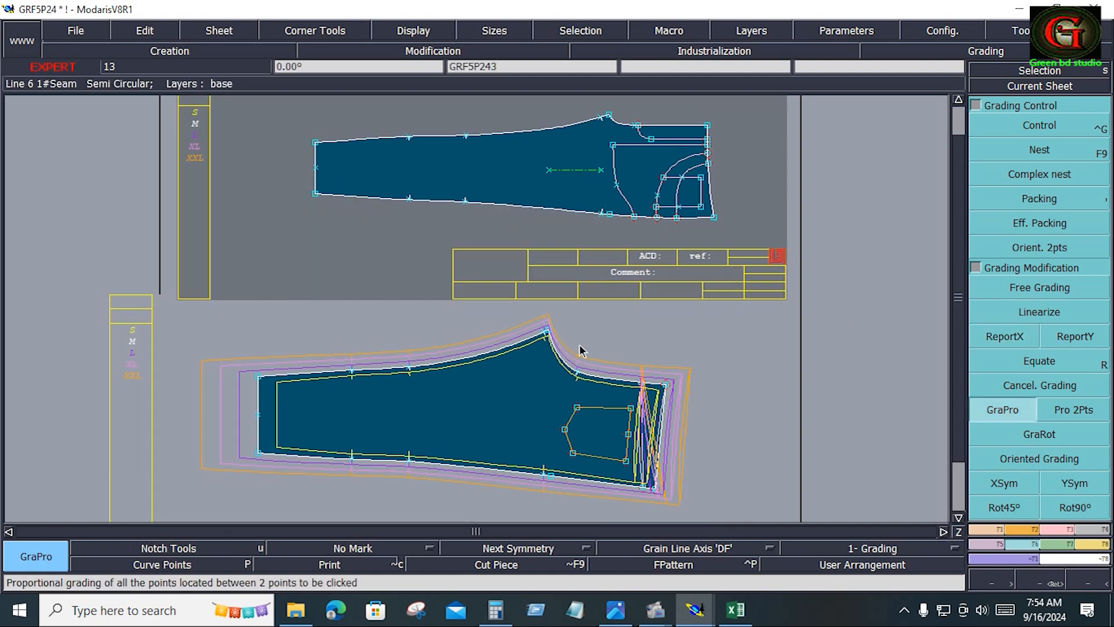
left_click(547, 334)
left_click(260, 379)
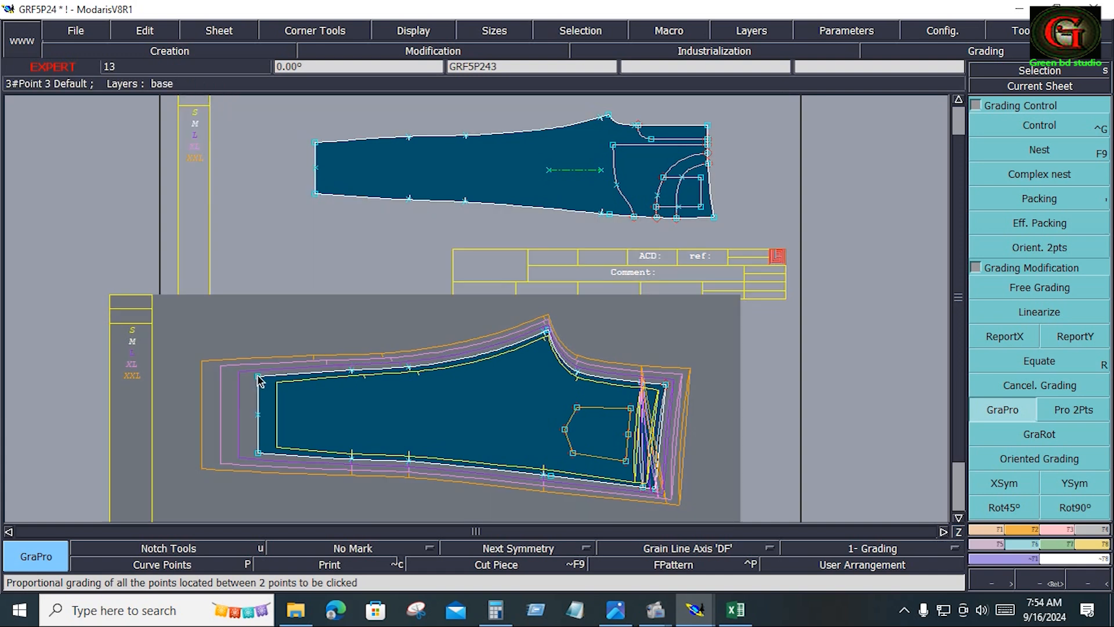
left_click(551, 477)
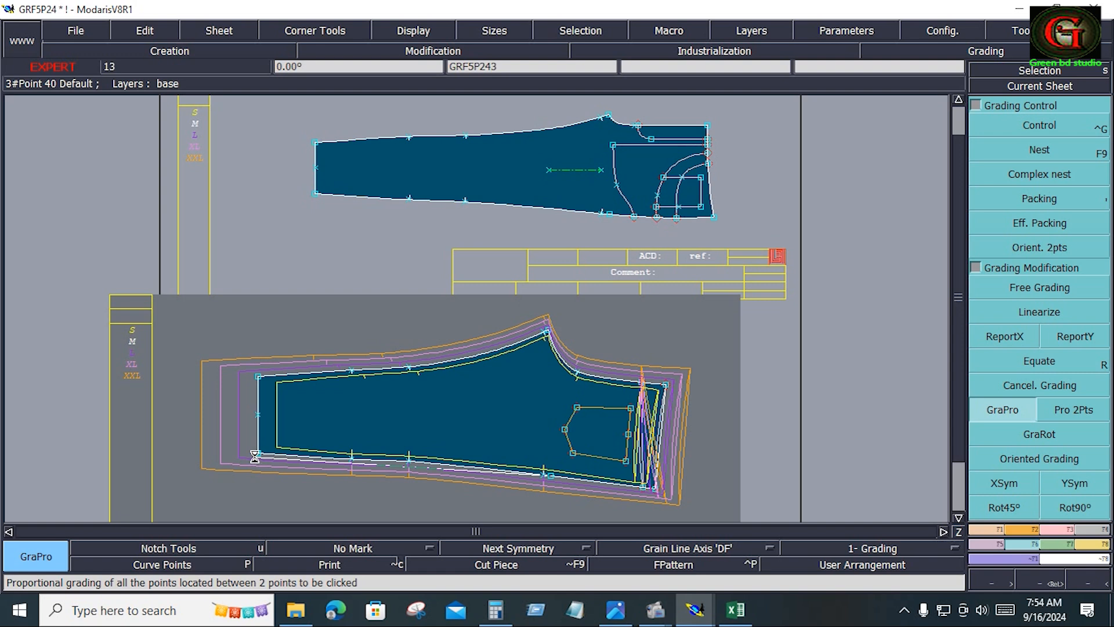
- Apply ReportY to the back leg's intermediate notches on the side seam and the inseam
left_click_drag(322, 438, 441, 476)
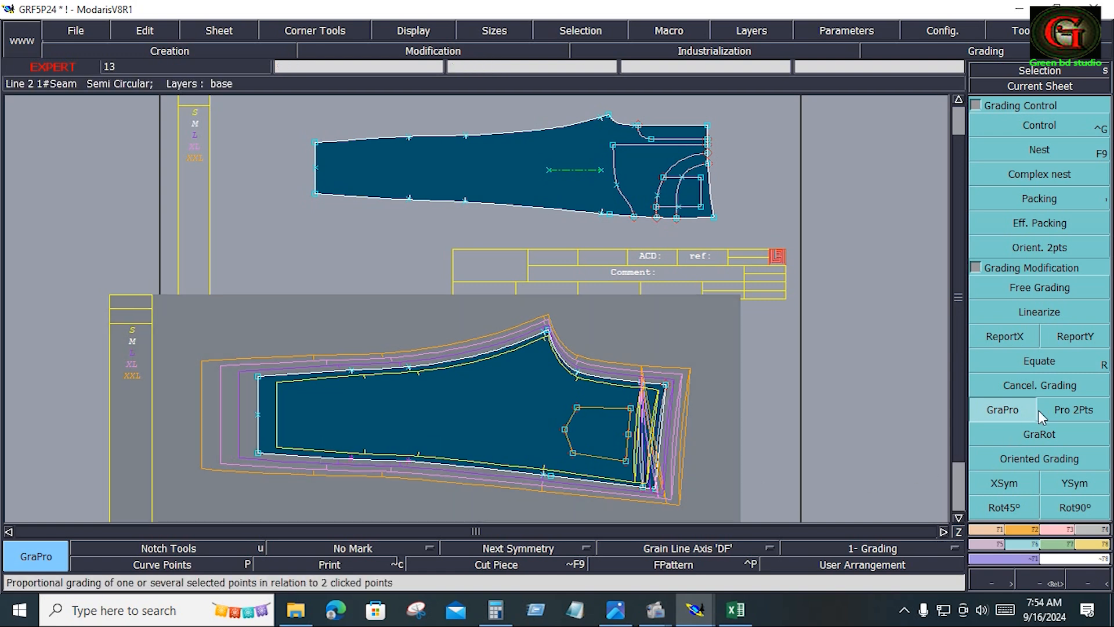
left_click(1074, 339)
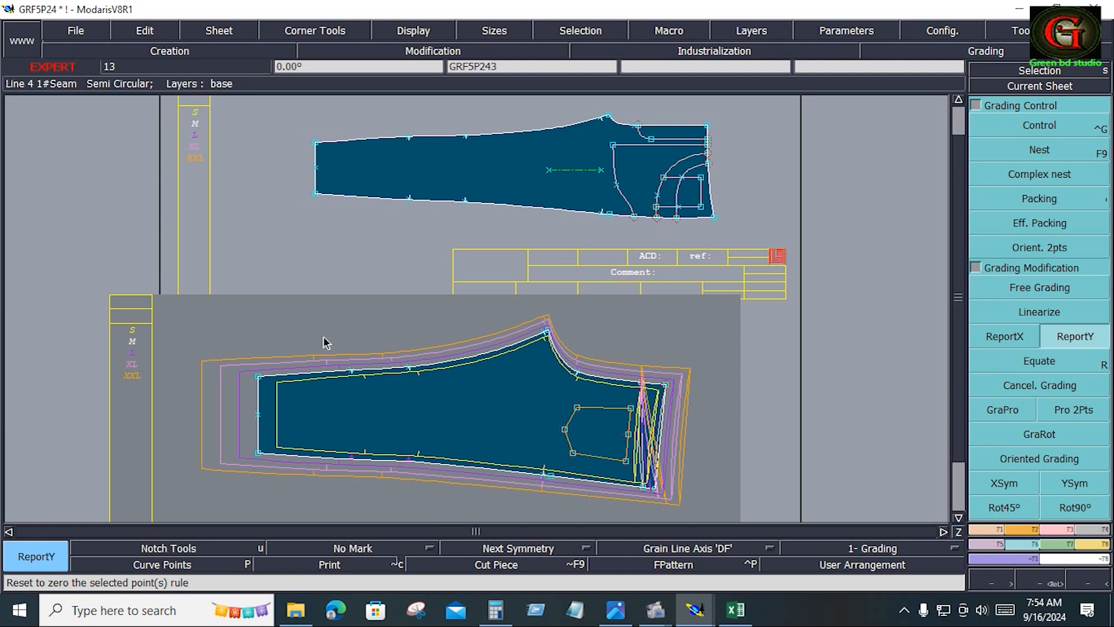
left_click_drag(309, 332, 437, 377)
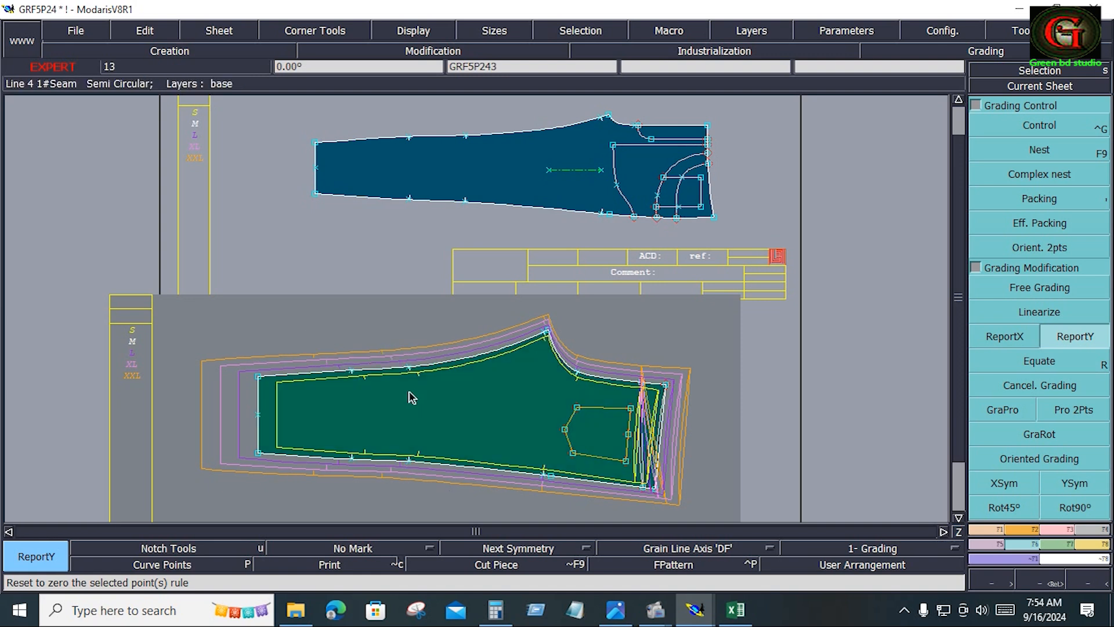
- Open the measurement spreadsheet, clear its contents and select all sizes of the front and back legs
left_click(714, 51)
left_click(1039, 124)
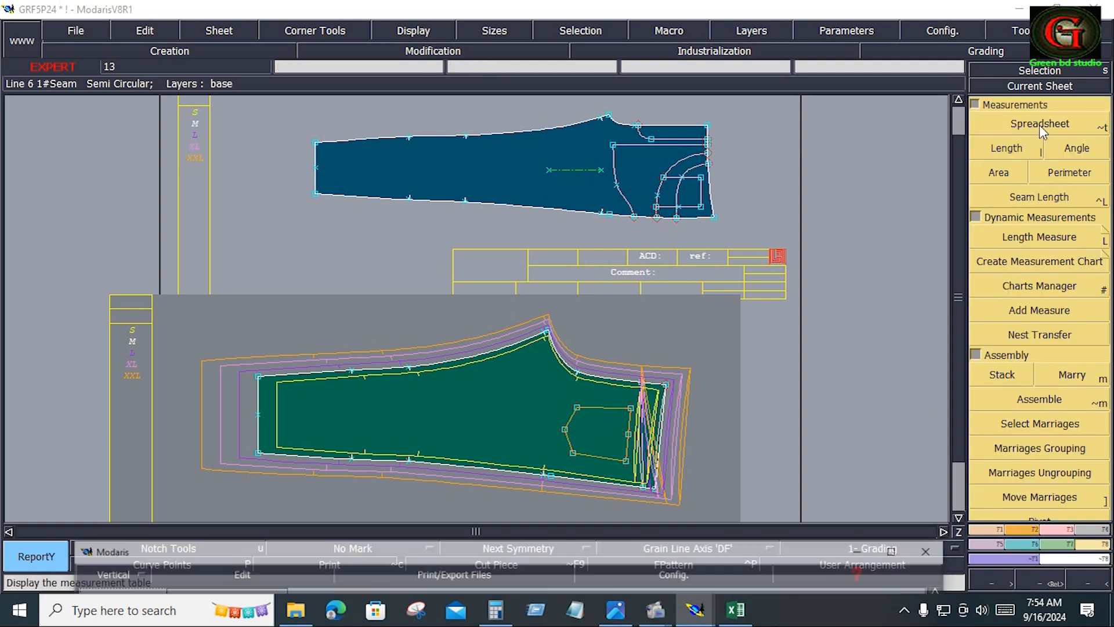
left_click_drag(659, 554, 660, 371)
left_click(195, 388)
left_click(139, 468)
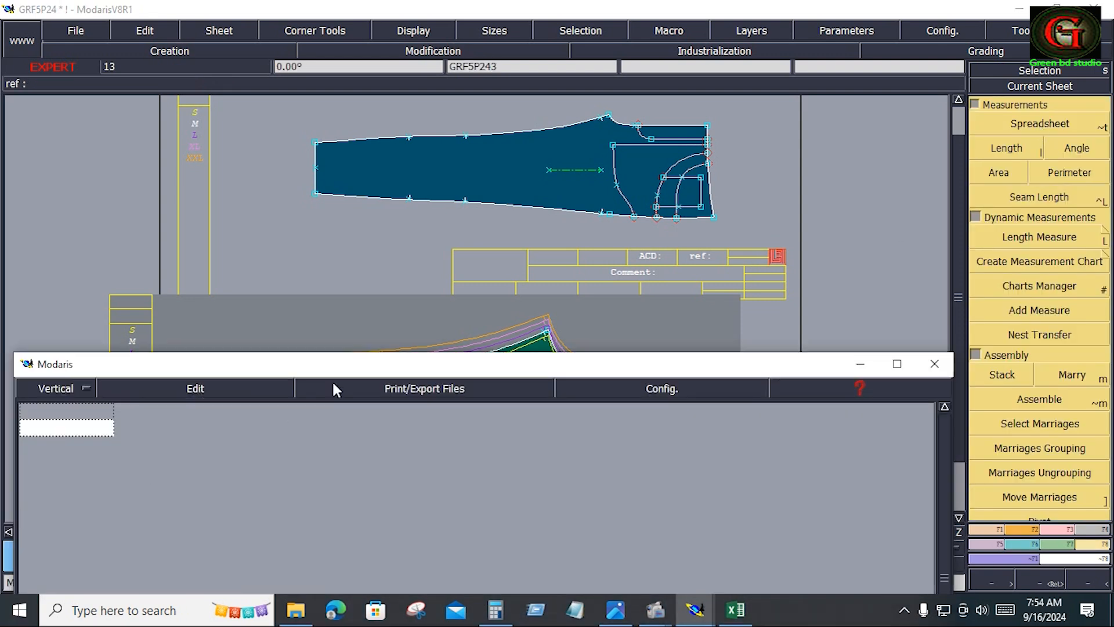
left_click_drag(344, 374, 374, 474)
left_click_drag(113, 299, 151, 389)
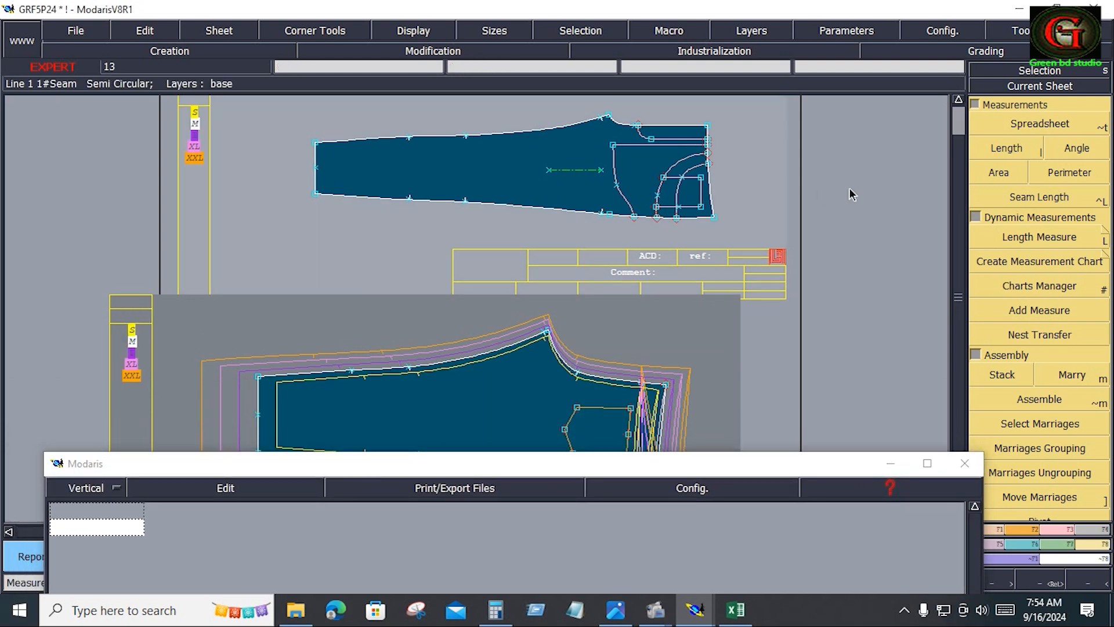
- Measure the inseam length from crotch point to hem on the back and front legs and compare their grading across sizes
left_click(1013, 152)
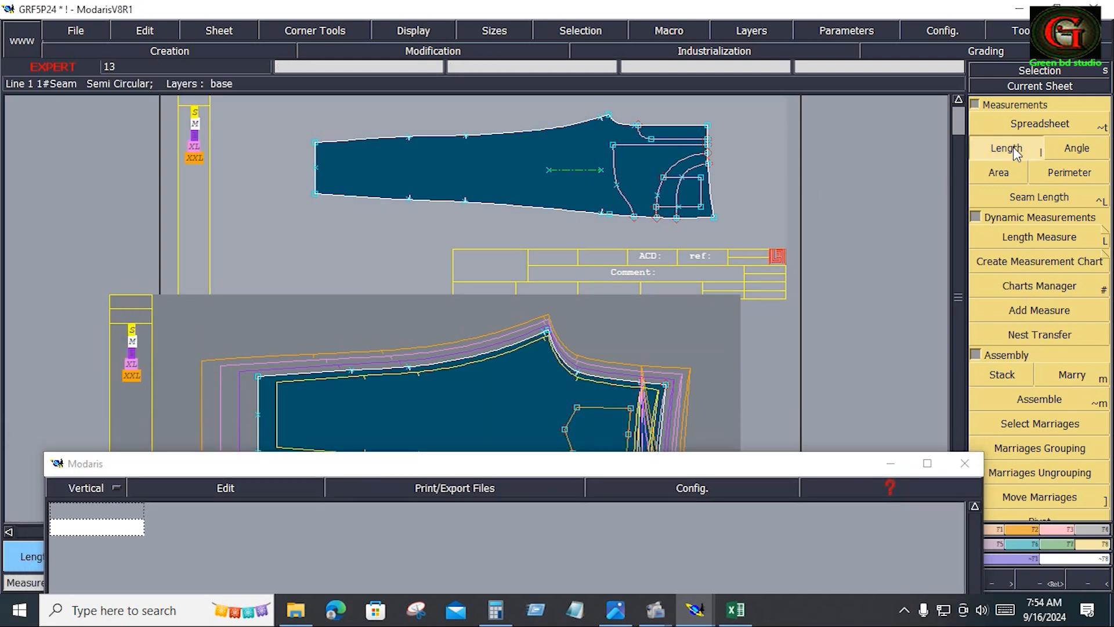
left_click(549, 333)
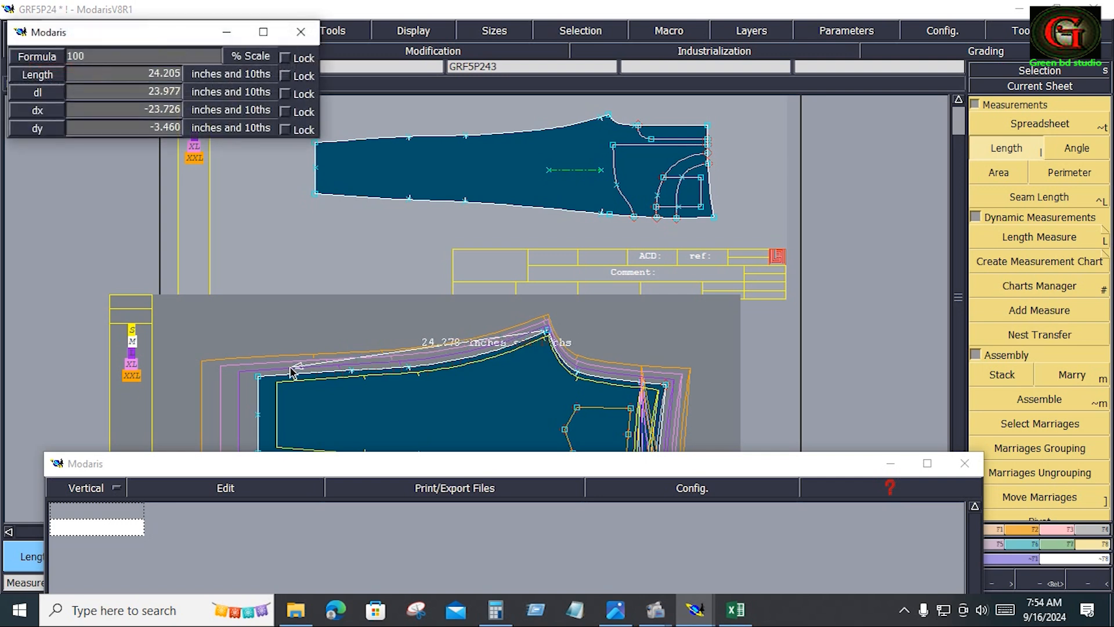
left_click(260, 378)
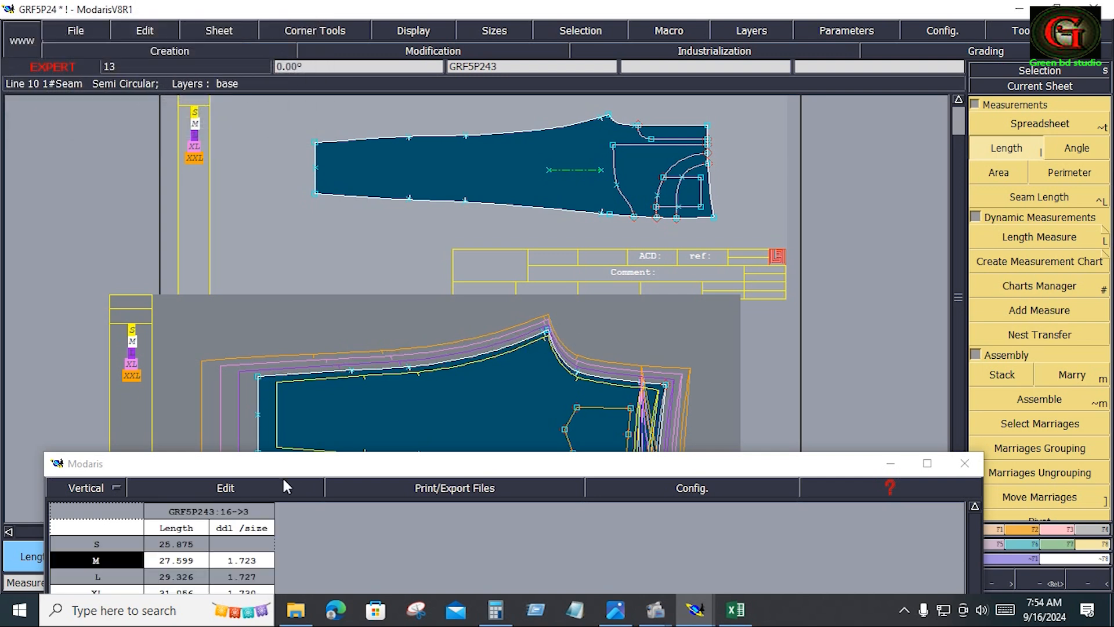
left_click(607, 119)
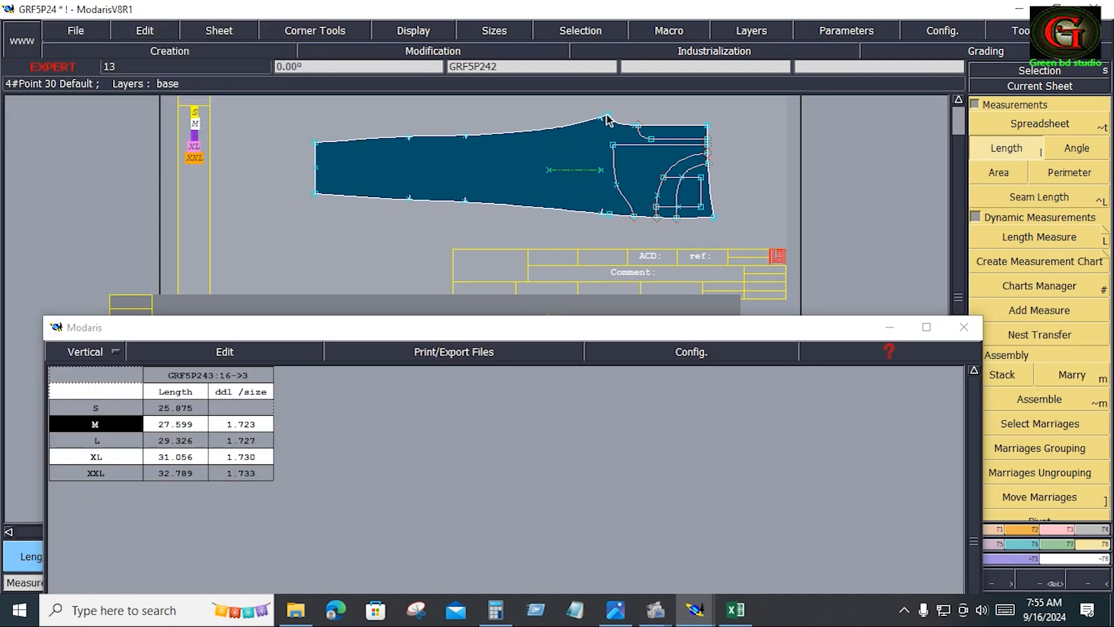
left_click(316, 145)
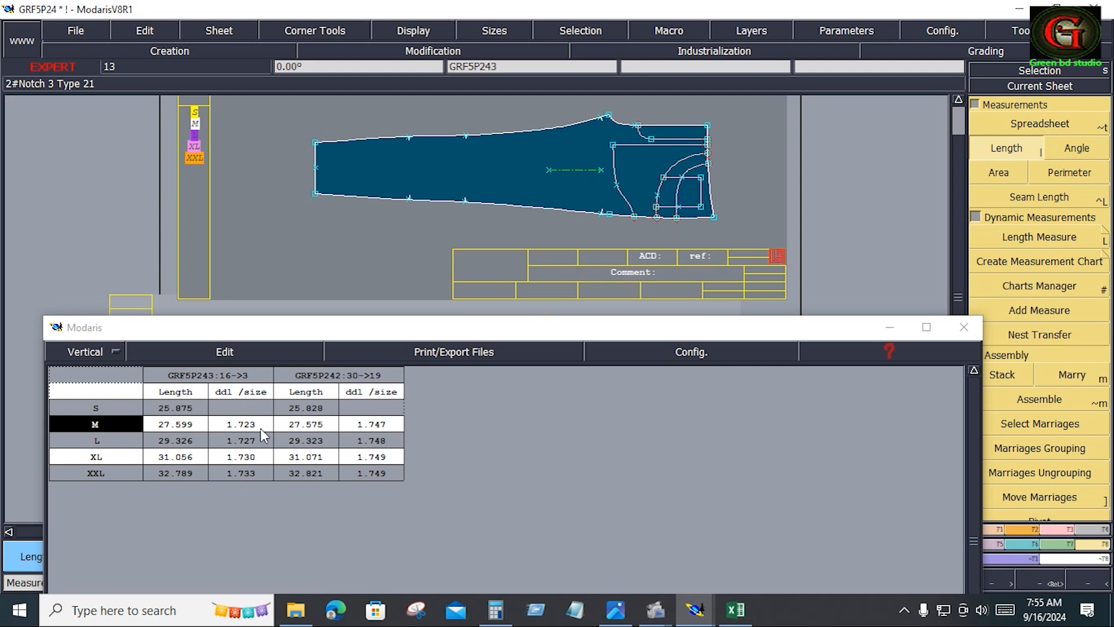
left_click_drag(345, 335, 362, 420)
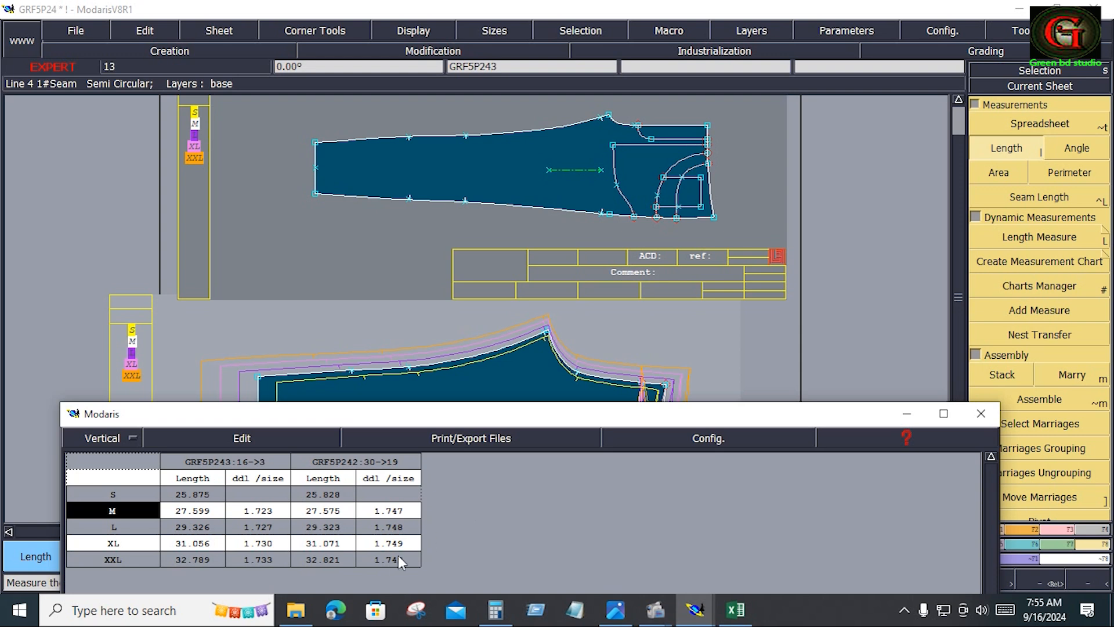
key("Return")
left_click_drag(223, 322, 557, 392)
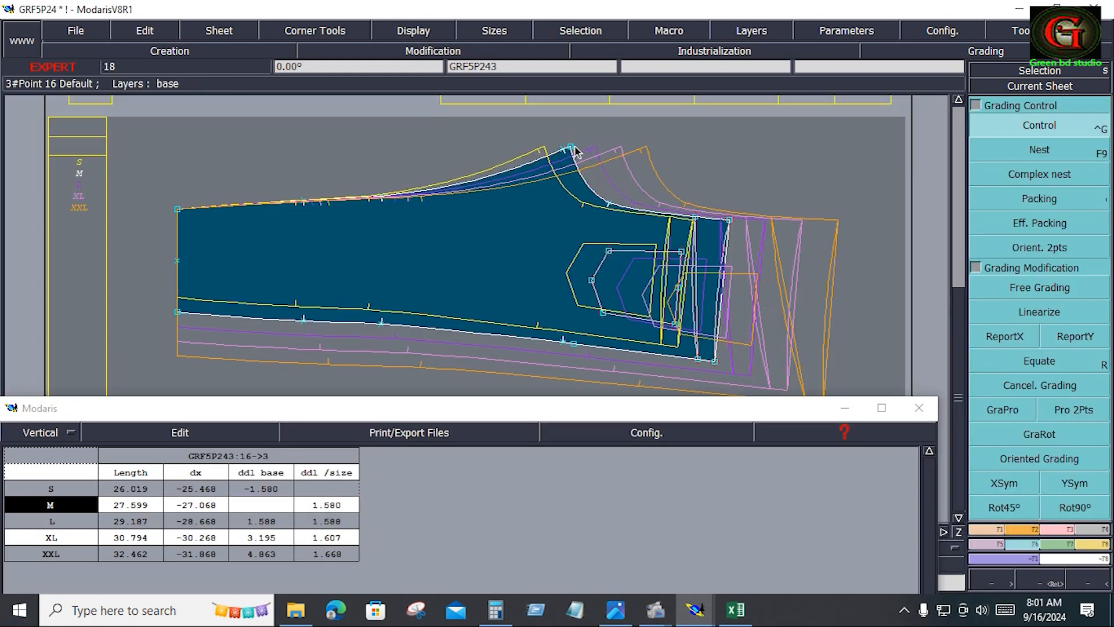
- Set the ddx grading of the back leg's crotch point to 1.76 for all sizes
left_click(574, 148)
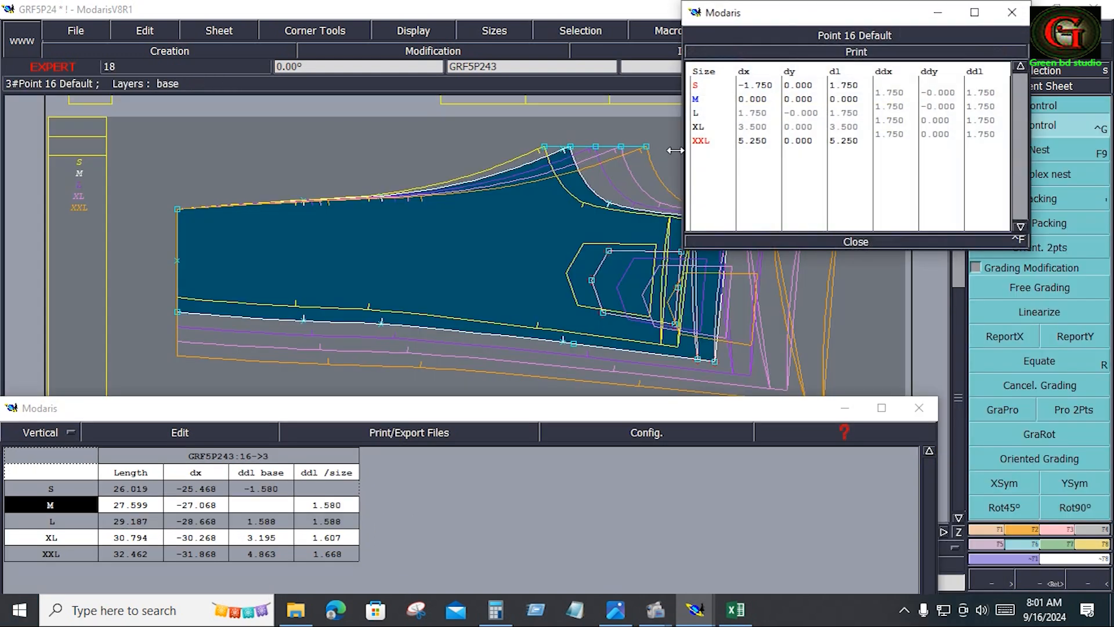
left_click_drag(897, 127, 897, 136)
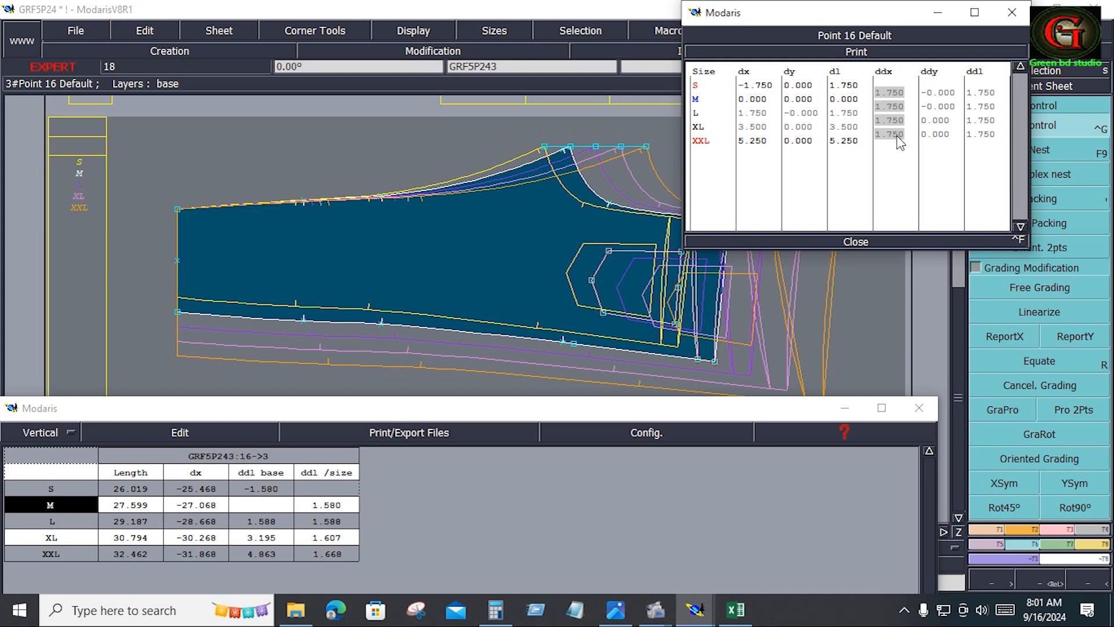
type("1")
key("Return")
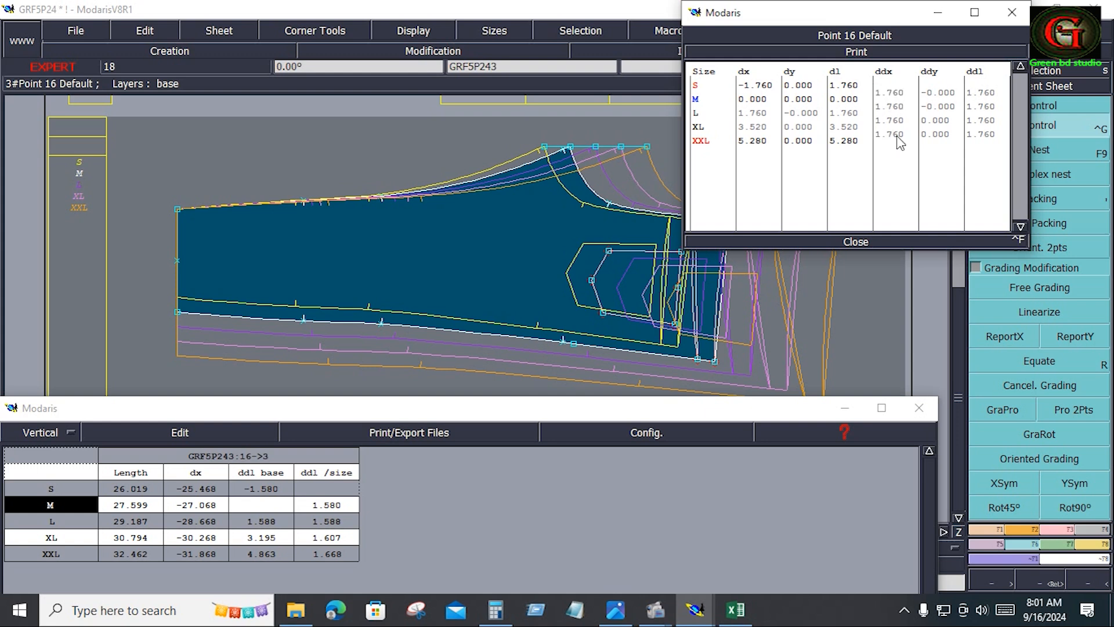
left_click(911, 241)
- Remeasure the back leg's inseam length from the crotch point to the hem
left_click(1094, 545)
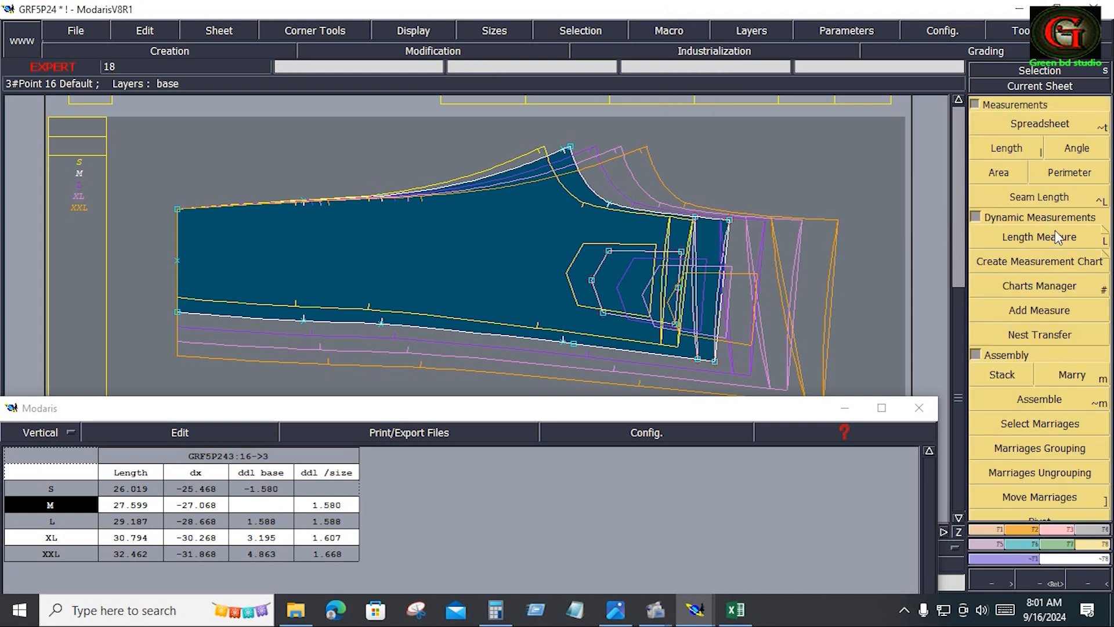
left_click(1009, 149)
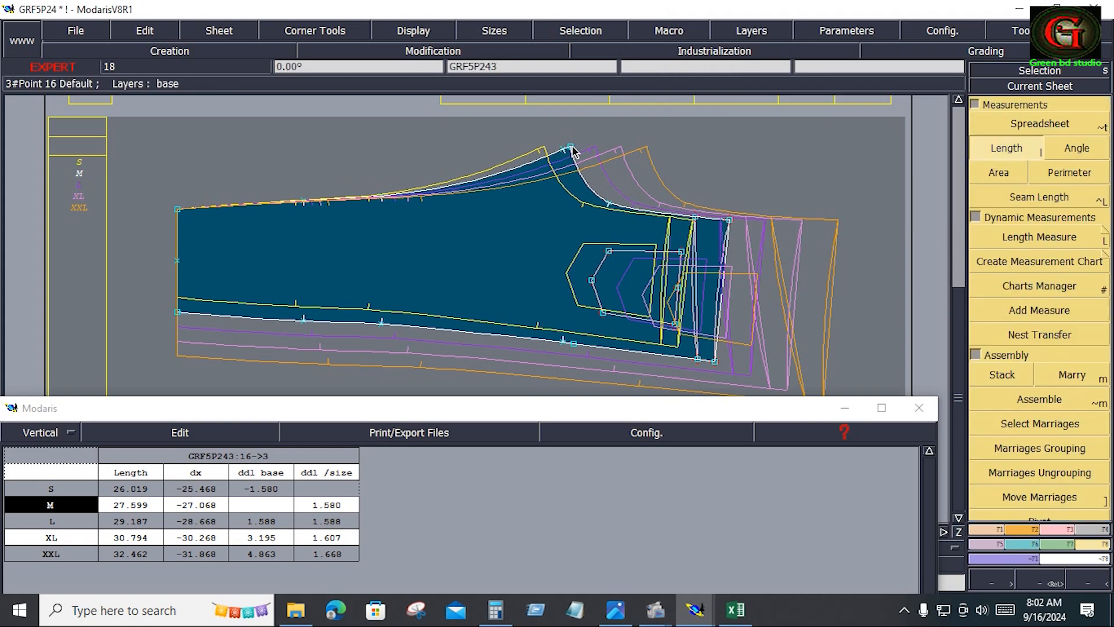
left_click(571, 147)
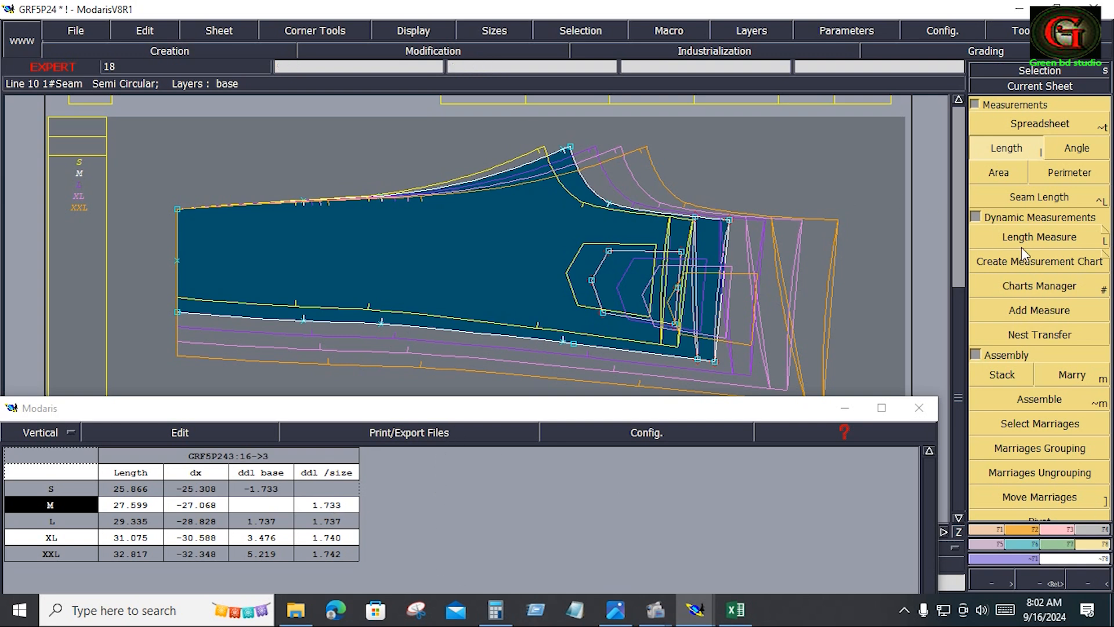
- Restack the back leg's graded nest and measure the back rise from the upper waist corner to the crotch point
left_click(1033, 560)
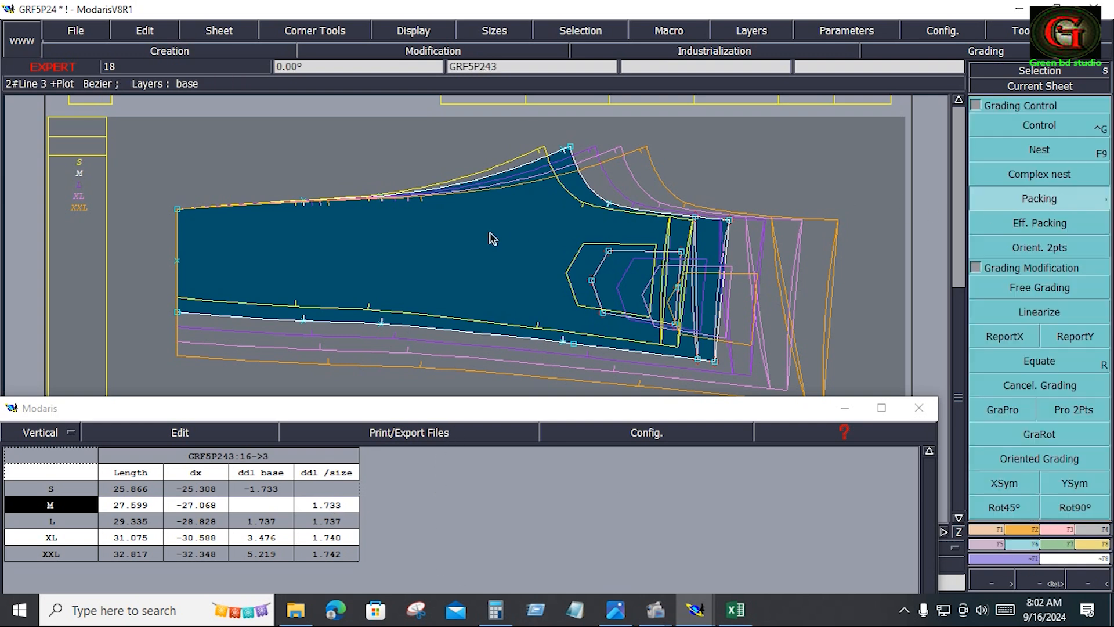
key("F8")
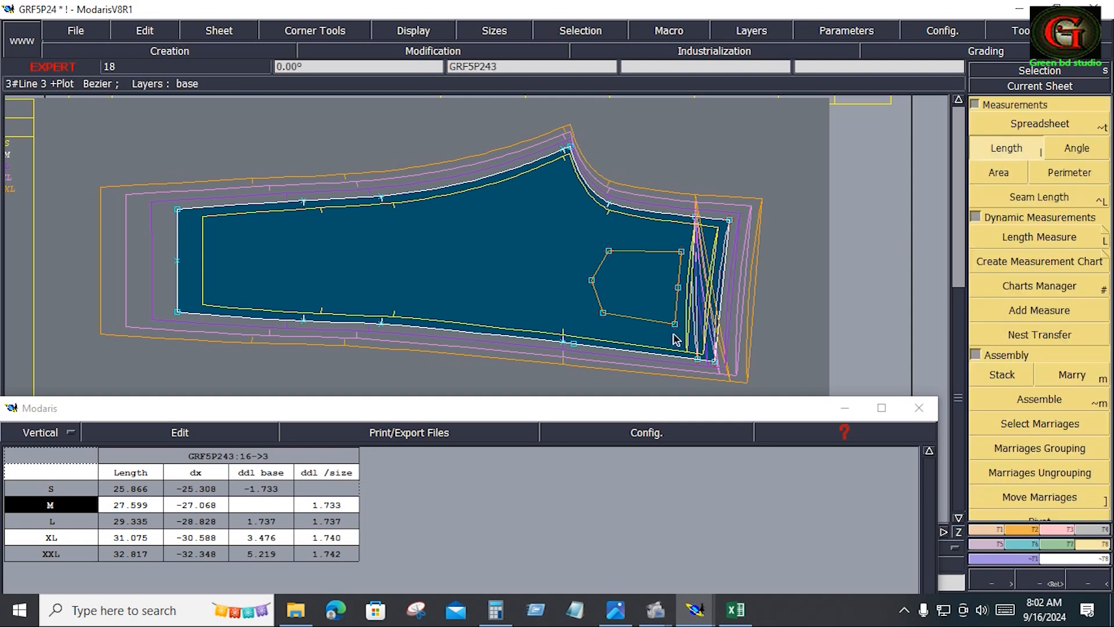
left_click(730, 221)
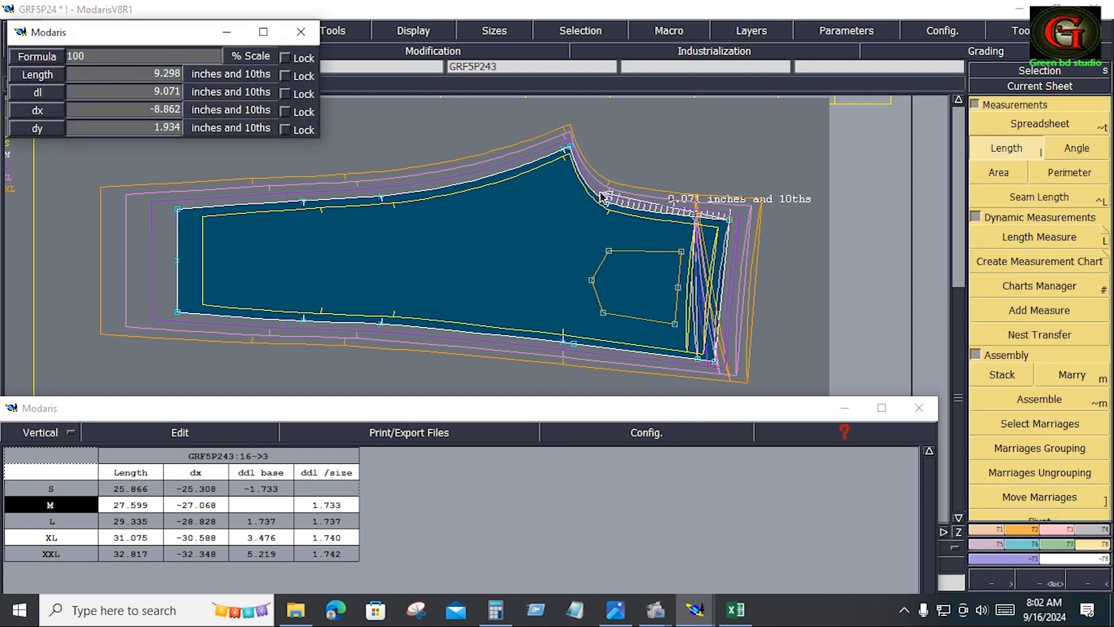
left_click(570, 147)
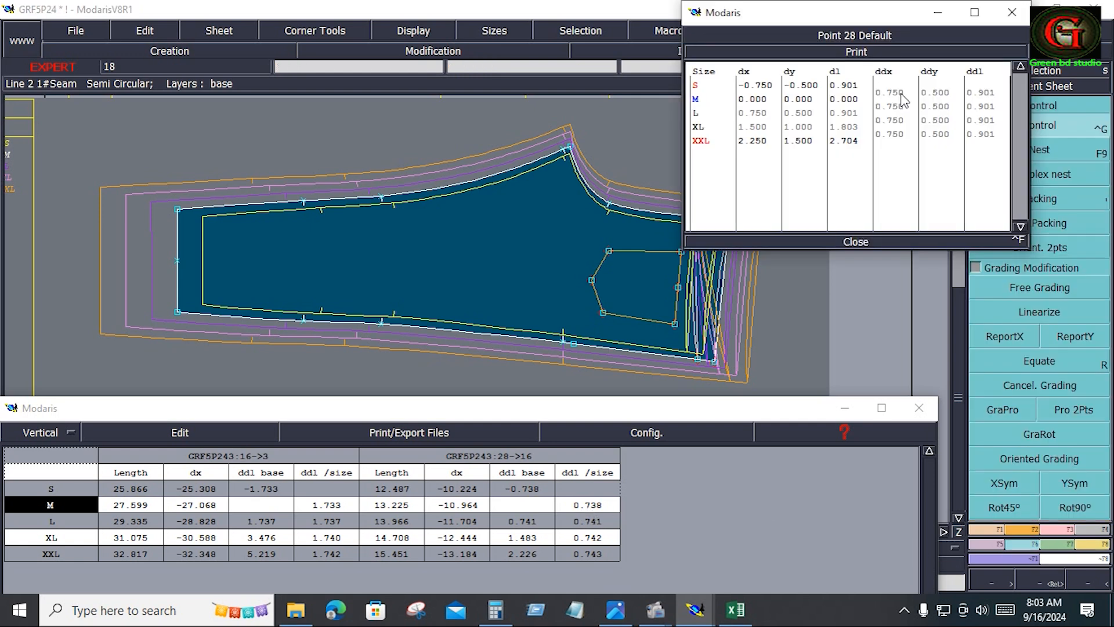
- Set the size S ddx grading of the back leg's upper waist corner to .76
left_click(901, 96)
type(".76")
key("Return")
left_click(857, 240)
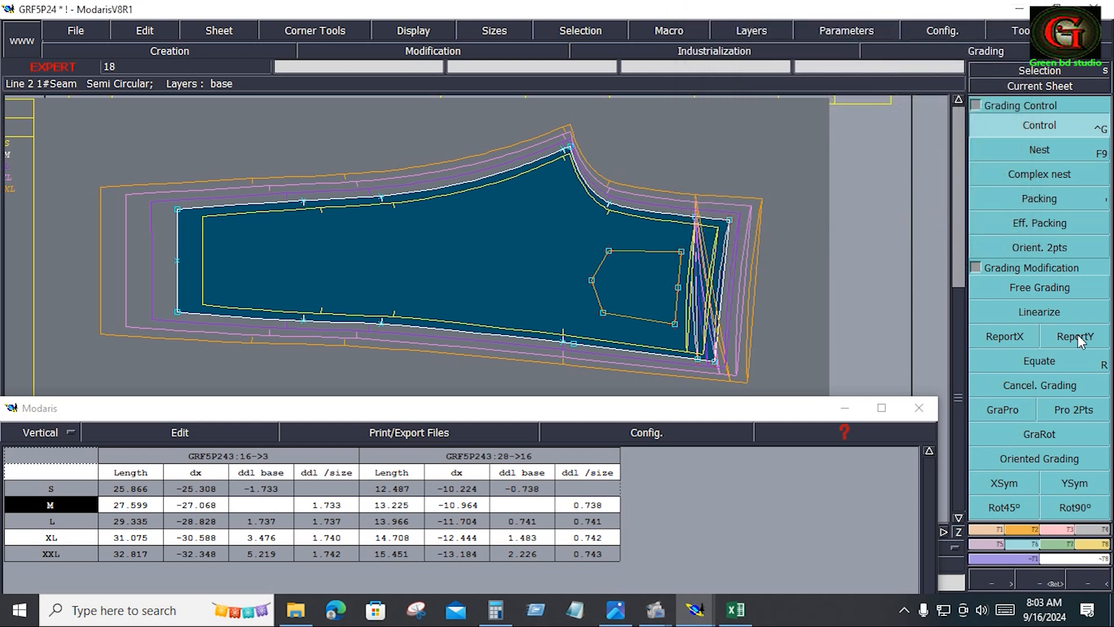
- Remeasure the back rise along the seat curve and examine its size-by-size grading in the spreadsheet
left_click(1076, 336)
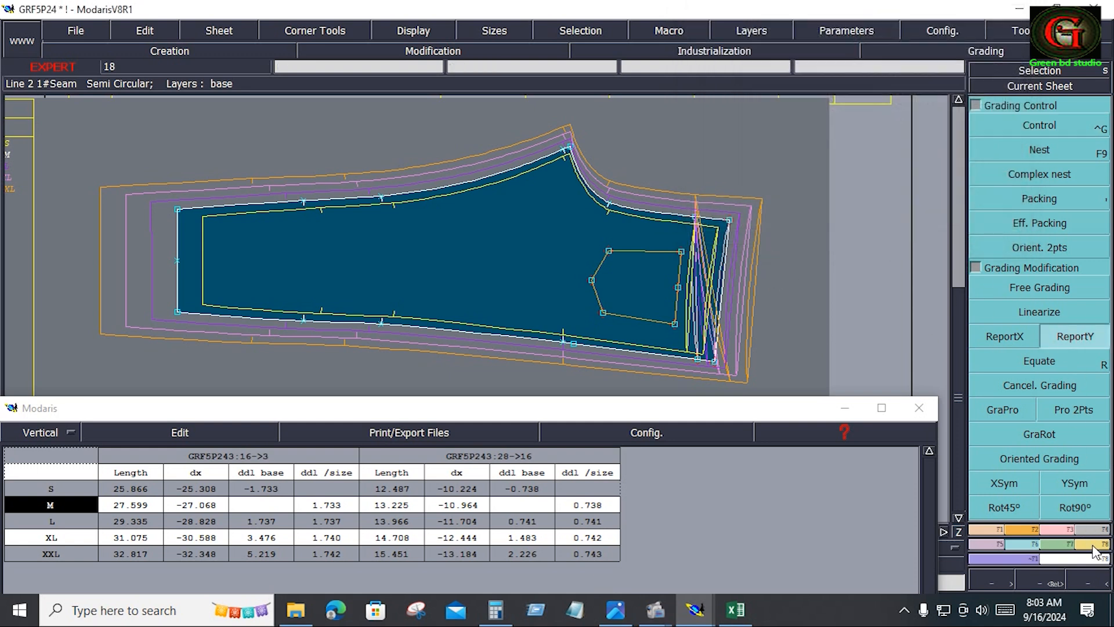
left_click(1080, 528)
left_click(1026, 152)
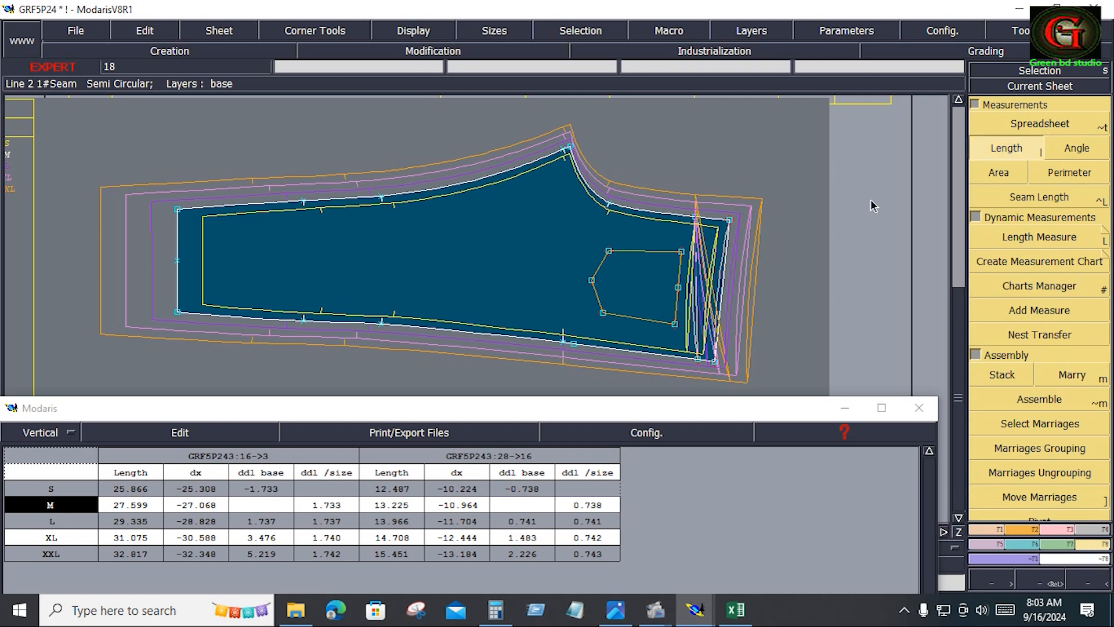
left_click(732, 221)
left_click(574, 152)
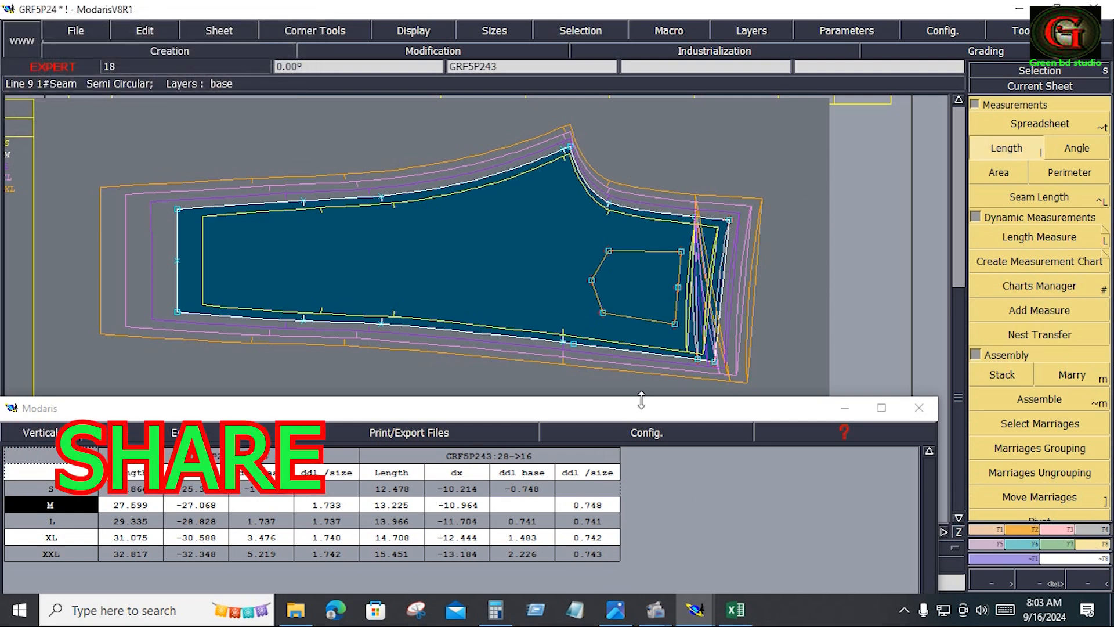
left_click_drag(673, 417, 743, 176)
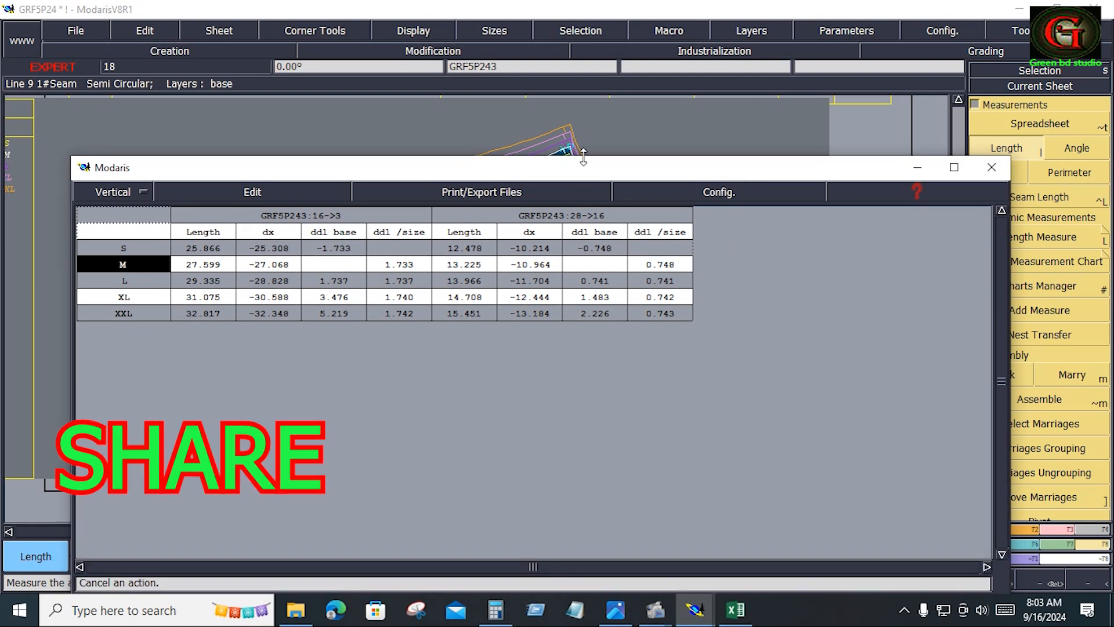
left_click_drag(586, 167, 592, 114)
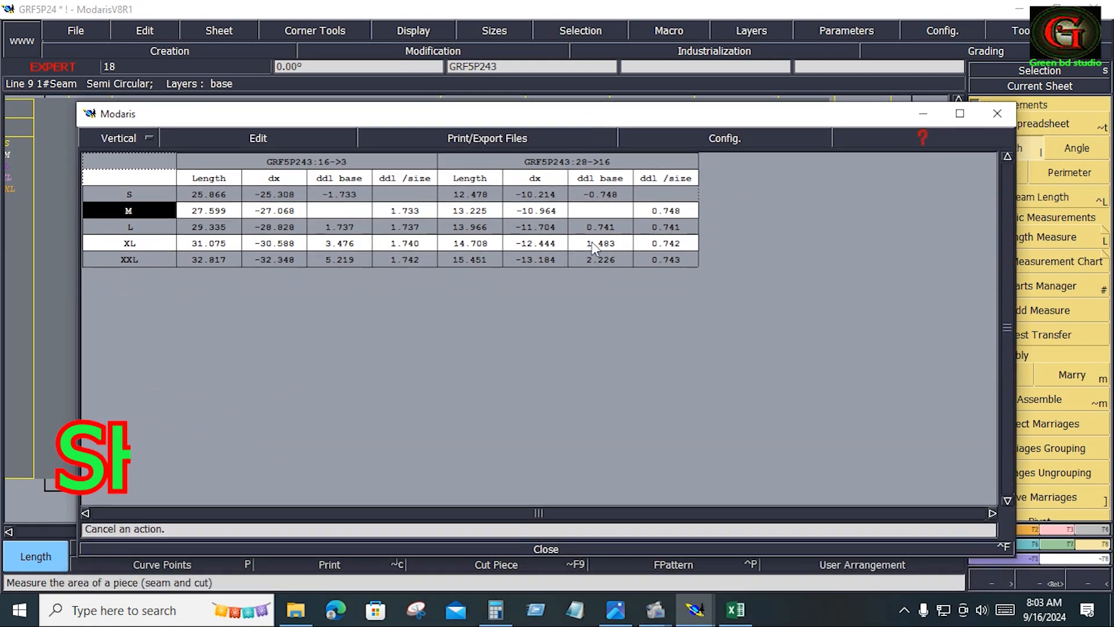
- Close the measurement spreadsheet and display only the base size of the back leg around the waist and pocket
left_click(553, 546)
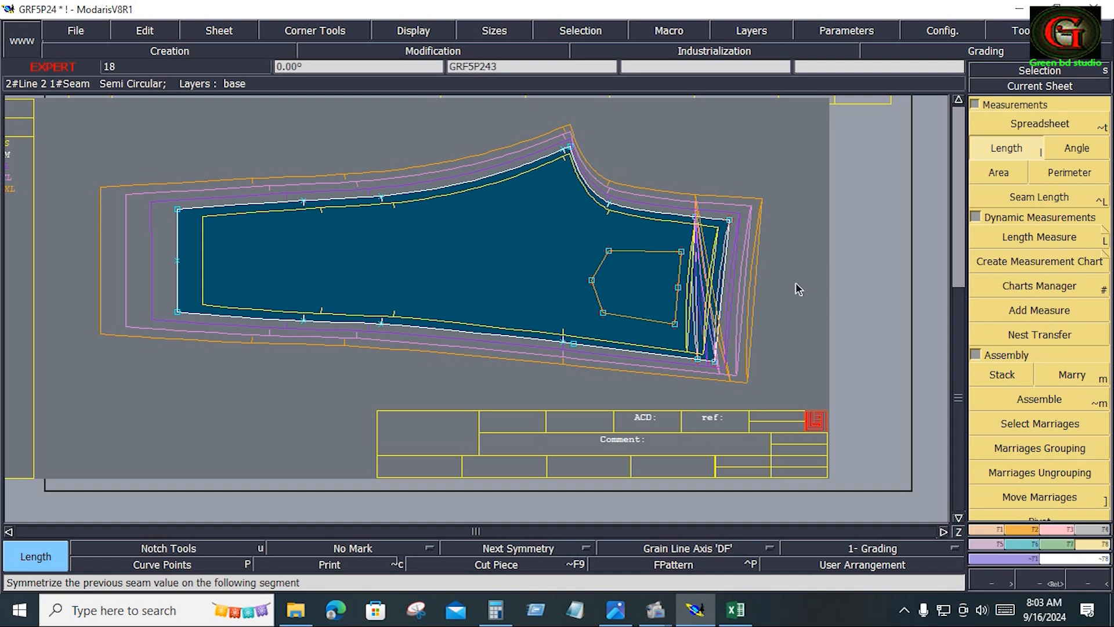
scroll(716, 285, "up", 2)
key("F9")
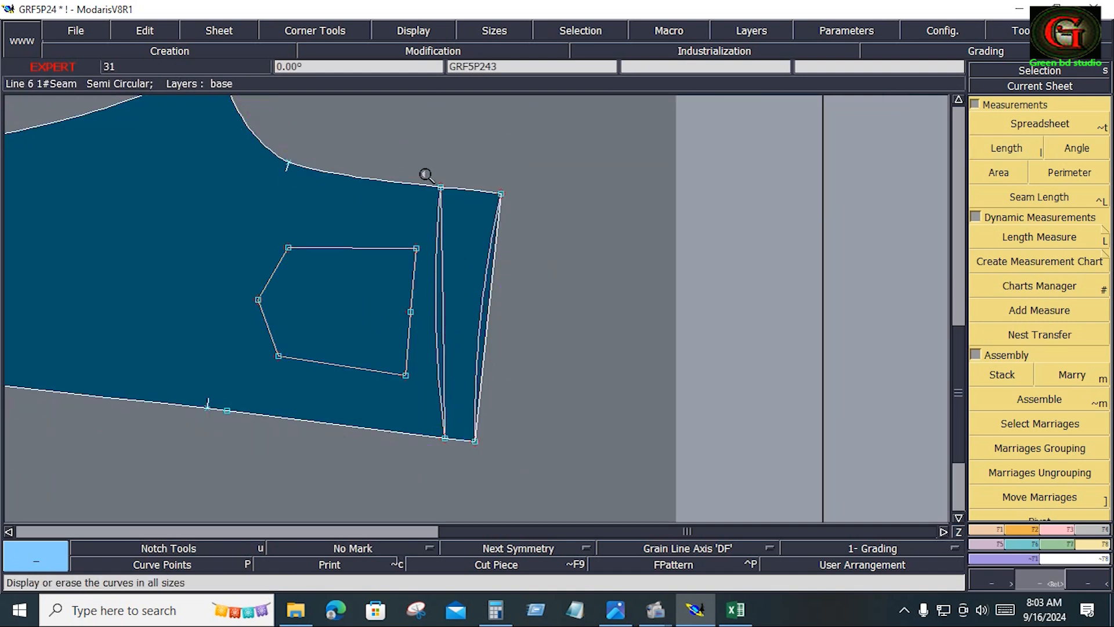
- Examine the straight and curved construction lines below the back waist and at the waist edge by selecting them individually, leaving none selected
left_click_drag(426, 172, 469, 451)
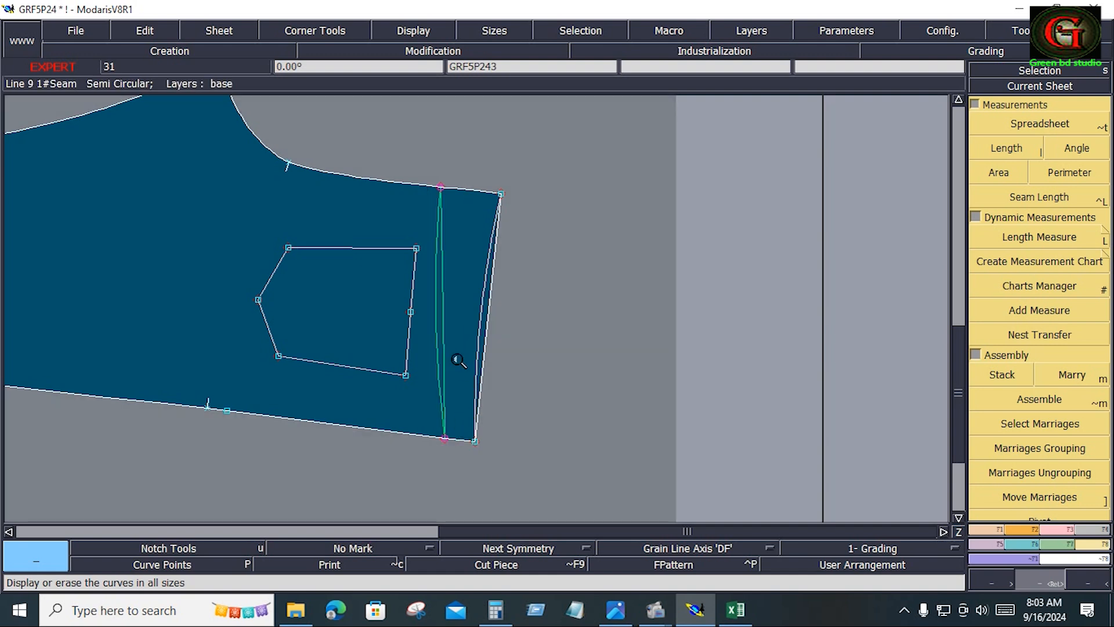
left_click(446, 319)
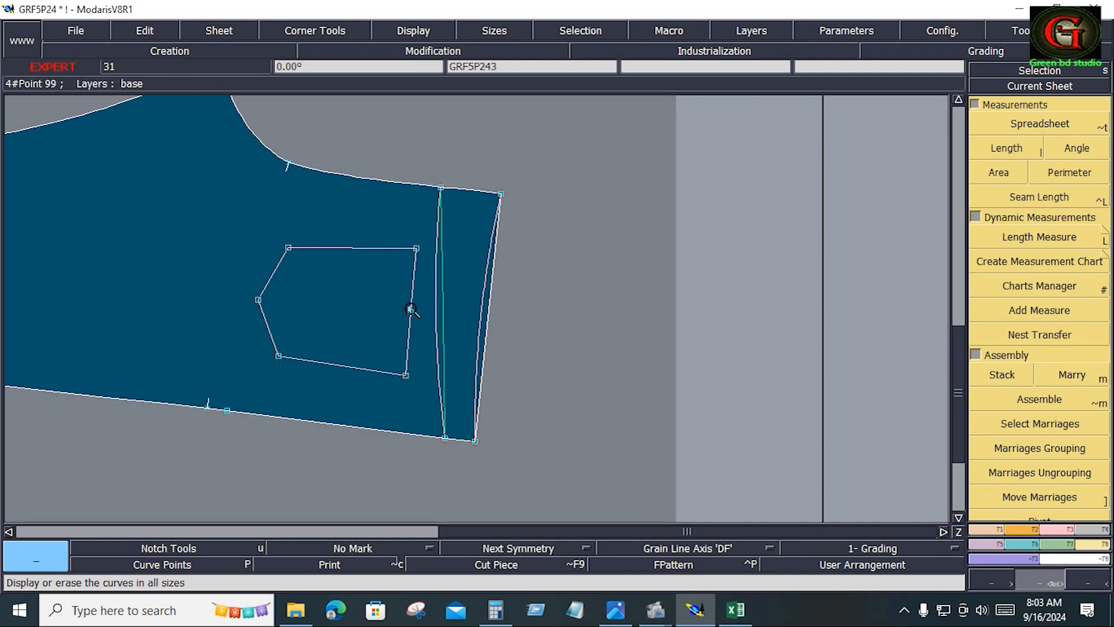
left_click(434, 307)
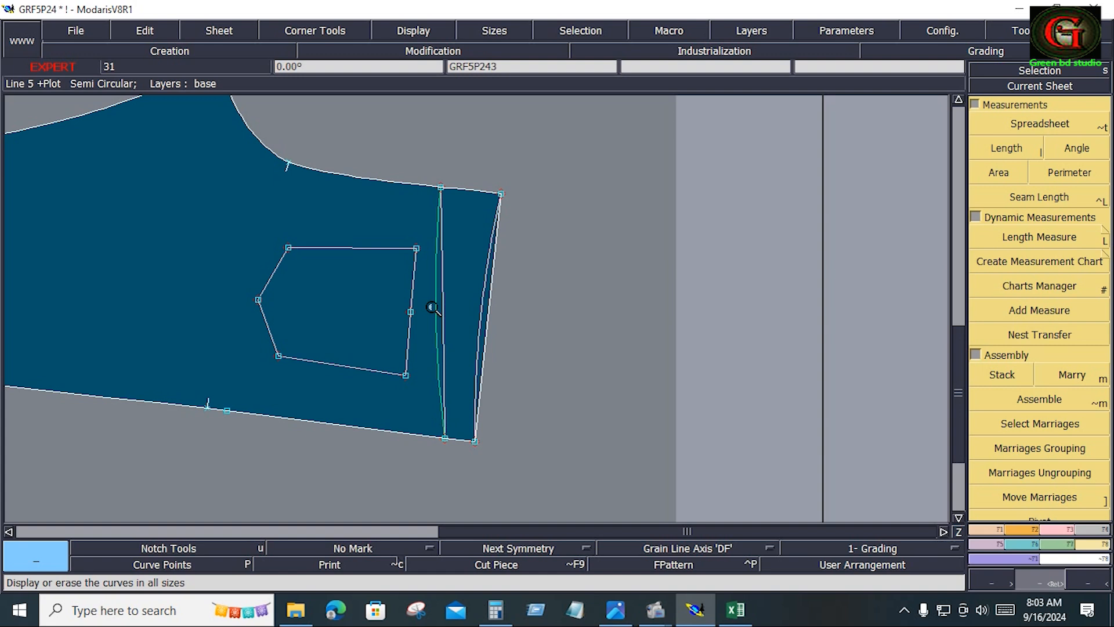
left_click(445, 289)
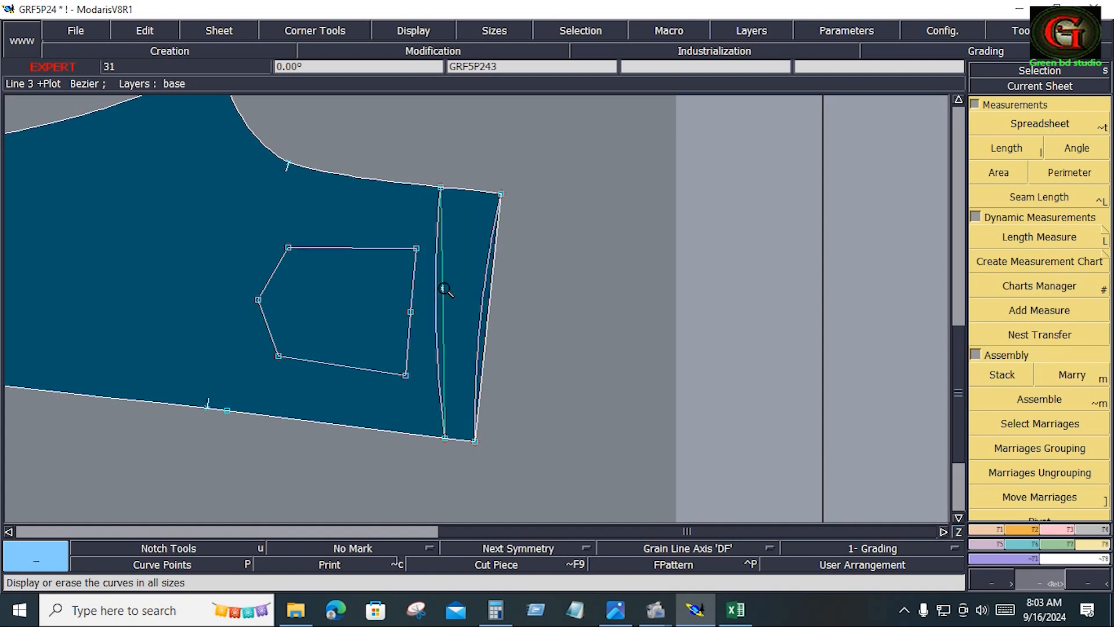
left_click(435, 316)
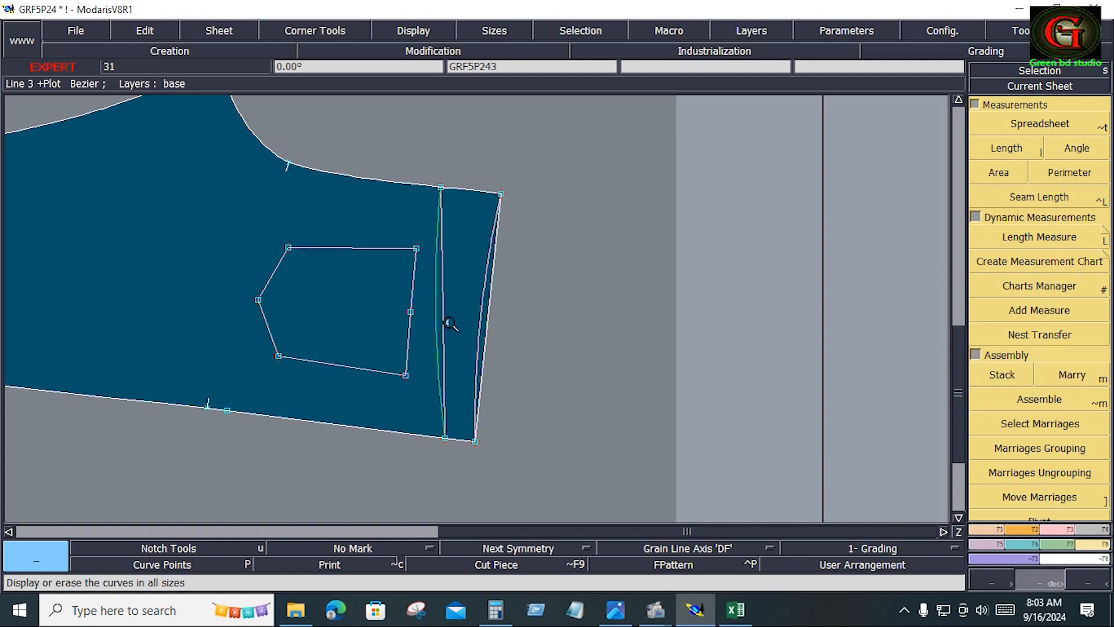
left_click(480, 309)
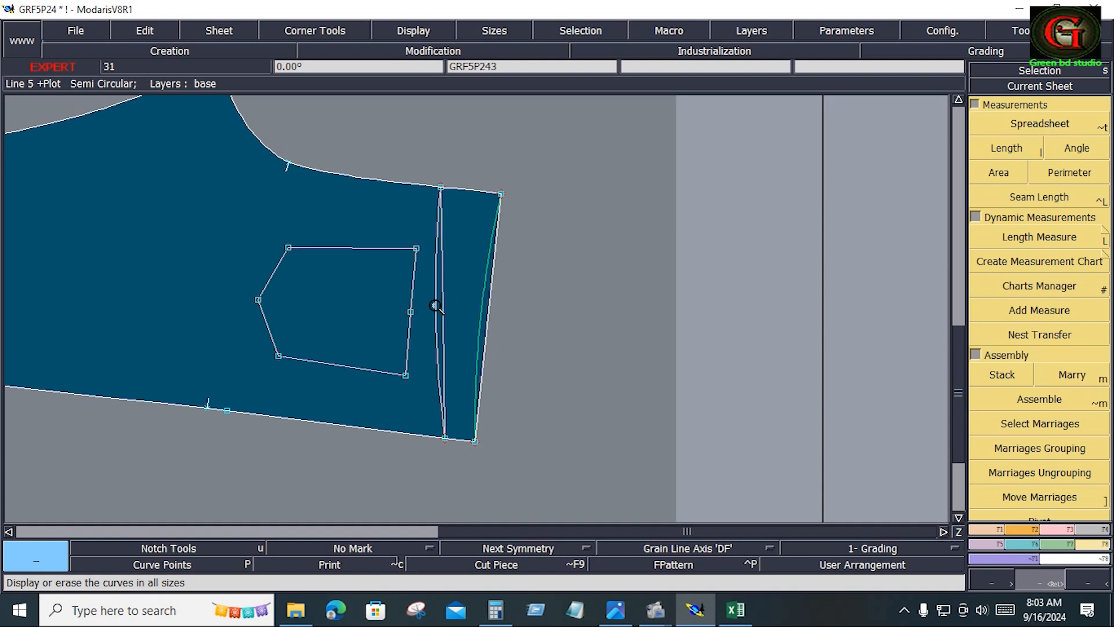
left_click(600, 311)
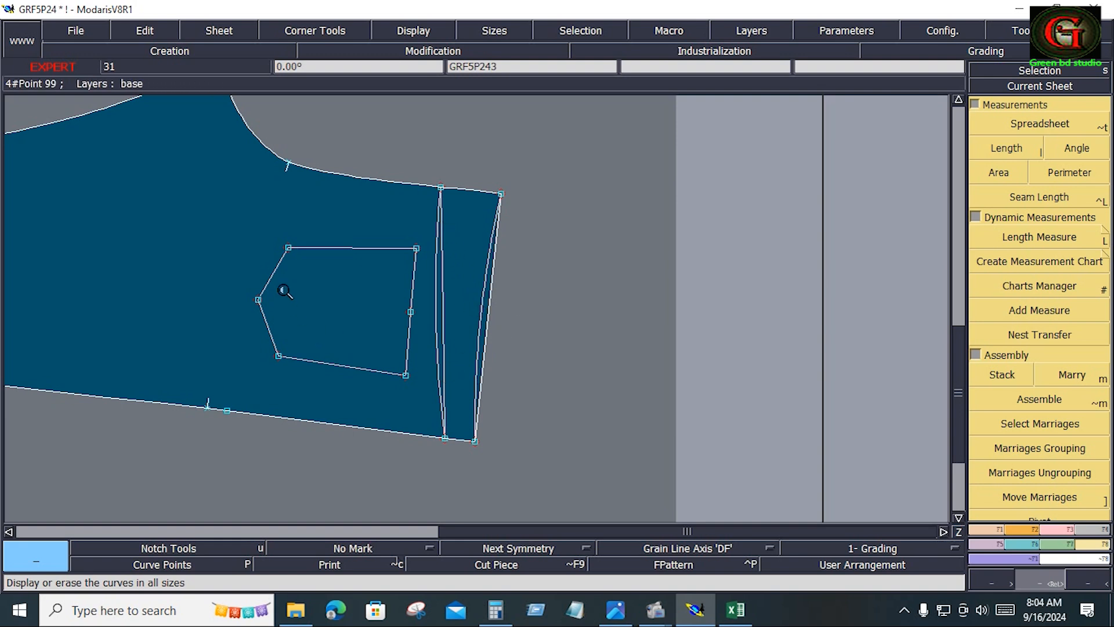
- Redisplay all graded sizes of the back leg and examine the nest along the back rise from crotch point to waist
key("F9")
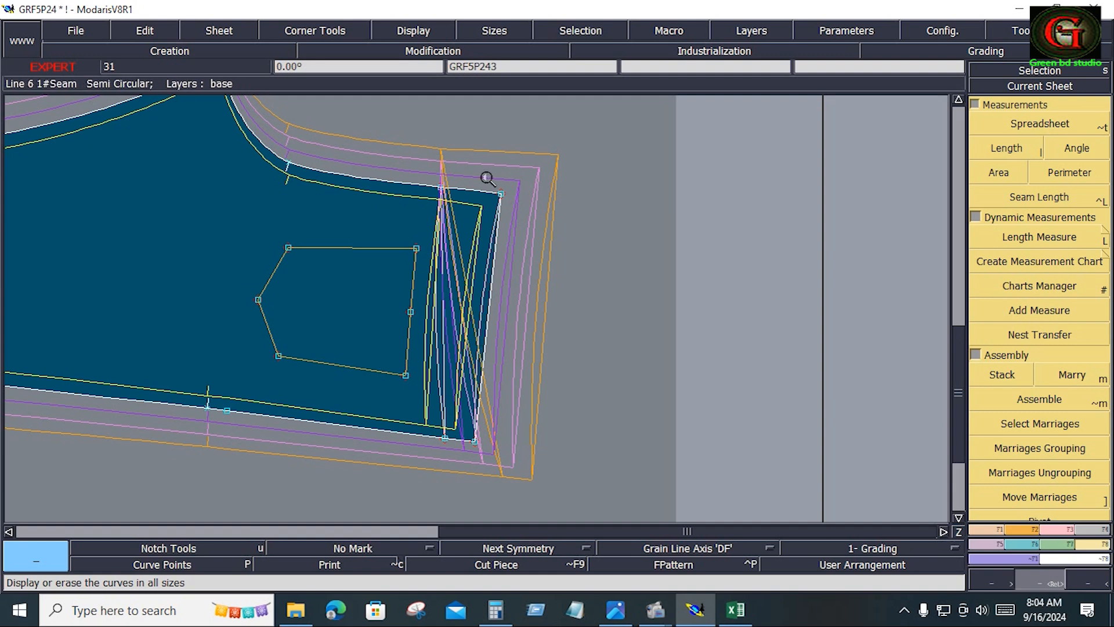
key("Home")
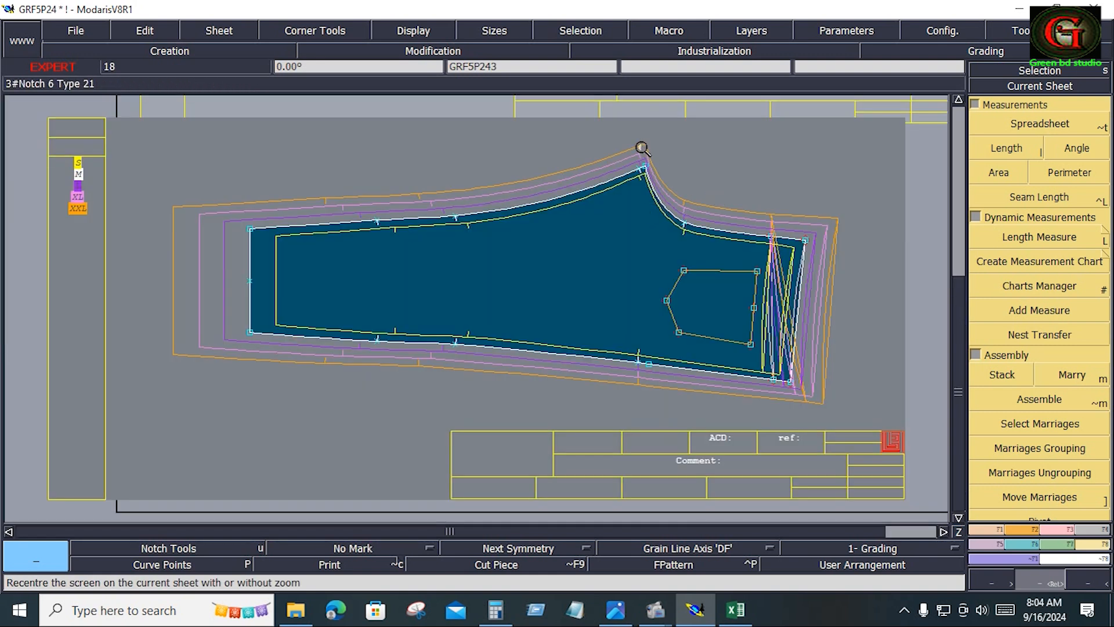
left_click_drag(641, 147, 825, 268)
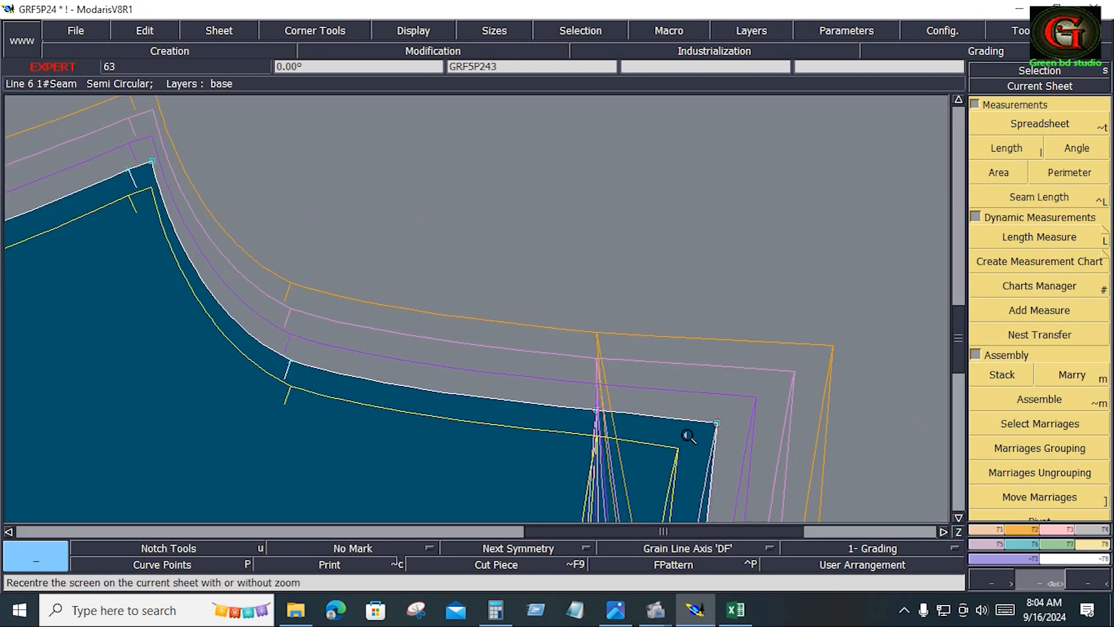